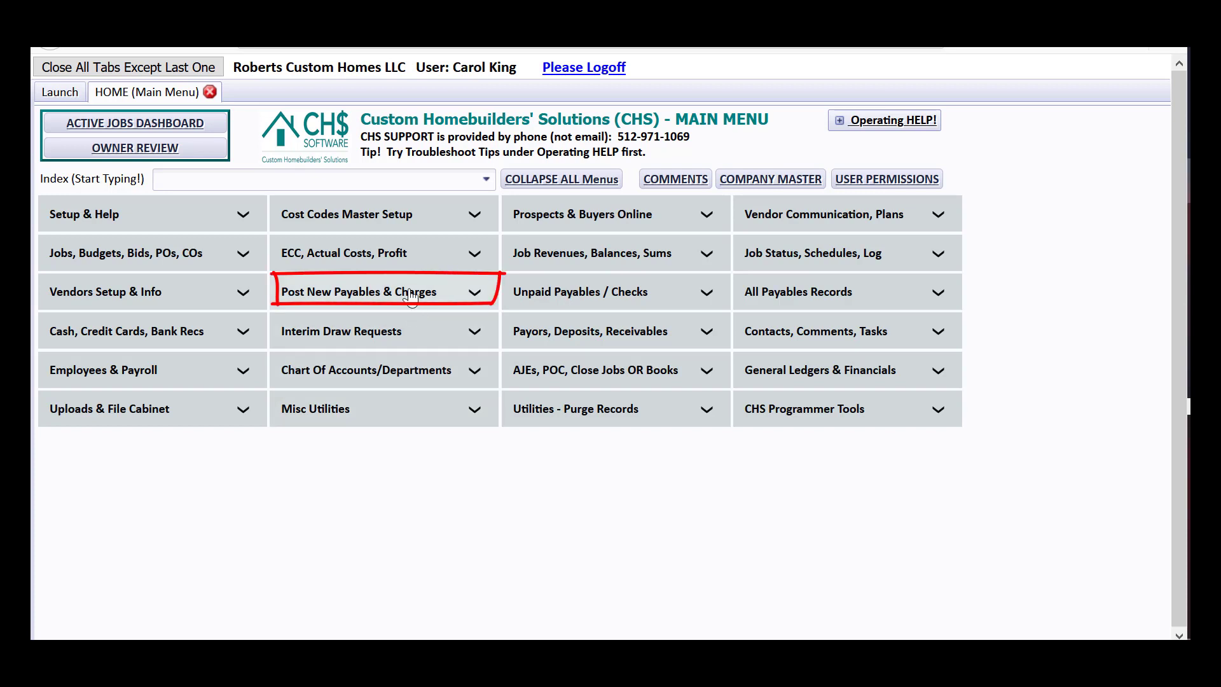
- Start posting new payables from scratch and select the vendor ABC FOUNDATION
left_click(404, 299)
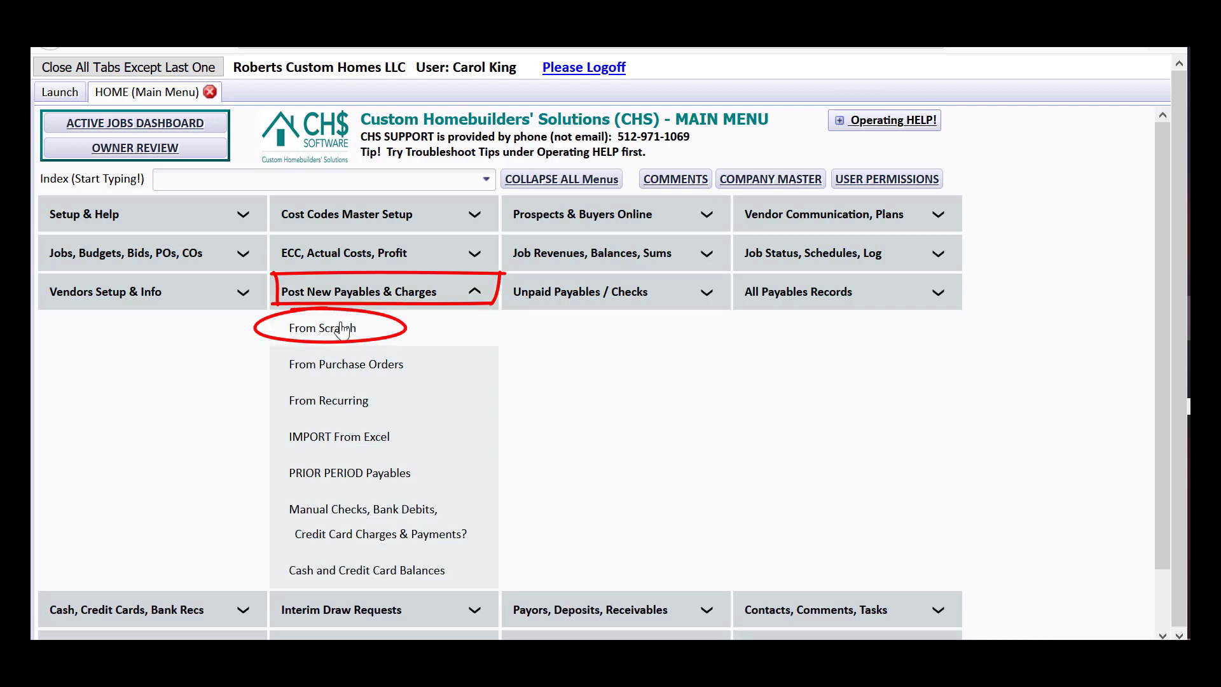
left_click(342, 329)
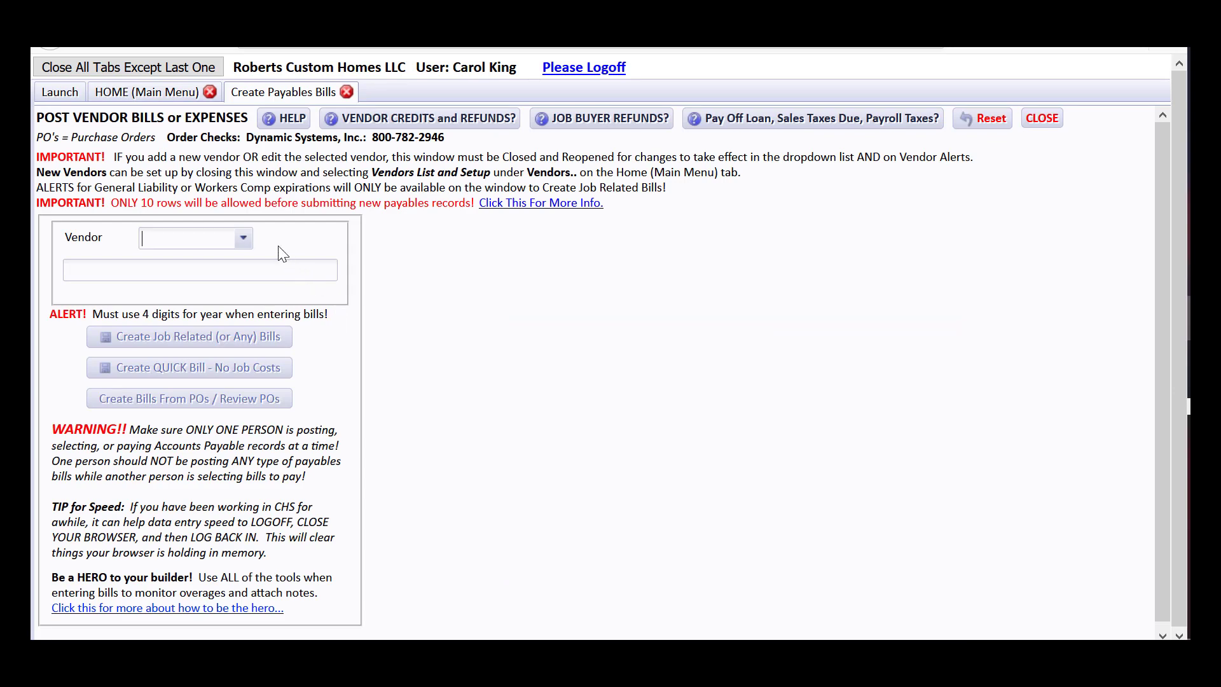
type("abc")
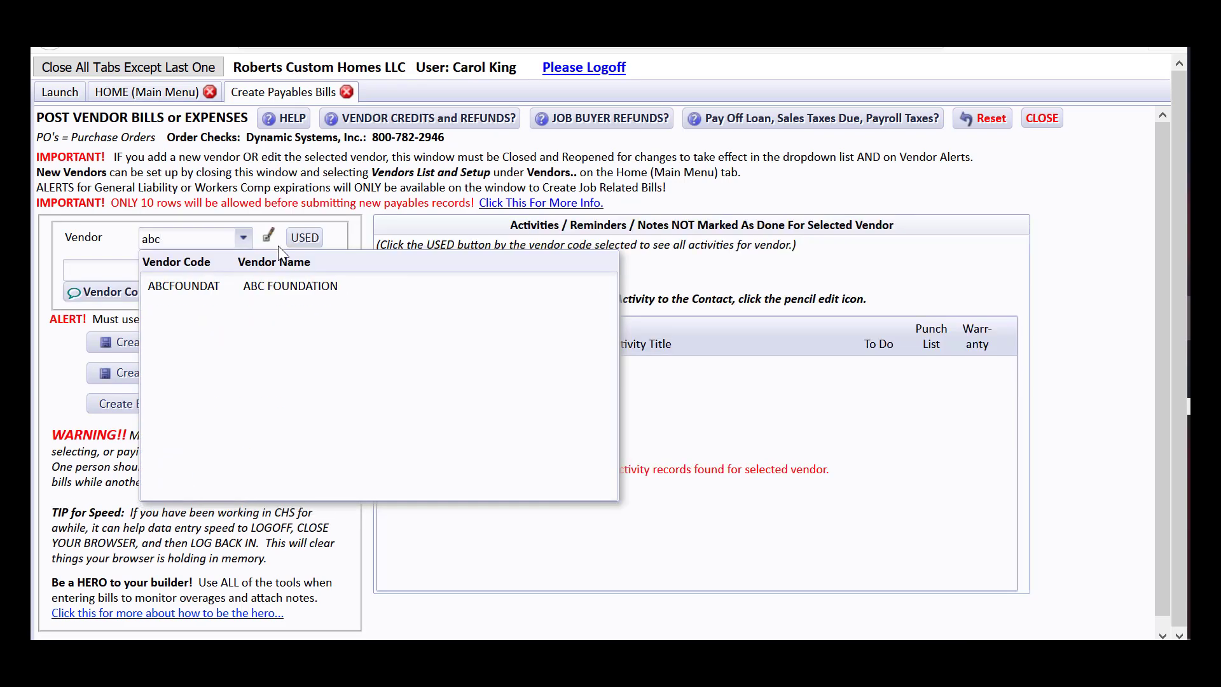
left_click(346, 278)
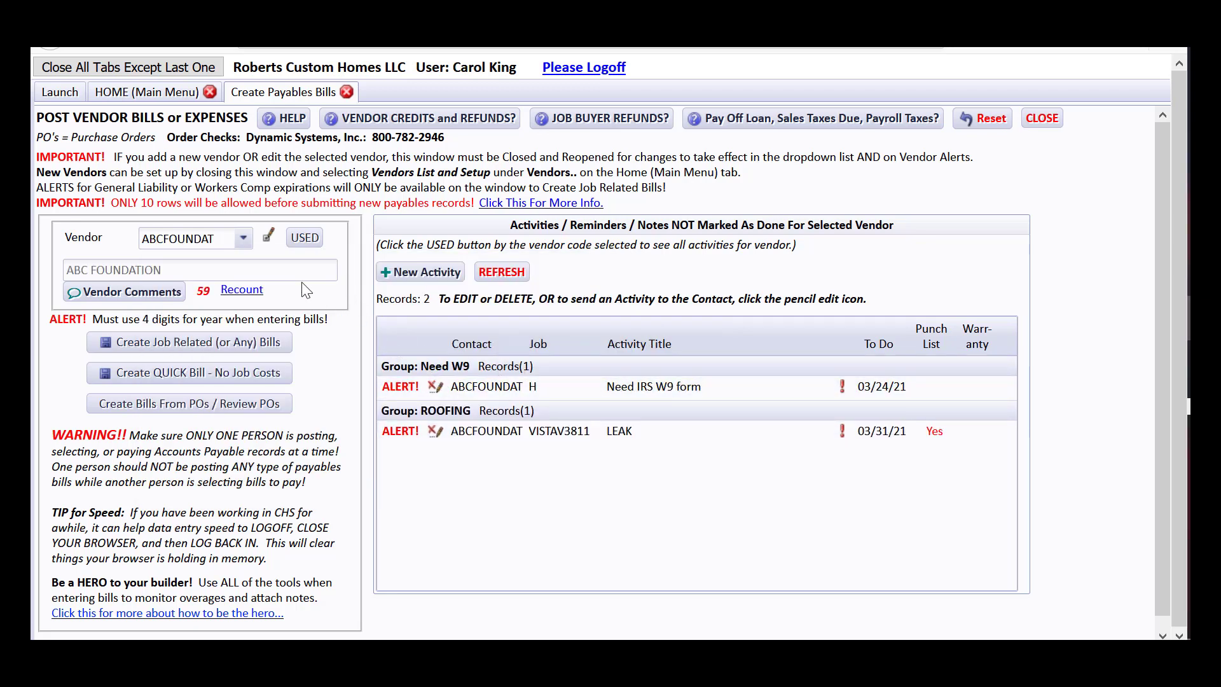
- Change the bill's vendor to CITY OF AUSTIN - OFFICE
left_click_drag(225, 241, 129, 232)
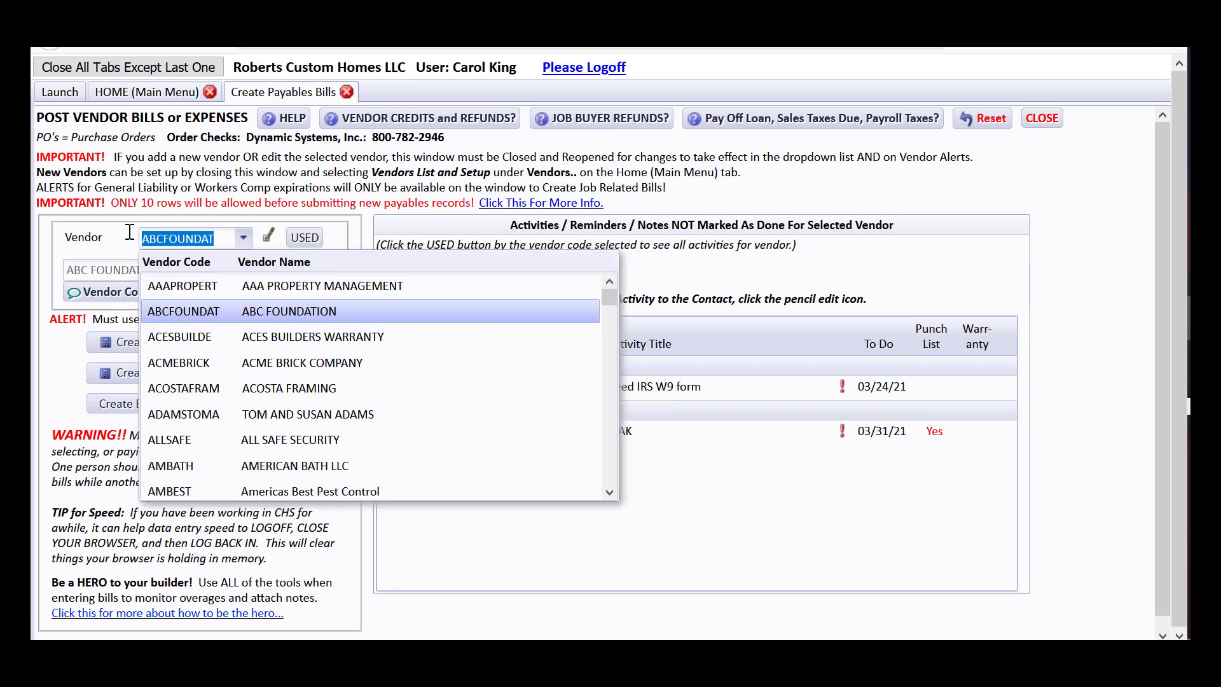
type("ci")
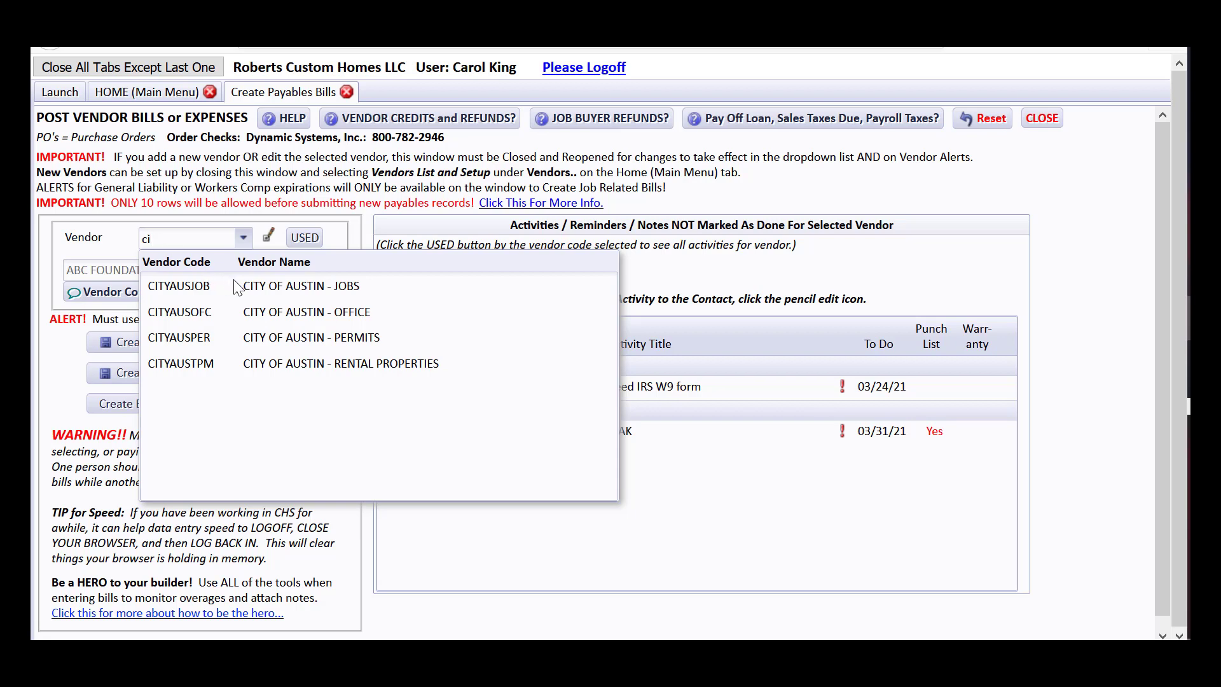
left_click(344, 316)
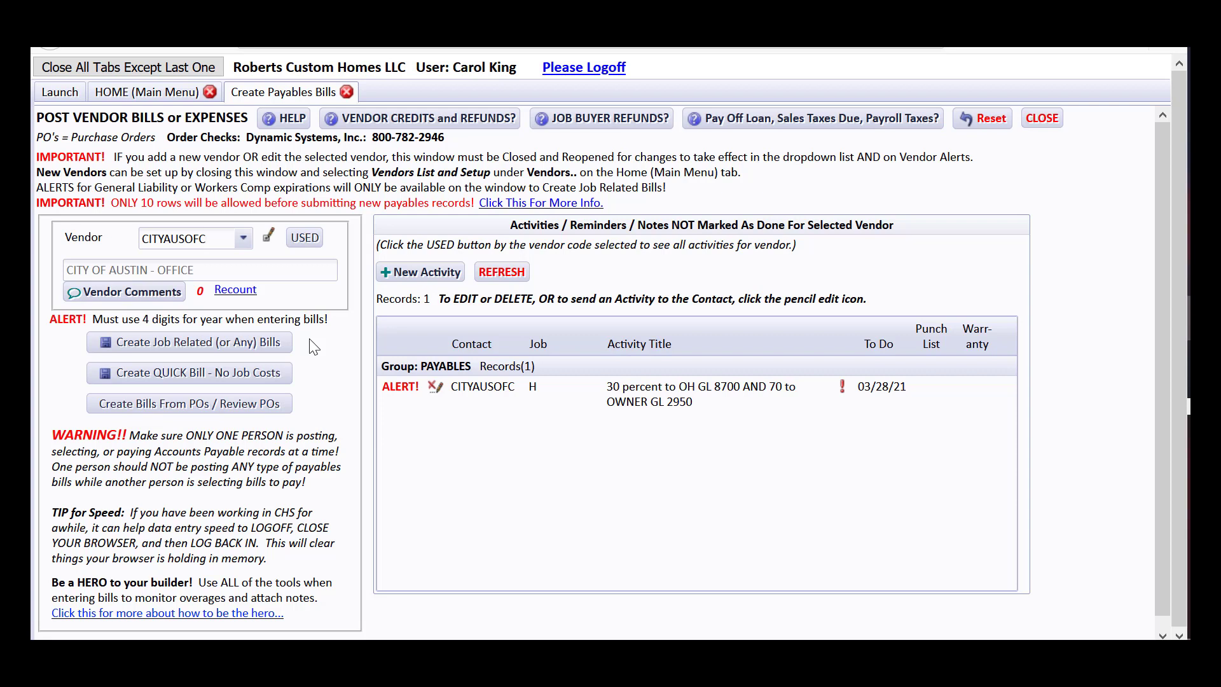
- Open a job-related bill for the vendor, review its job and cost code fields, and close it without posting
left_click(269, 343)
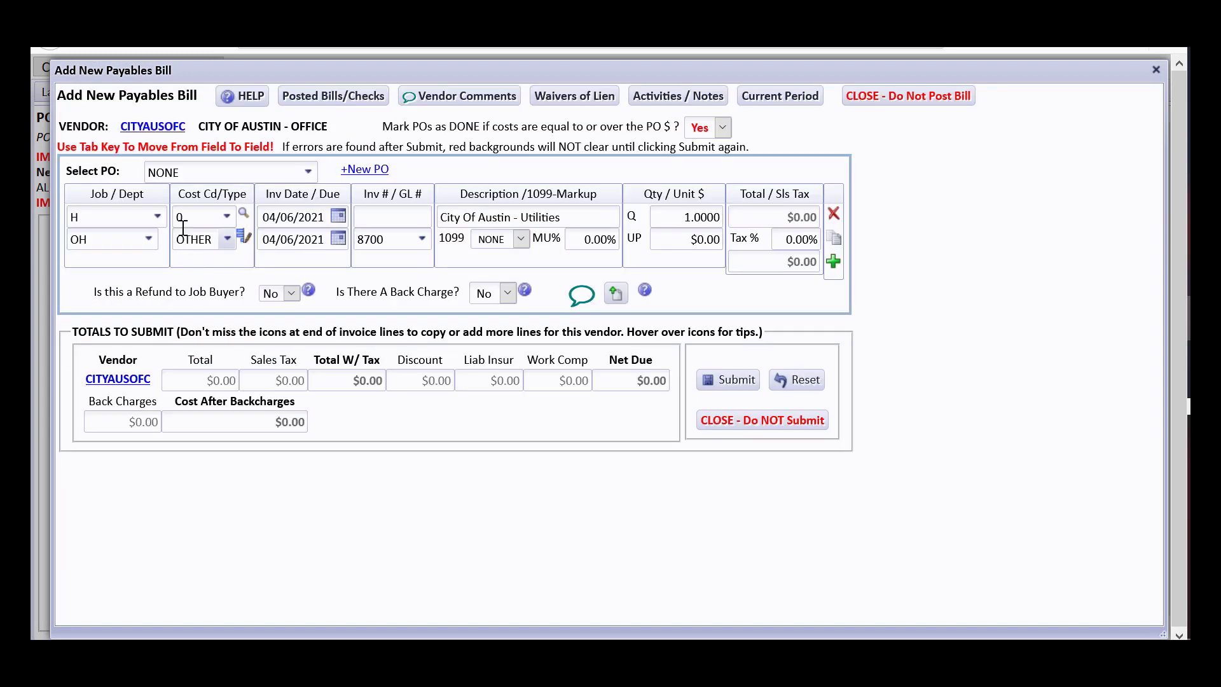
left_click(164, 214)
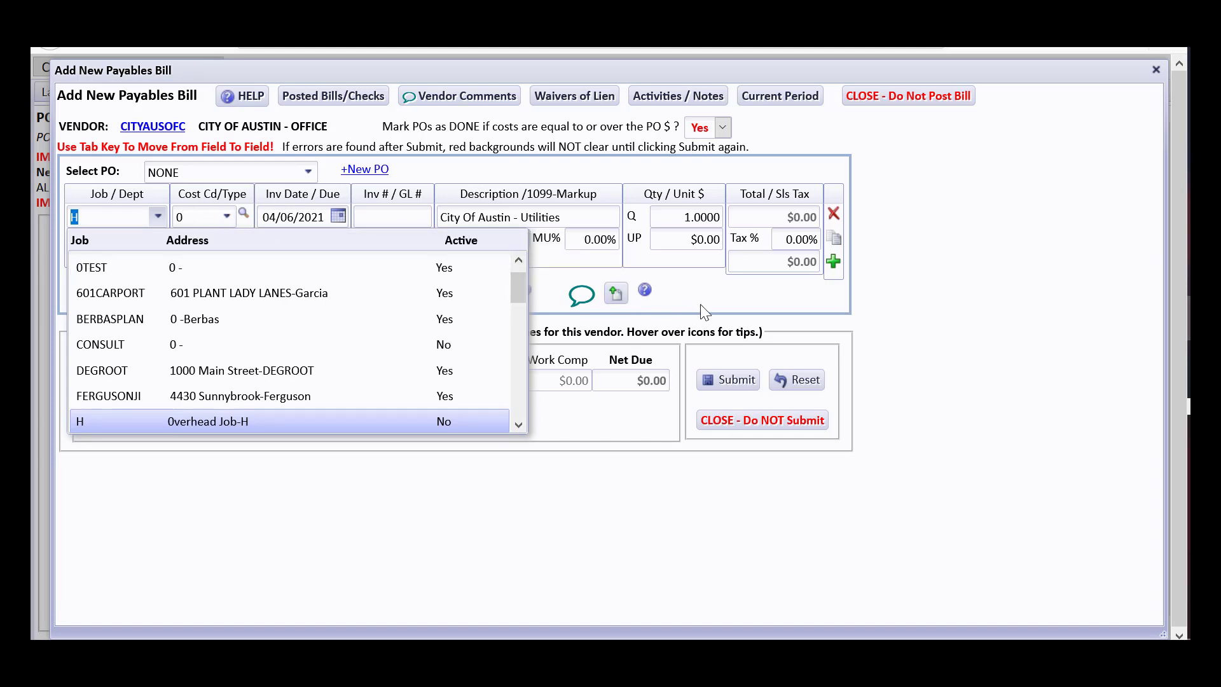
key("Tab")
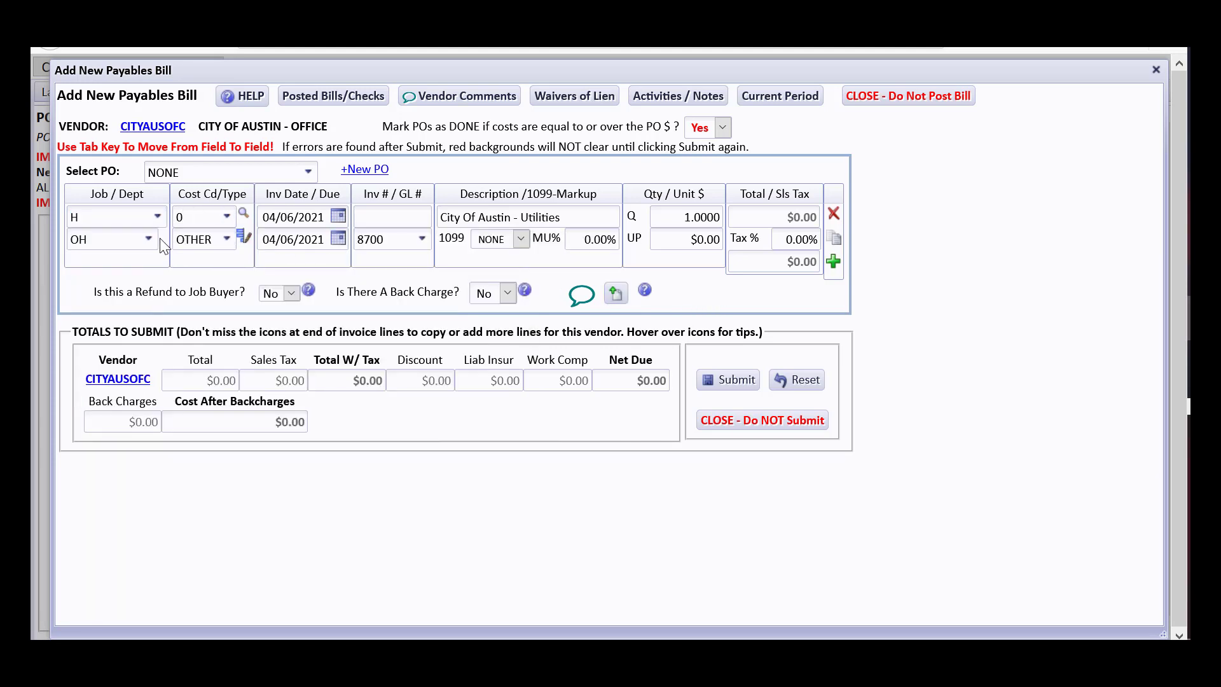
left_click(222, 224)
left_click(730, 299)
left_click(577, 239)
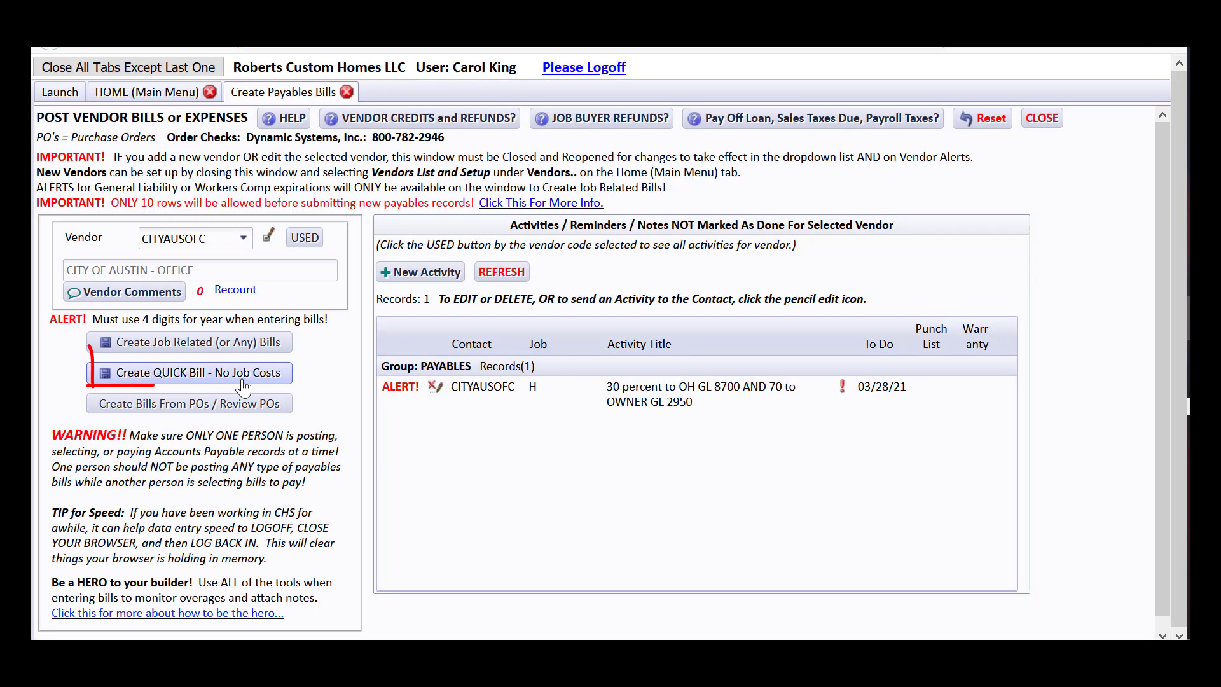
- Compare the quick no-job-costs bill form with the job-related bill form, closing each without submitting
left_click(243, 375)
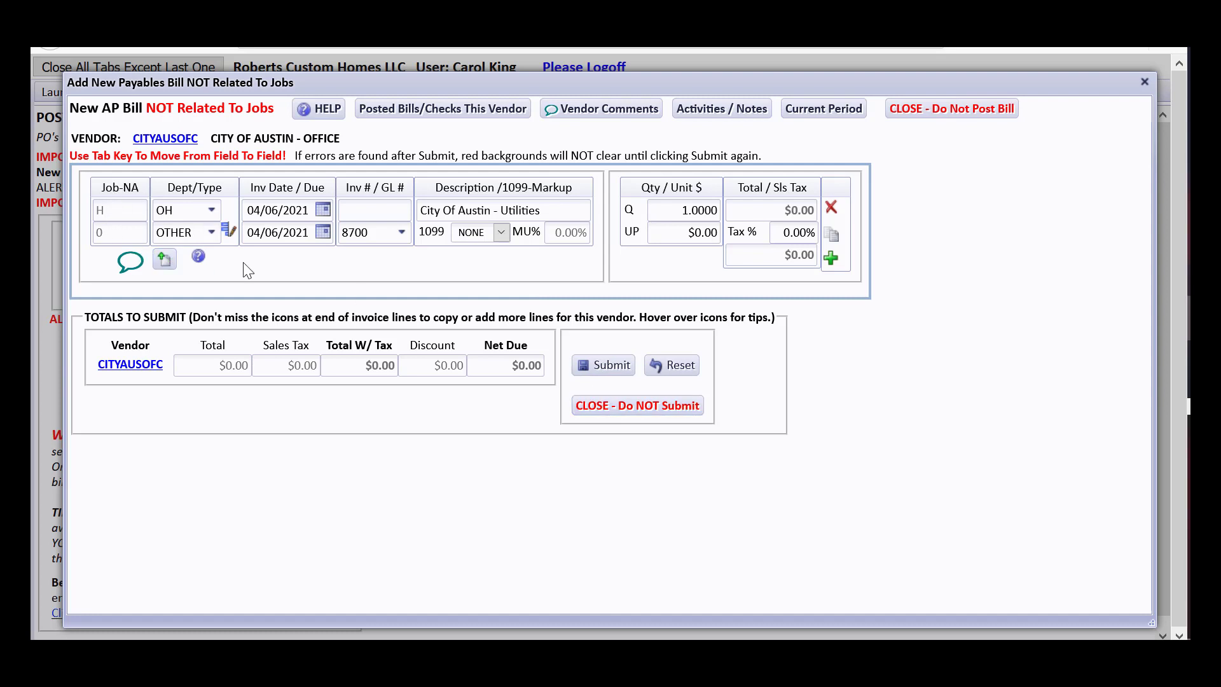
left_click(673, 407)
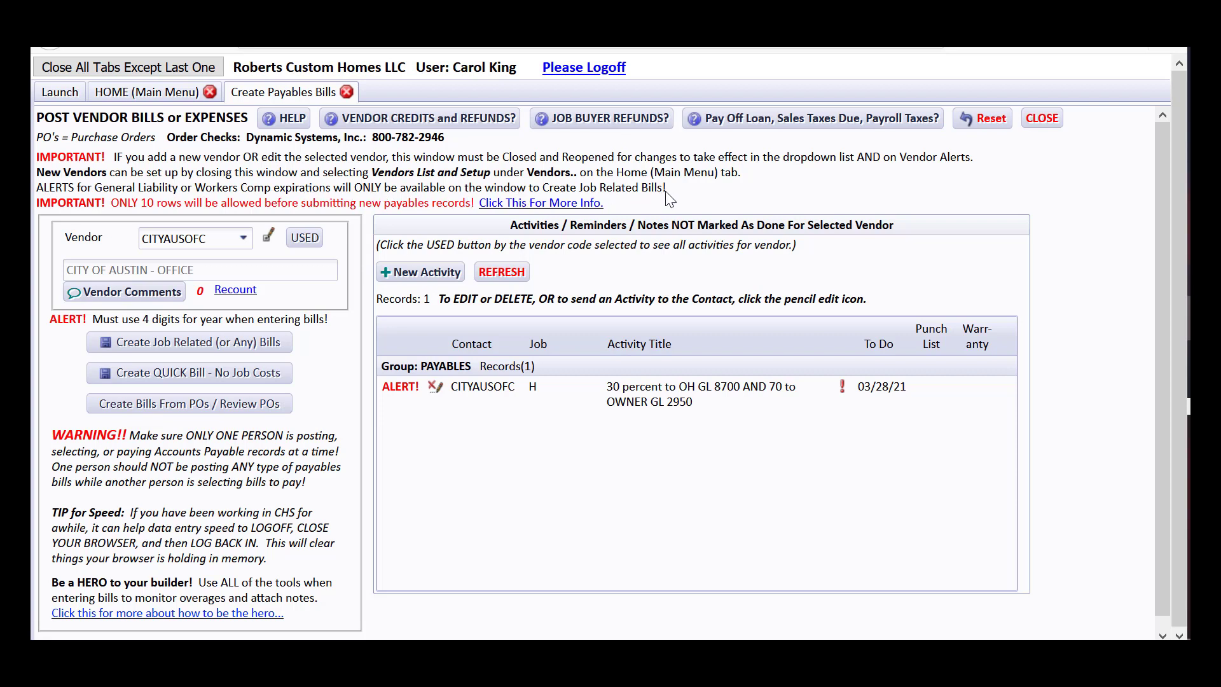
left_click(234, 342)
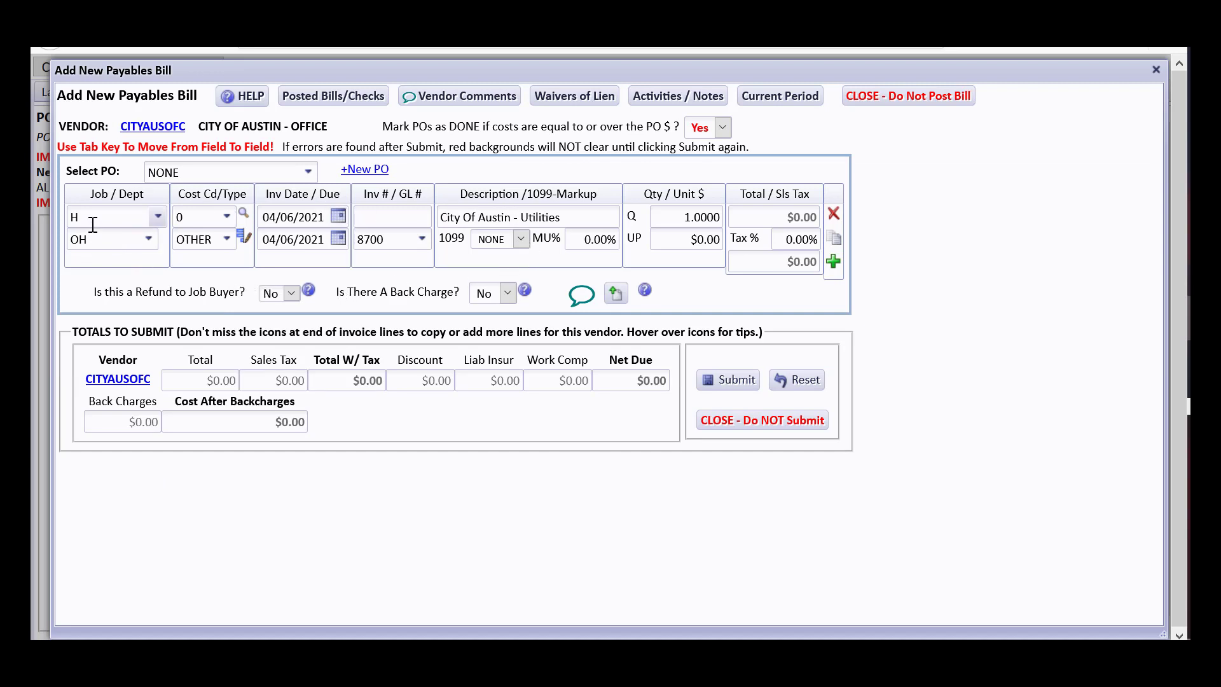
left_click(732, 422)
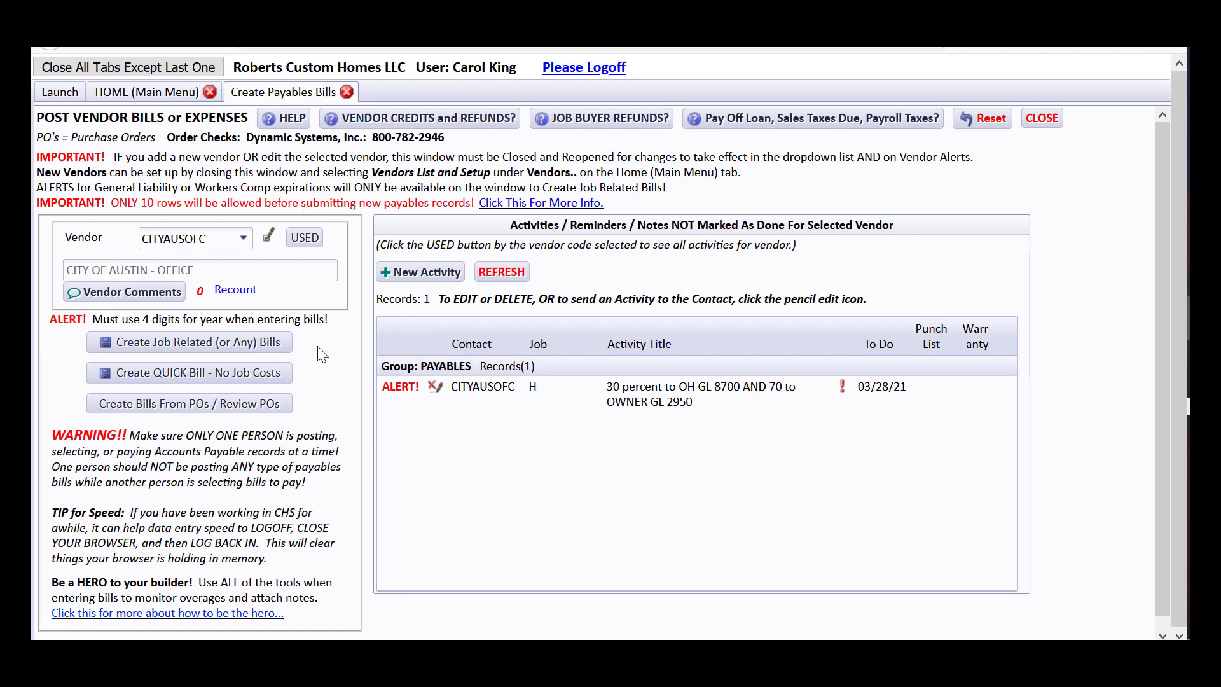
- Open the vendors list, filter it to codes starting with B, and open the setup record of BIG BUCK CONSTRUCTION
left_click(172, 96)
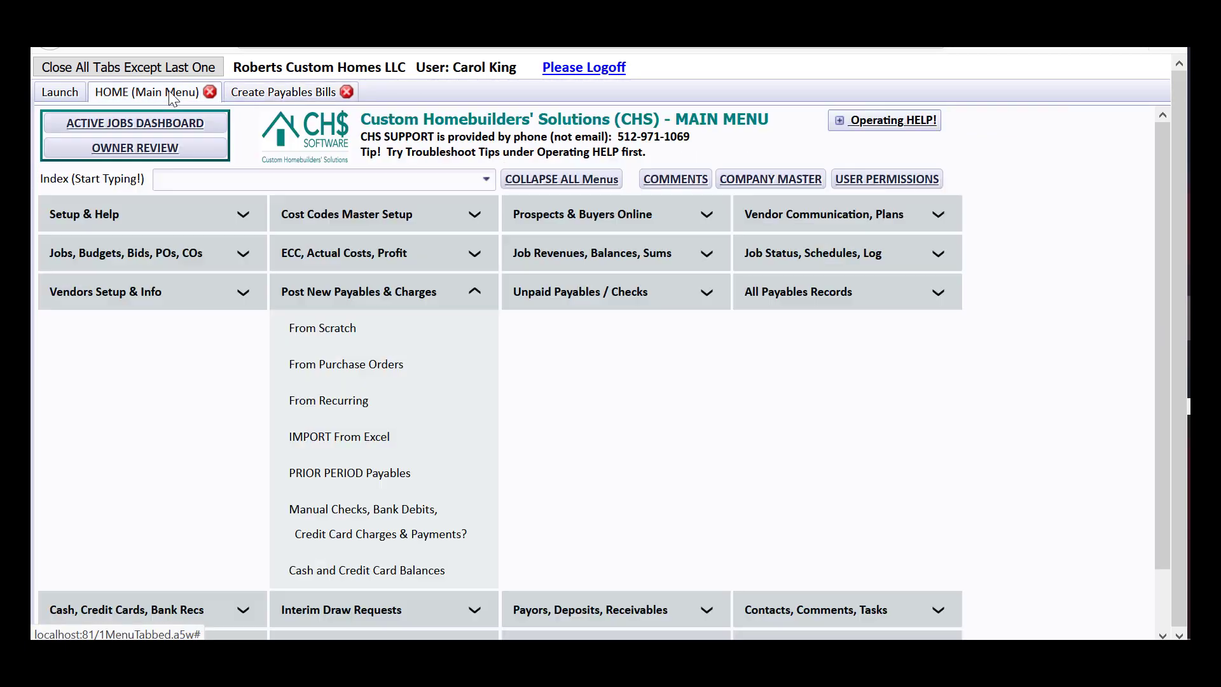
left_click(196, 297)
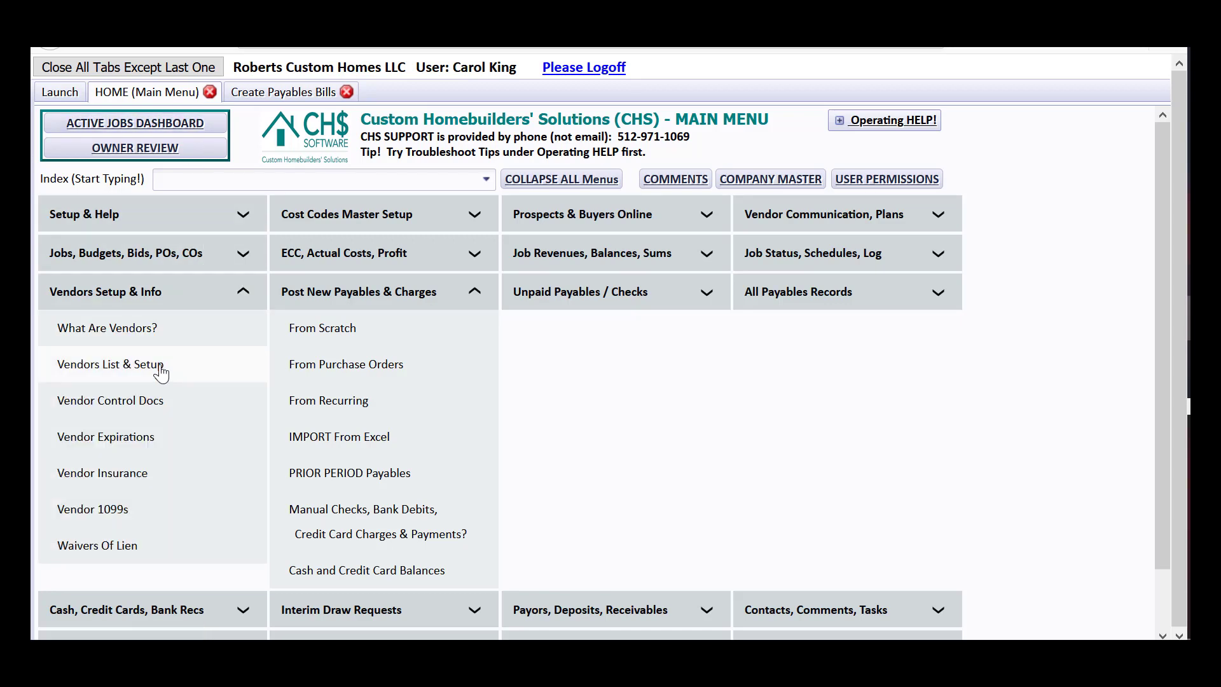
left_click(161, 366)
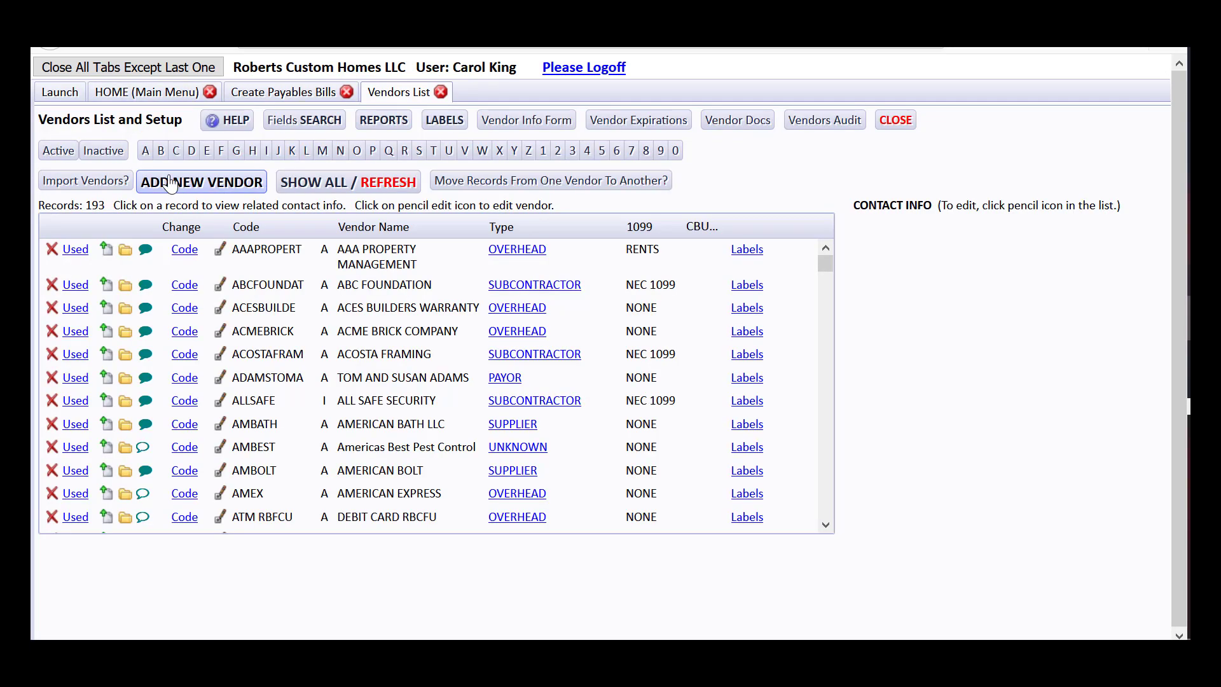
left_click(163, 147)
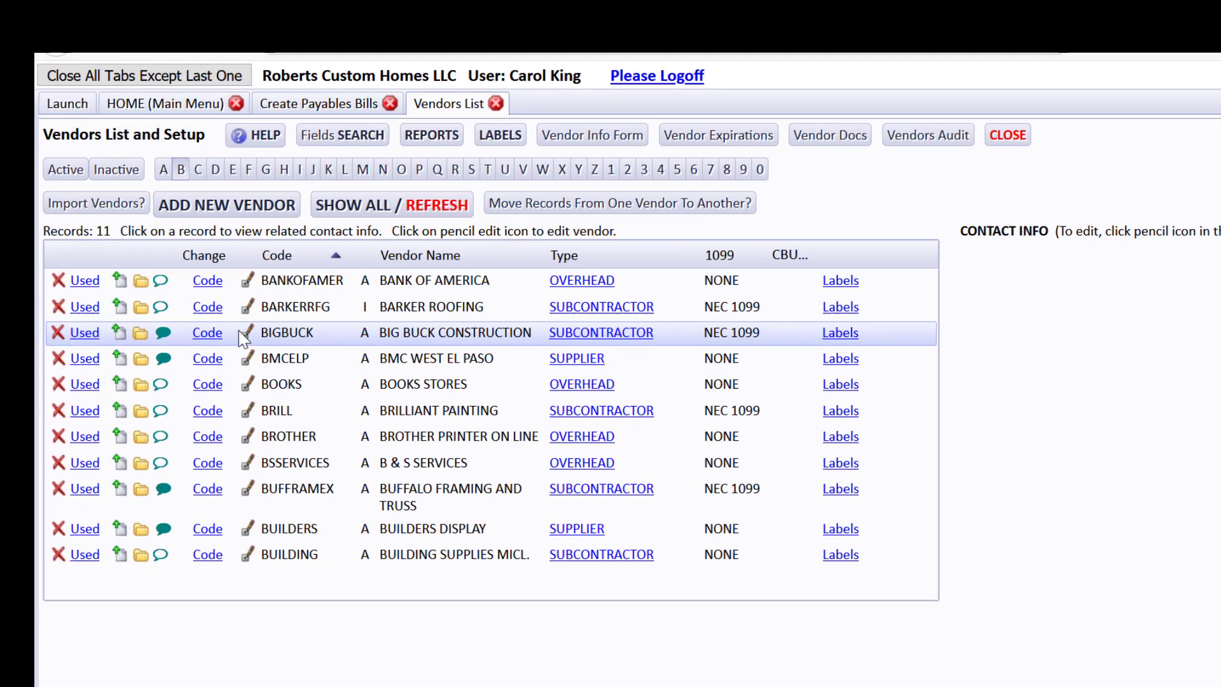
left_click(220, 295)
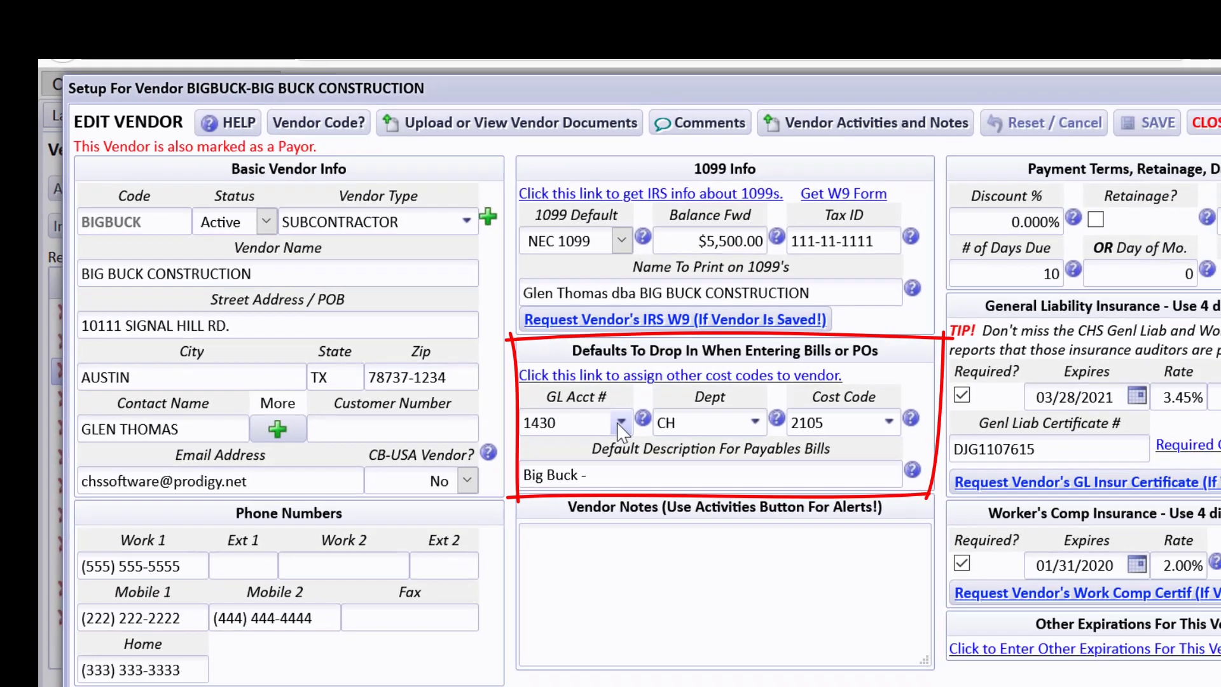
- Examine the default GL account, department and cost code choices for BIG BUCK CONSTRUCTION, then close its setup without changes
left_click(726, 495)
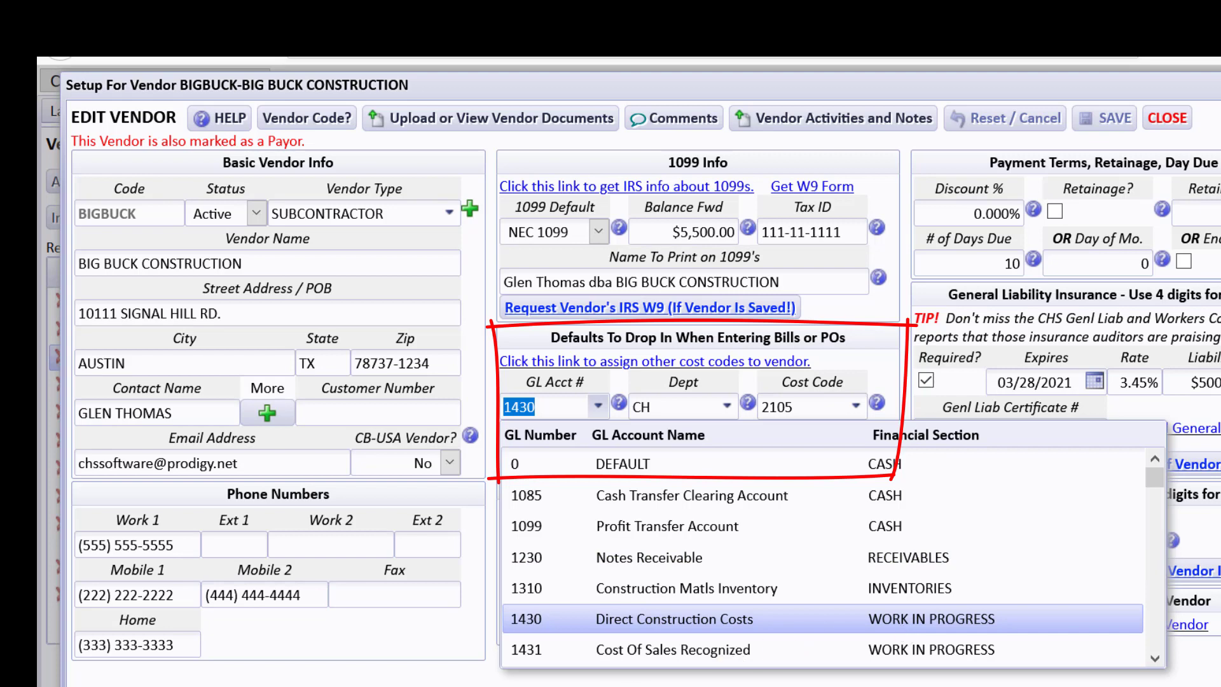
left_click(453, 662)
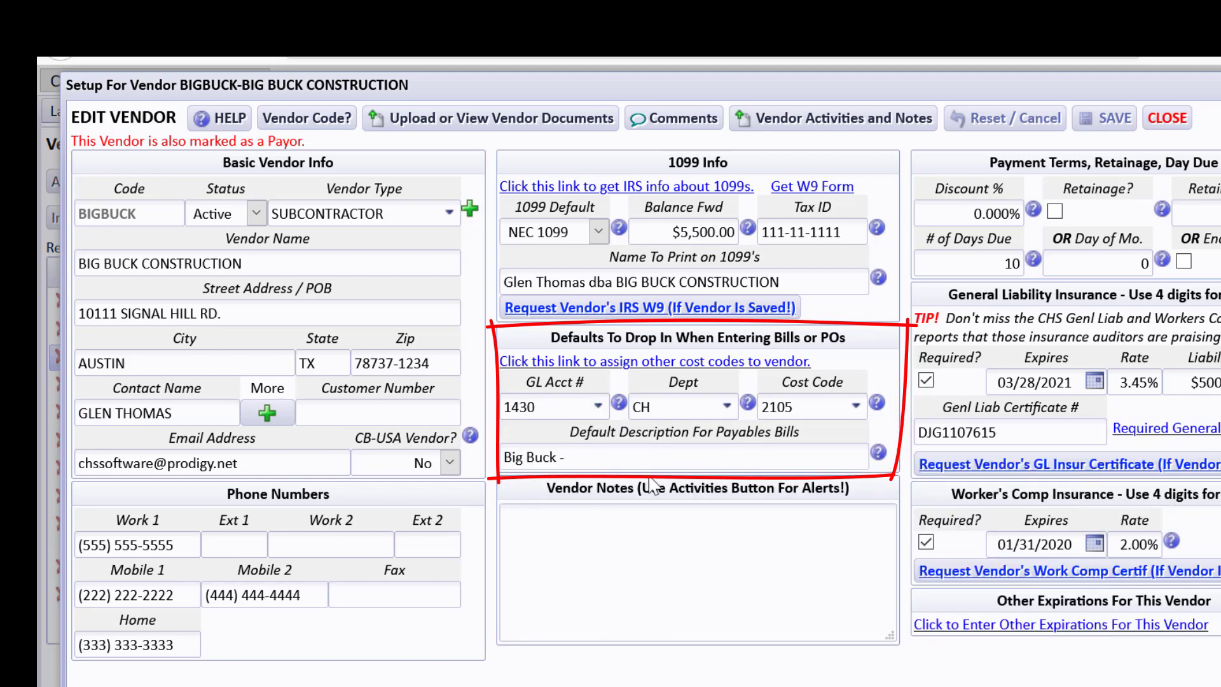
left_click(726, 406)
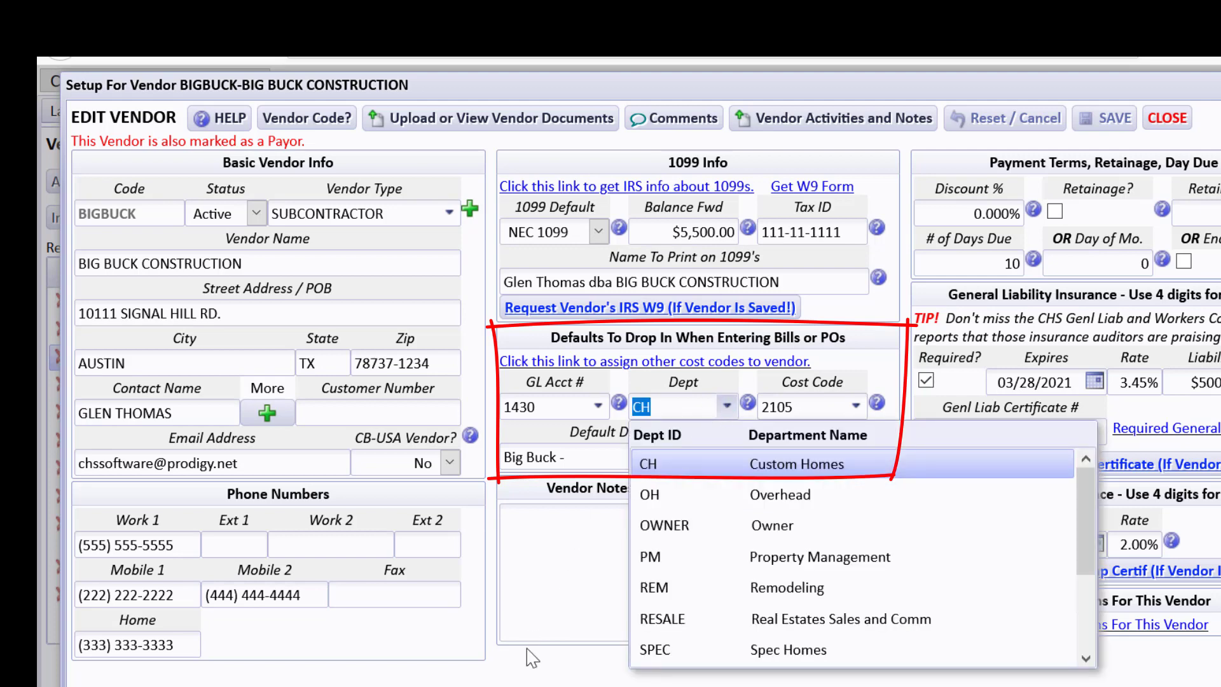
left_click(501, 672)
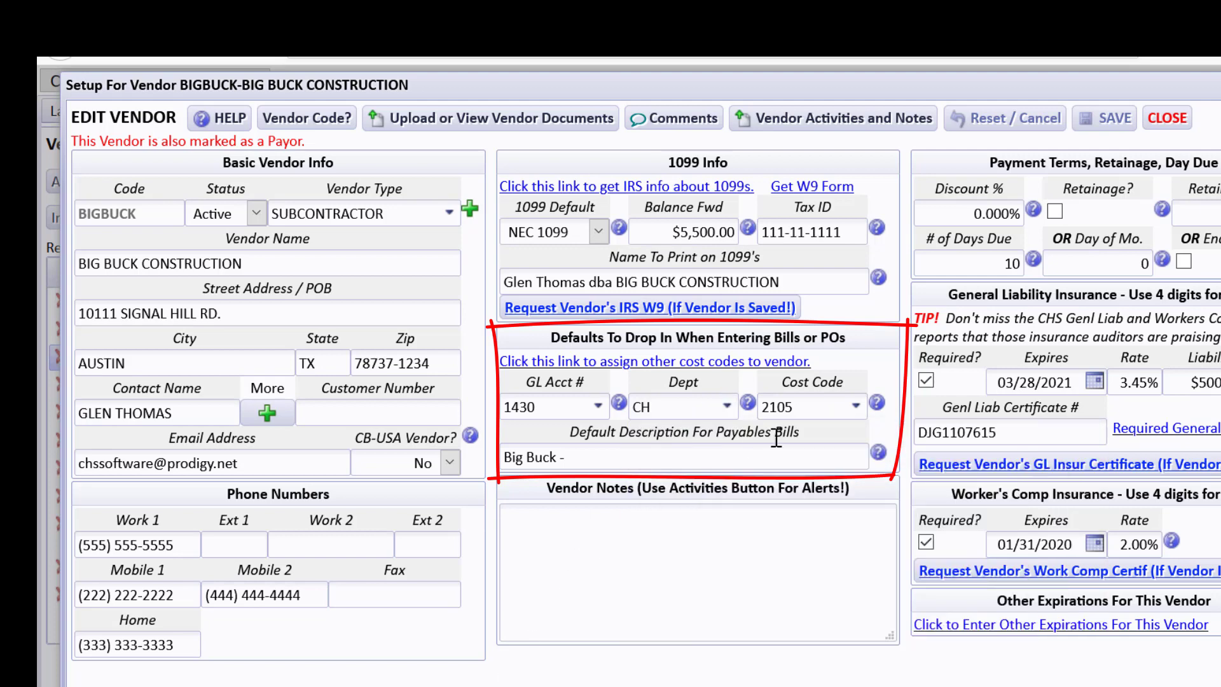
left_click(859, 404)
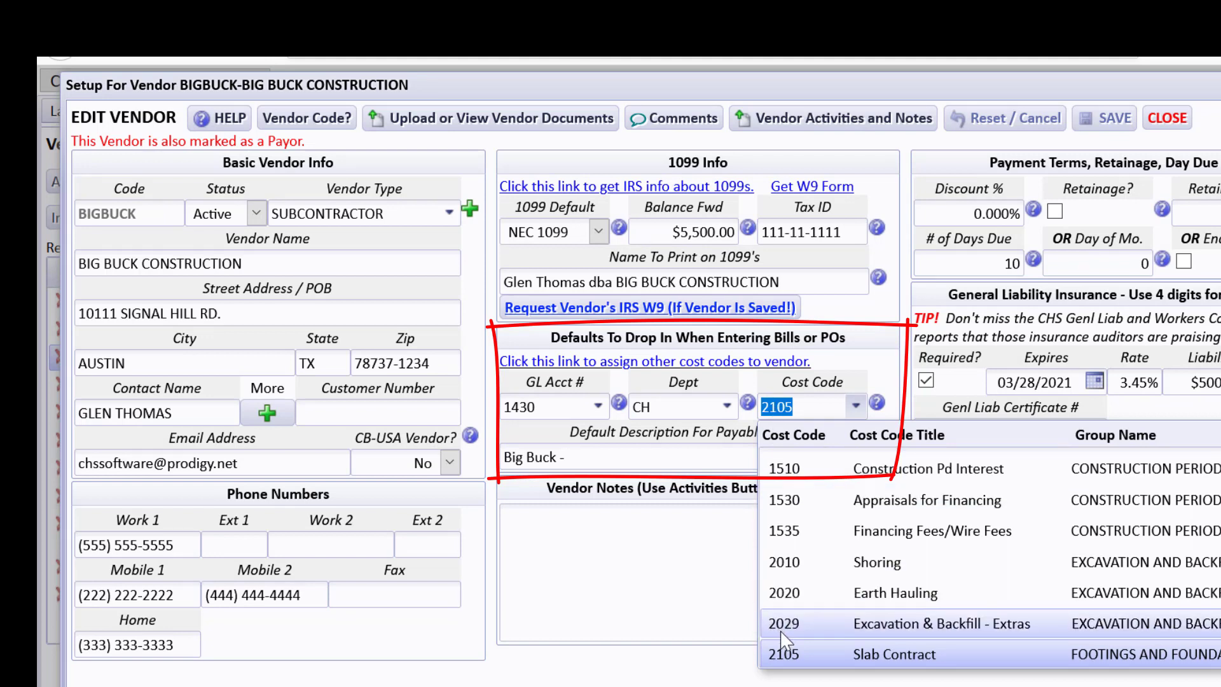
left_click(634, 677)
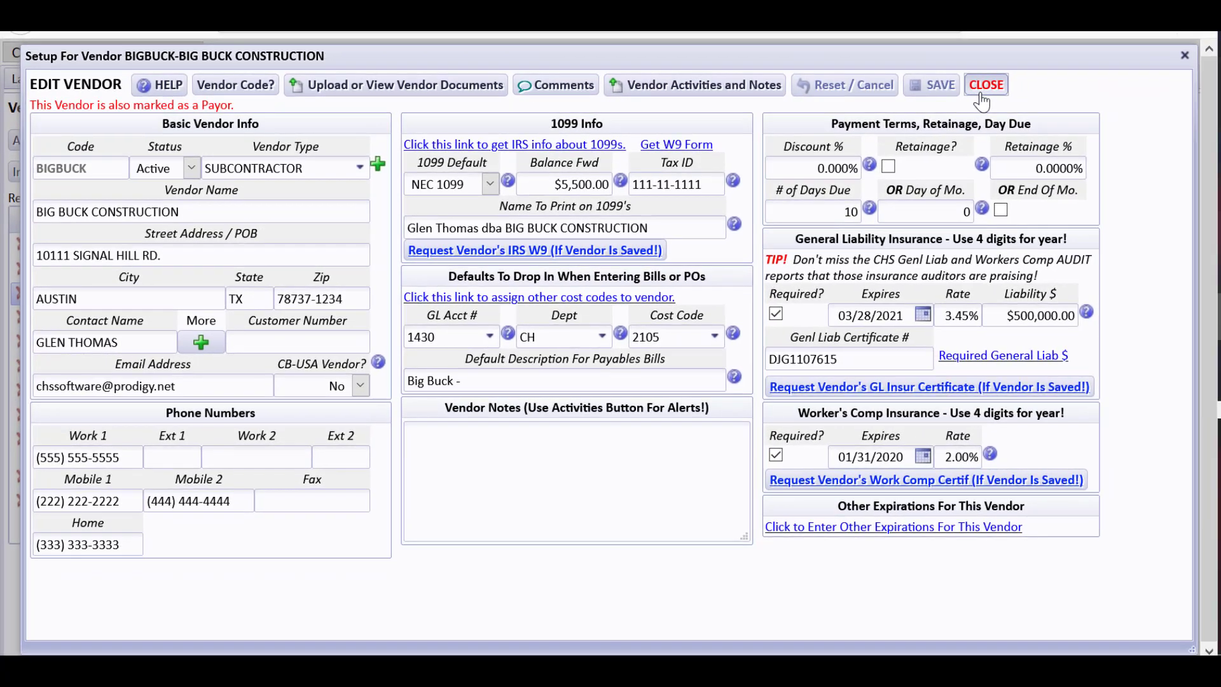
left_click(1165, 118)
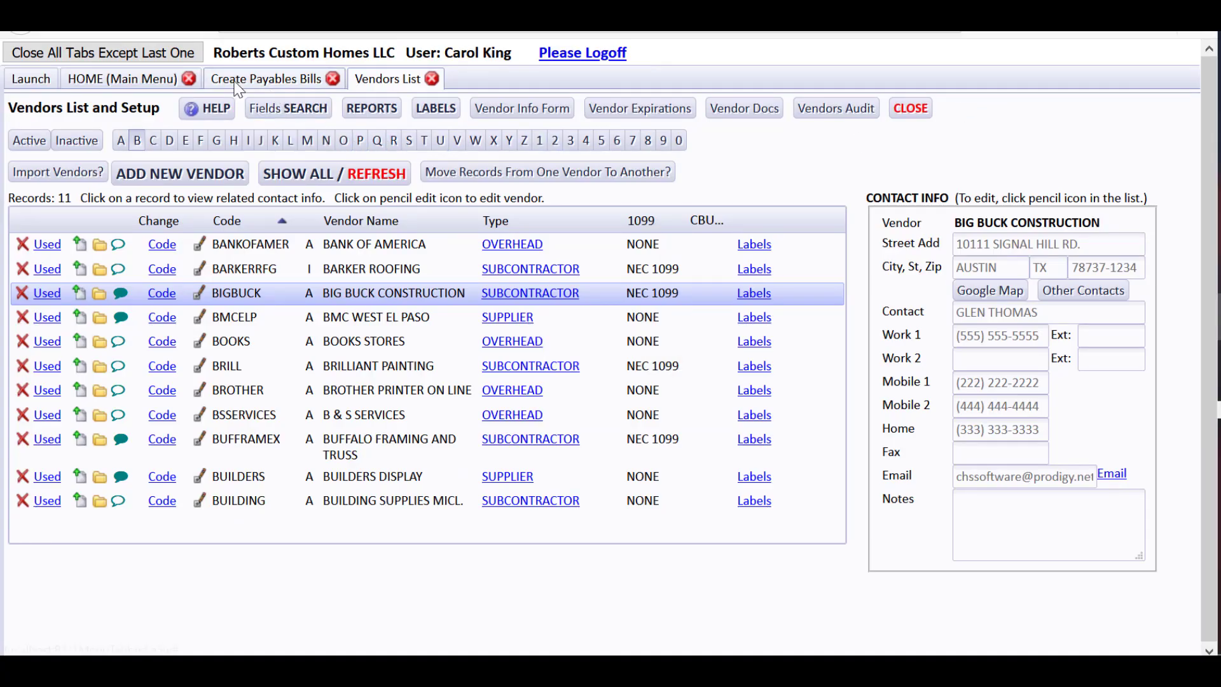
- Return to the main menu and open the jobs list and setup page
left_click(146, 79)
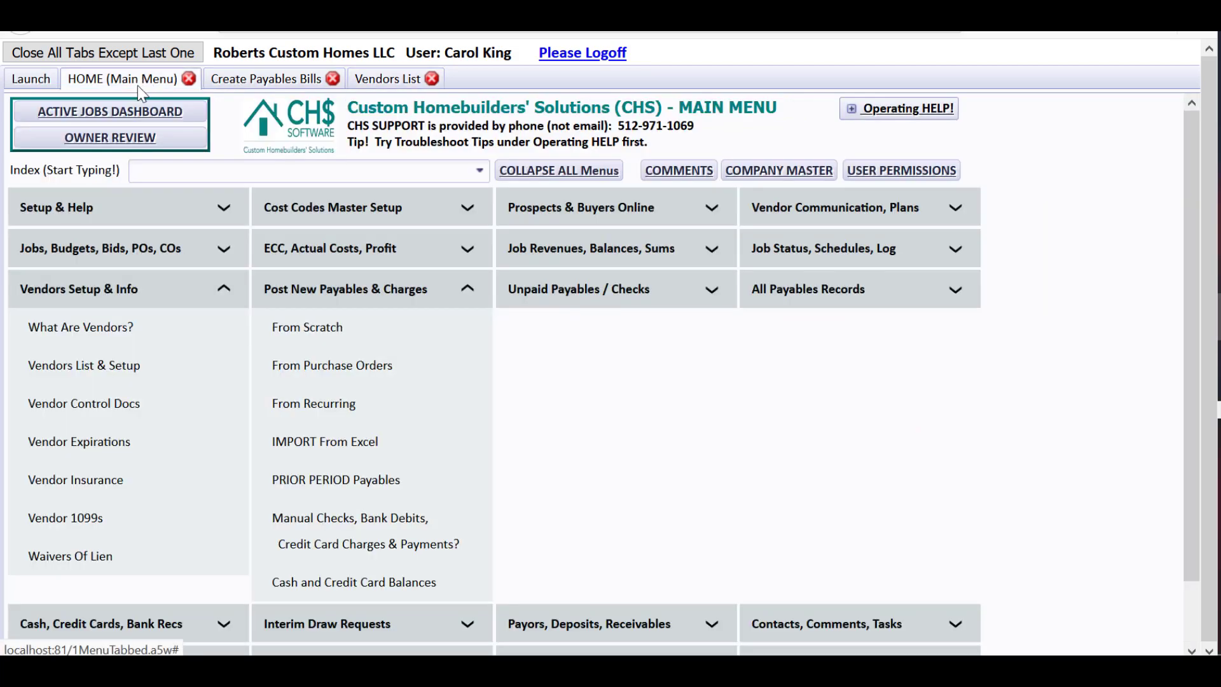
left_click(102, 251)
left_click(82, 284)
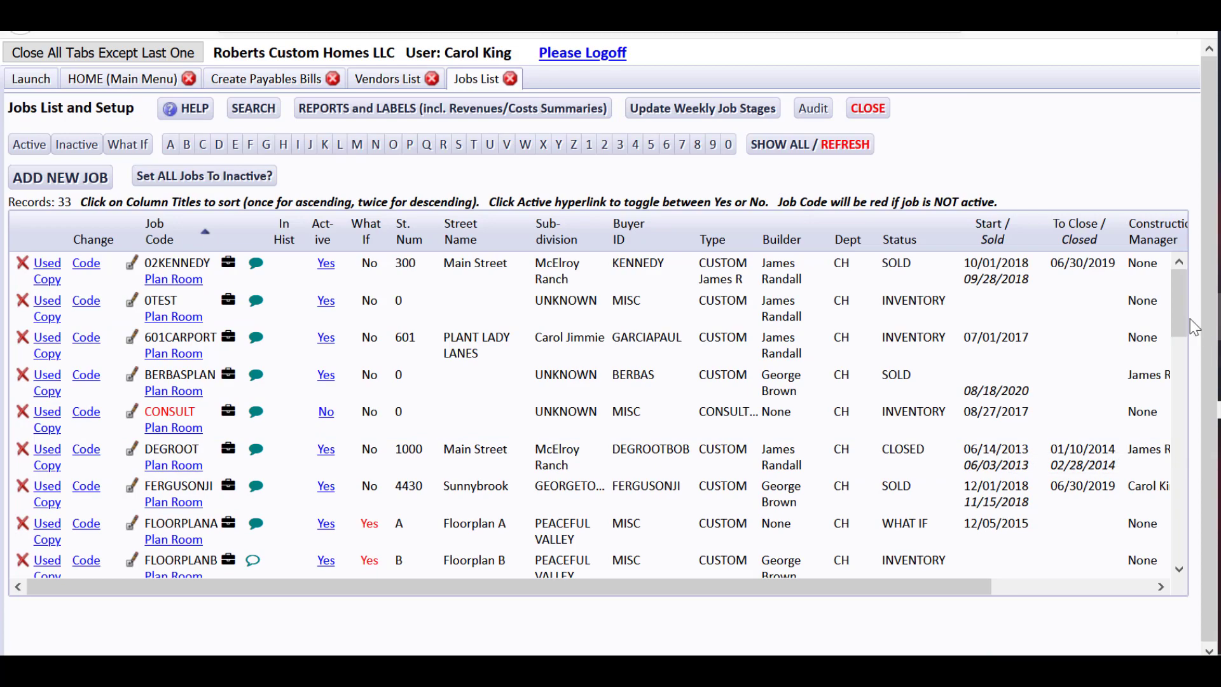
- Open the setup of the SIERRA LA RANA custom job, examine its Job Cost GL choices, and close it unchanged
left_click_drag(1190, 321, 1191, 444)
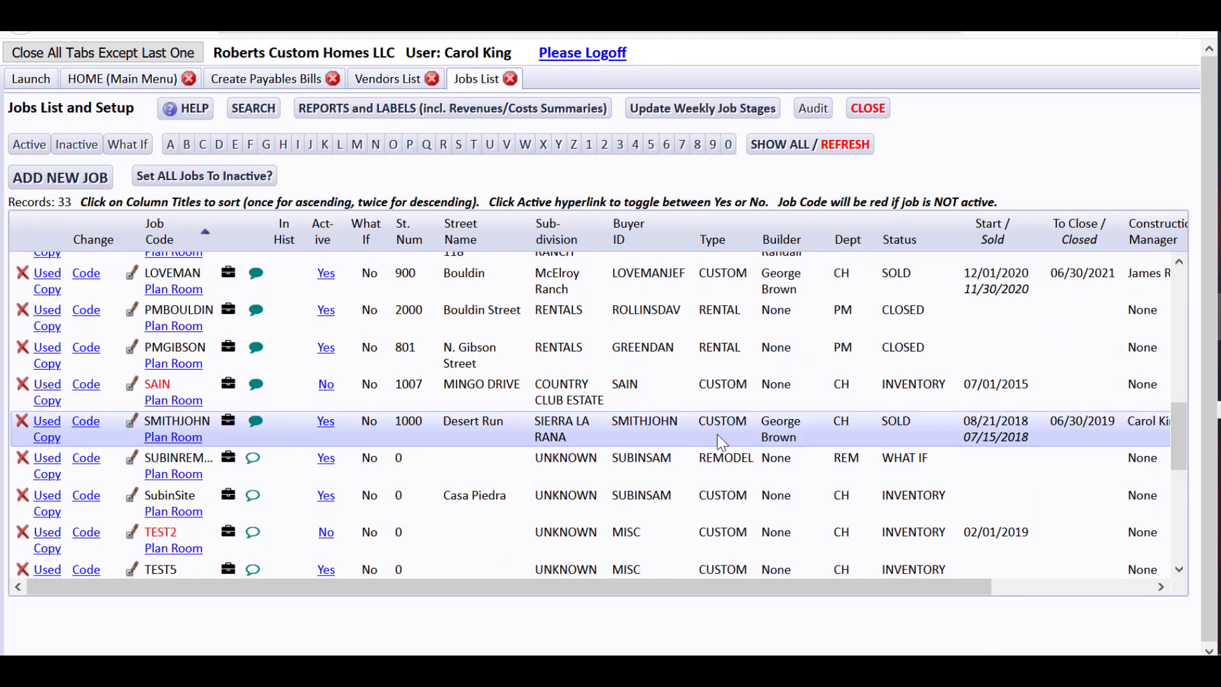
left_click(132, 421)
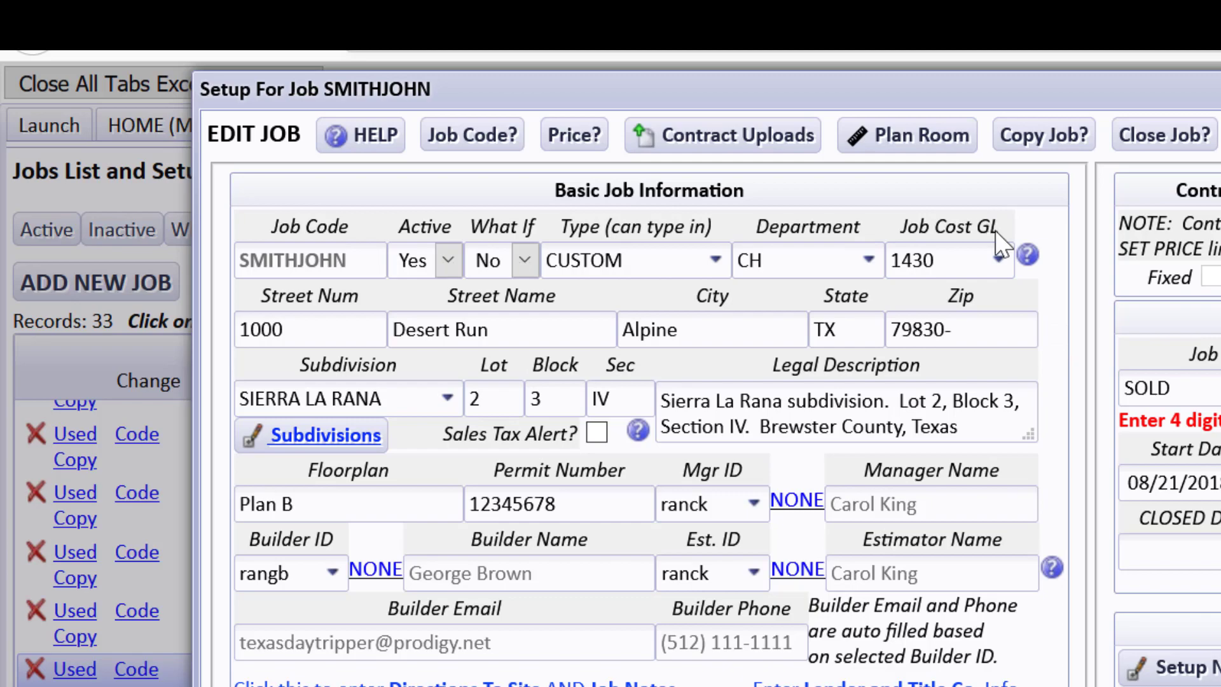
left_click(1005, 263)
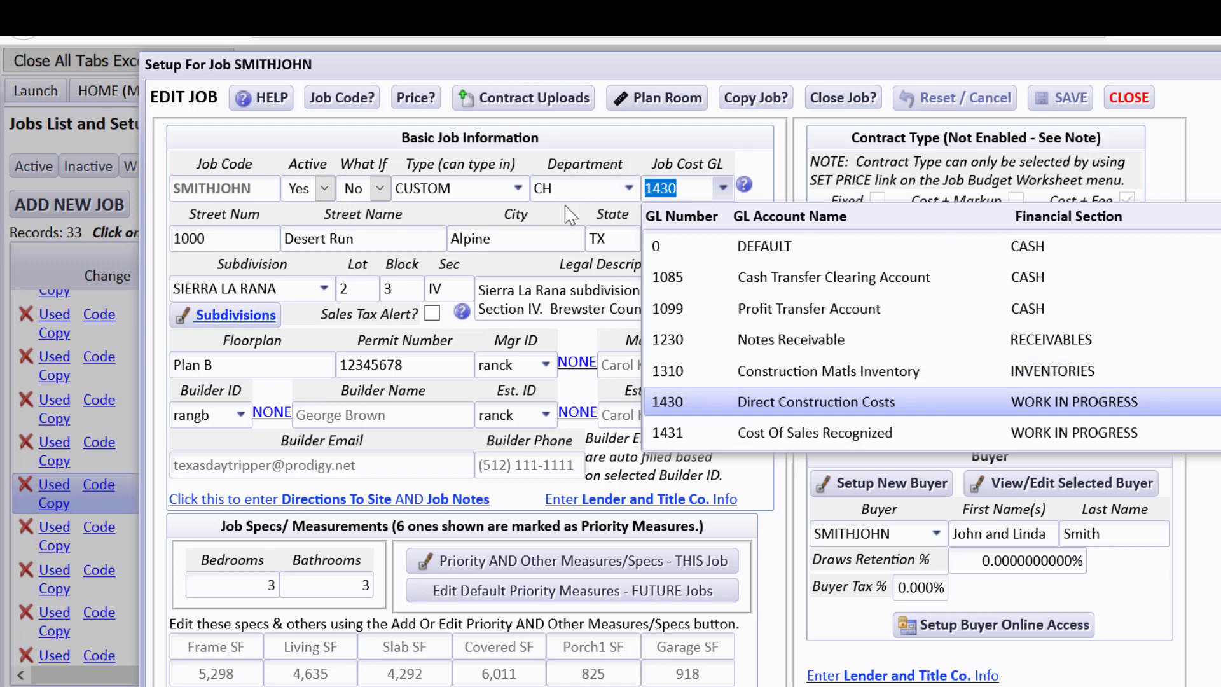
left_click(1128, 98)
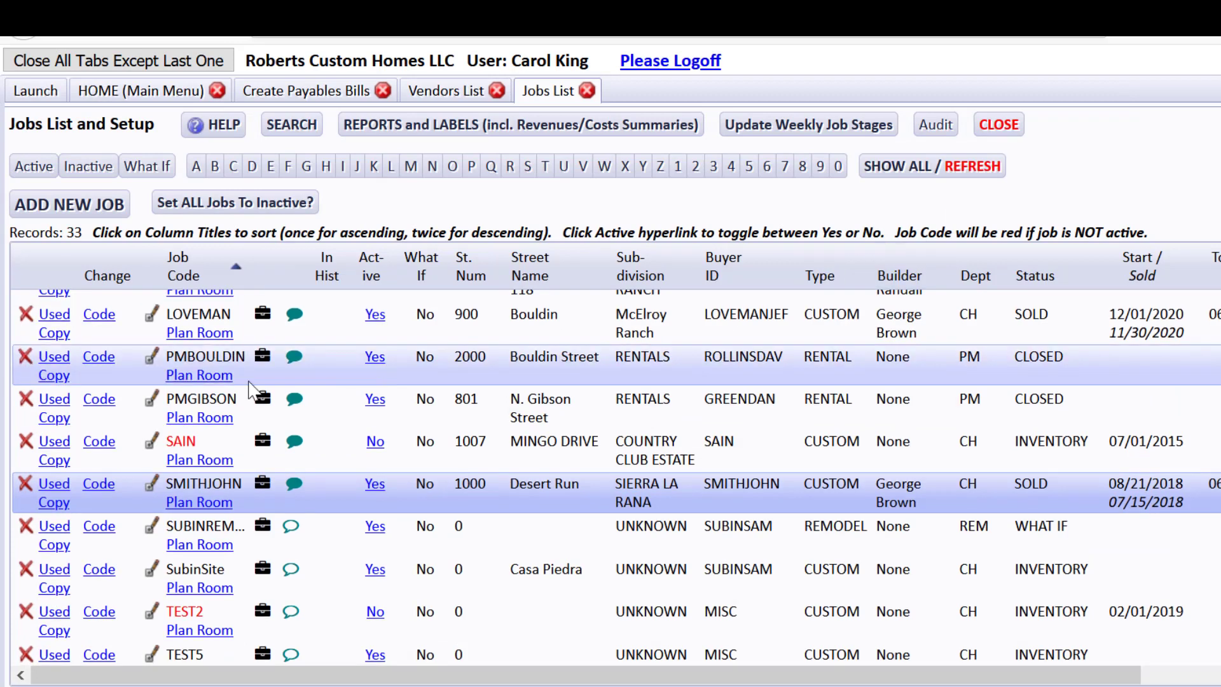
left_click(152, 403)
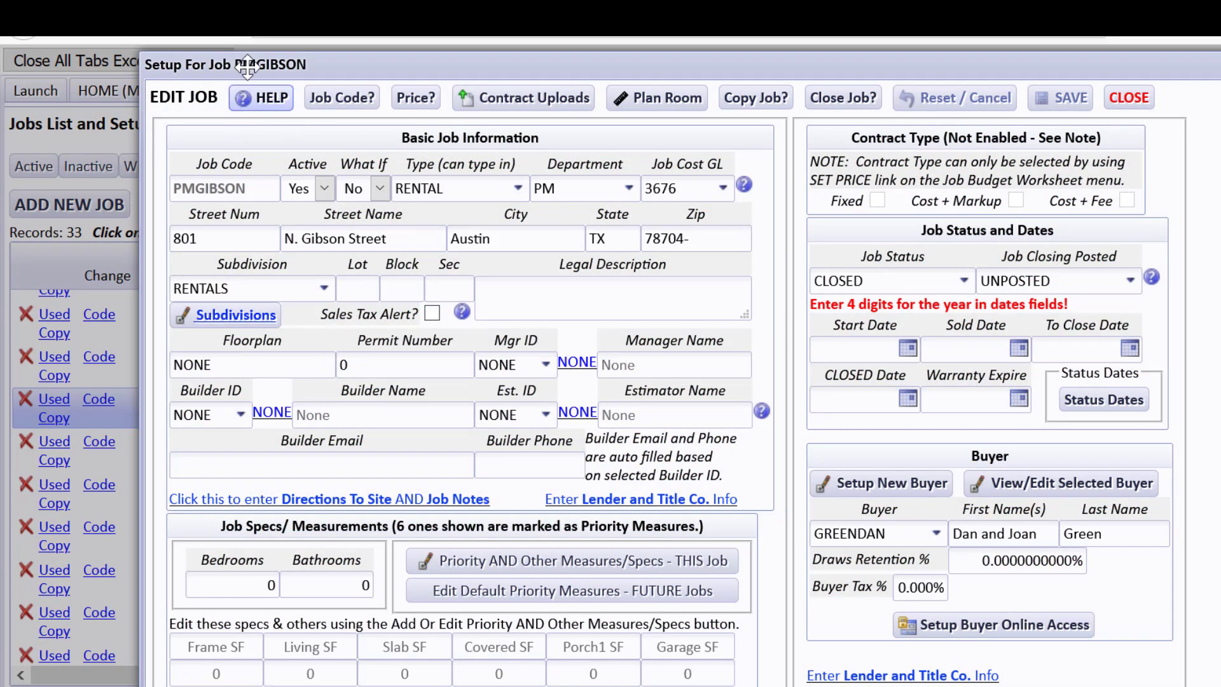
left_click(630, 188)
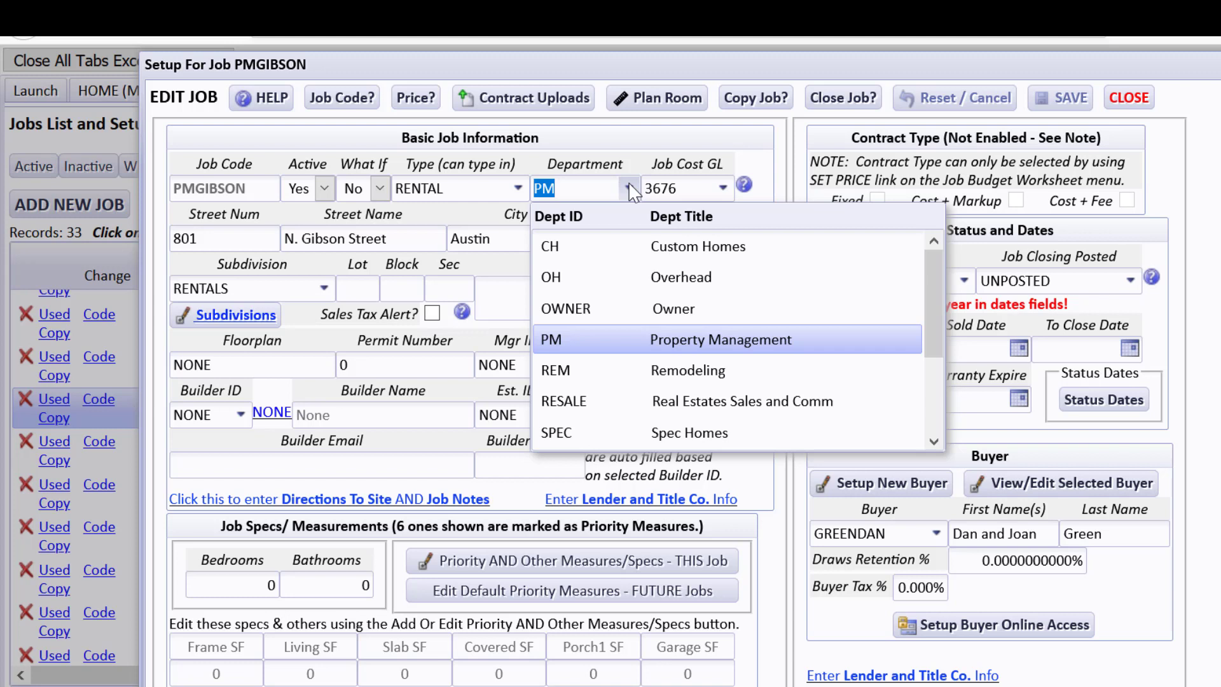
left_click(637, 147)
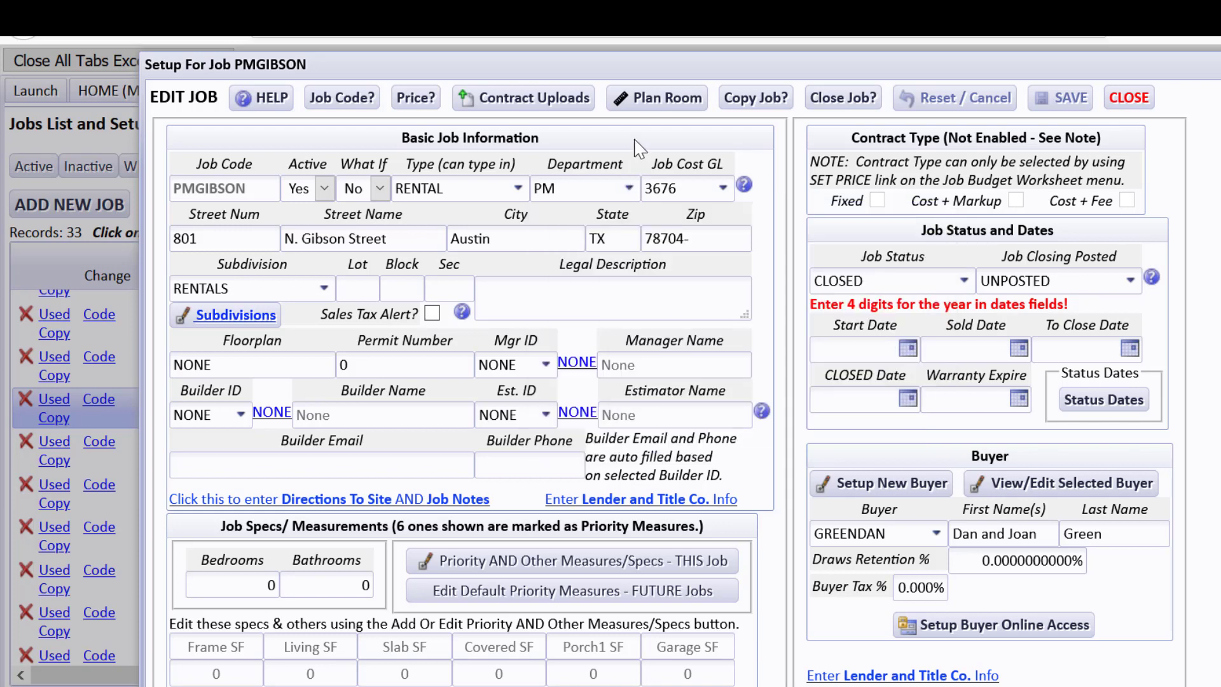
left_click(722, 189)
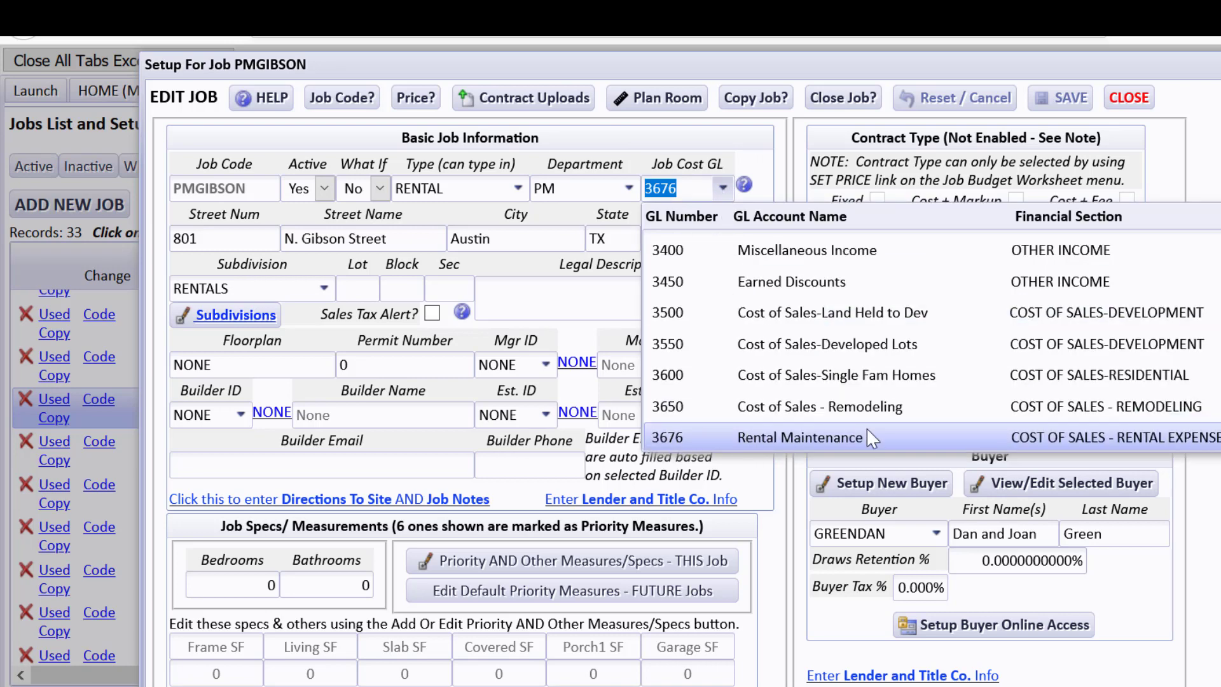
left_click(779, 141)
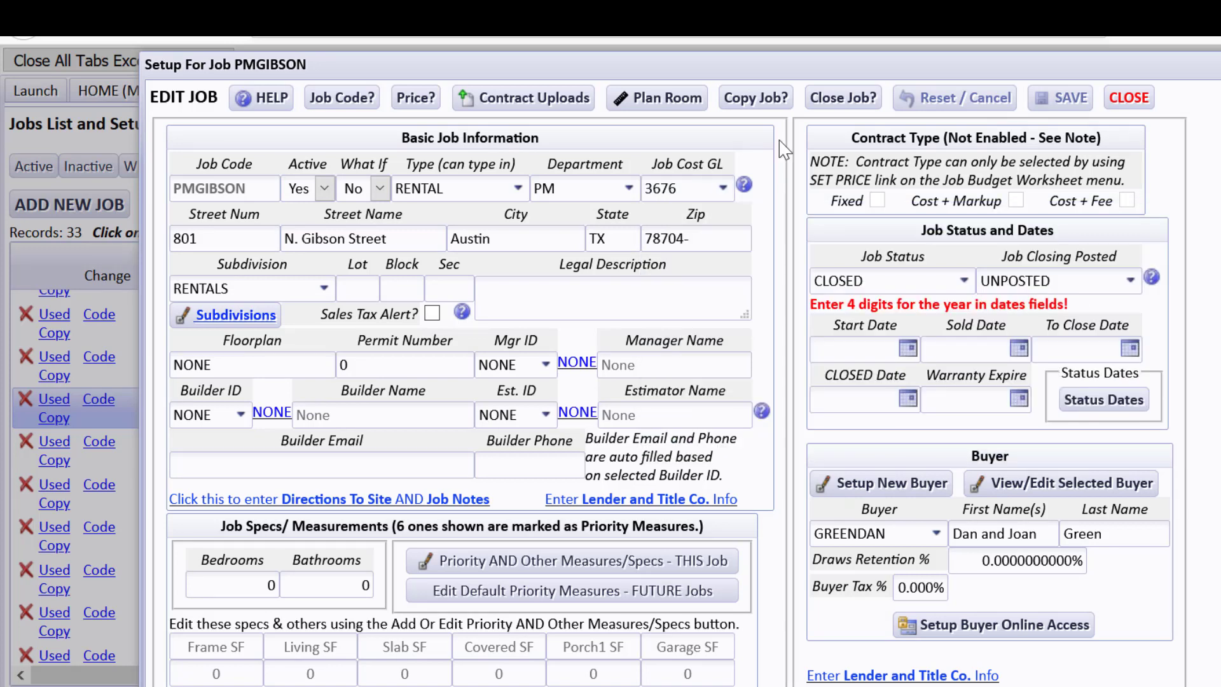
- Read the help for the Job Cost GL setting, then close the rental job's setup without changes
left_click(743, 186)
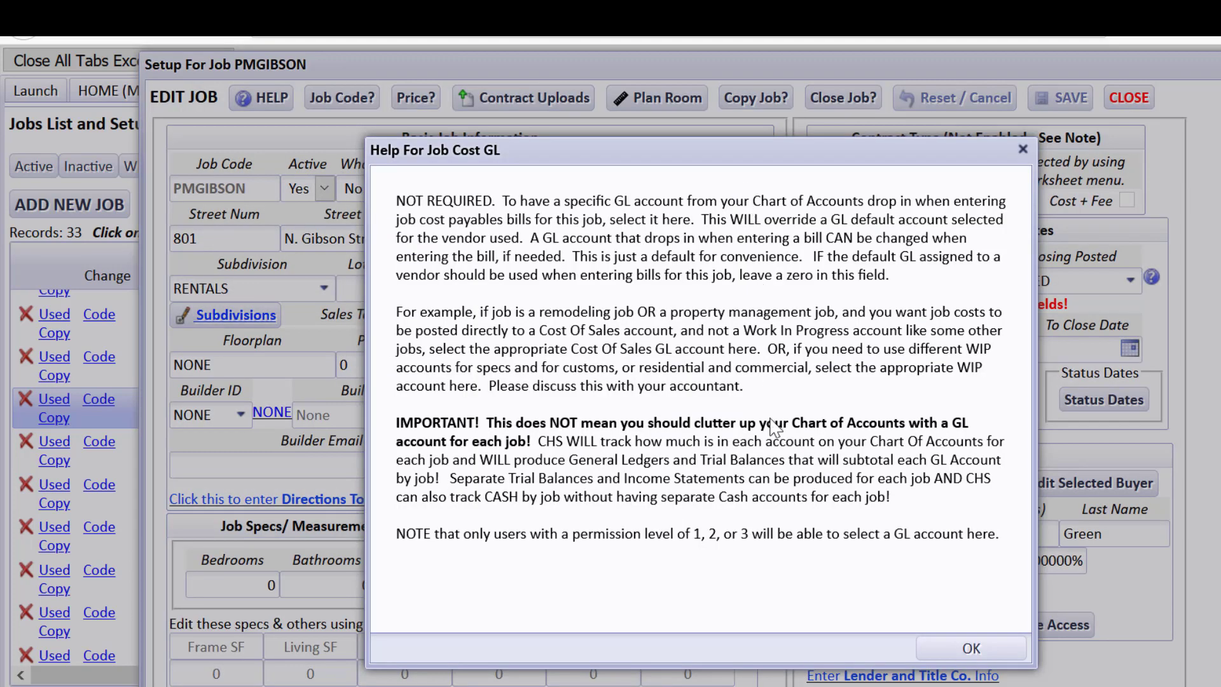
left_click(994, 650)
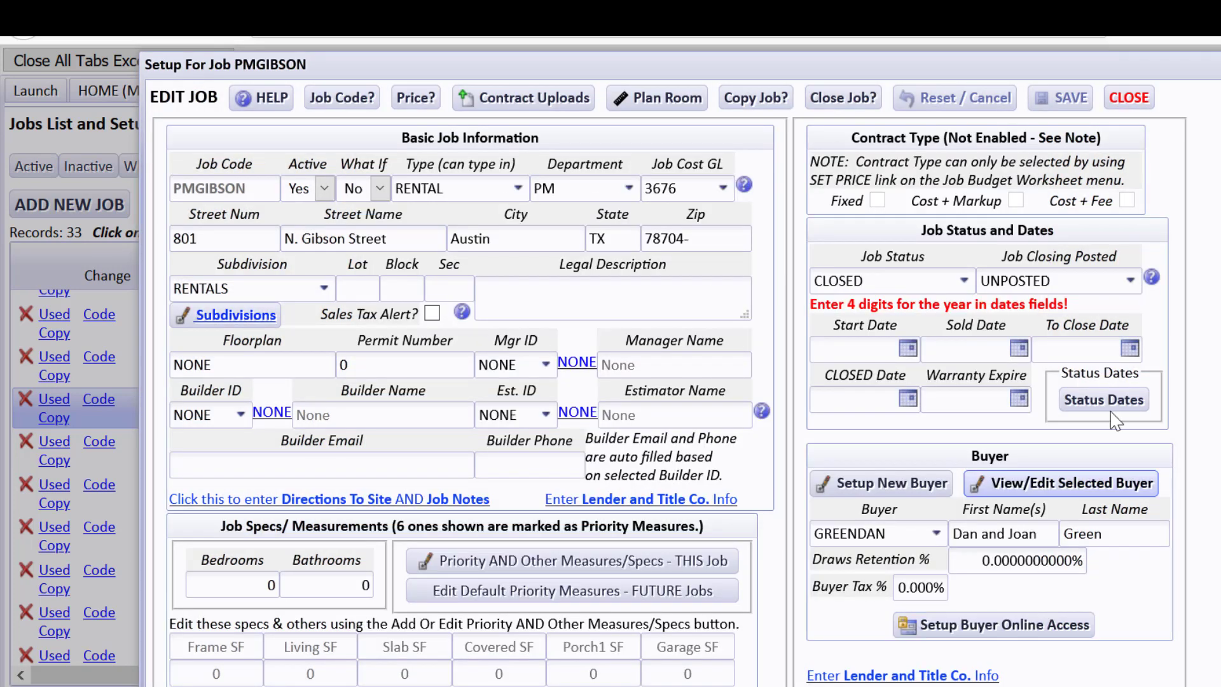
left_click(1128, 99)
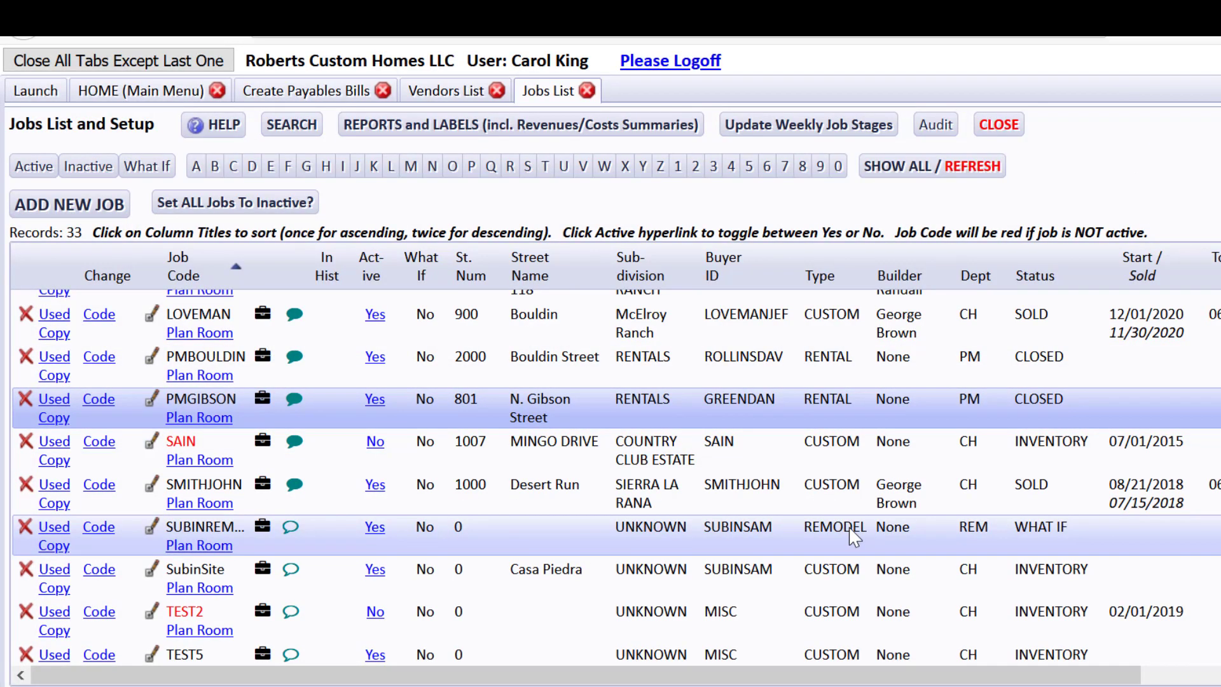
- Open the setup of the REMODEL type job, examine its Department and Job Cost GL choices, and close it unchanged
left_click(151, 529)
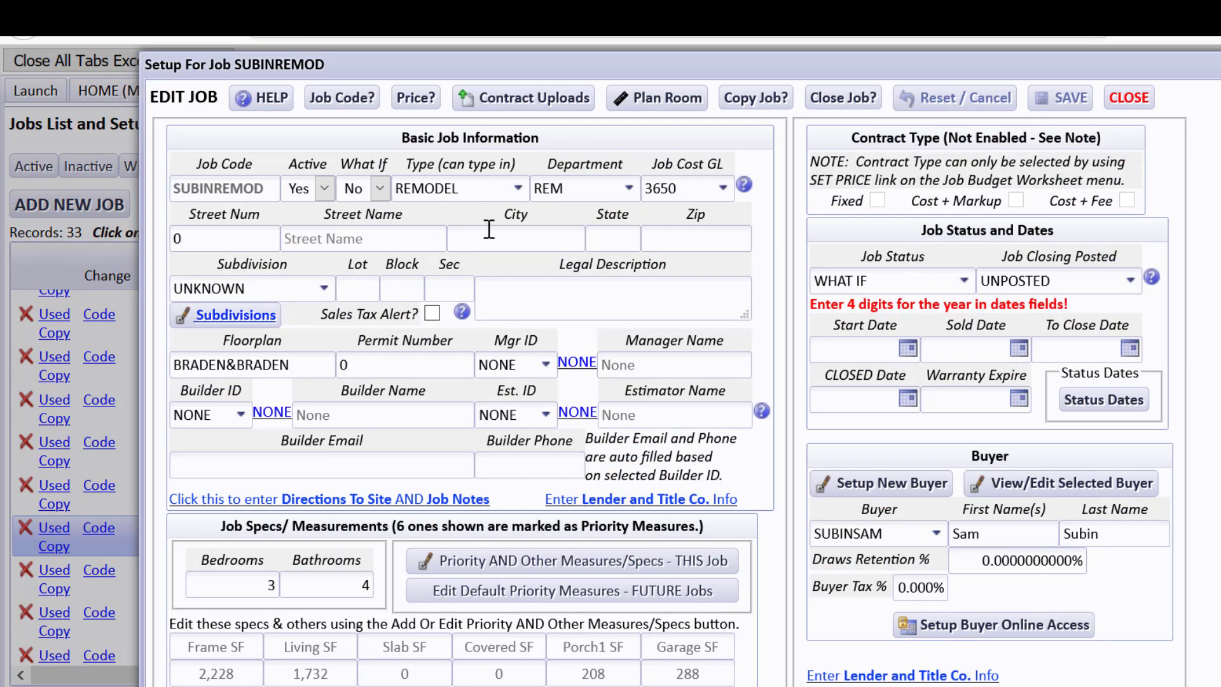
left_click(573, 188)
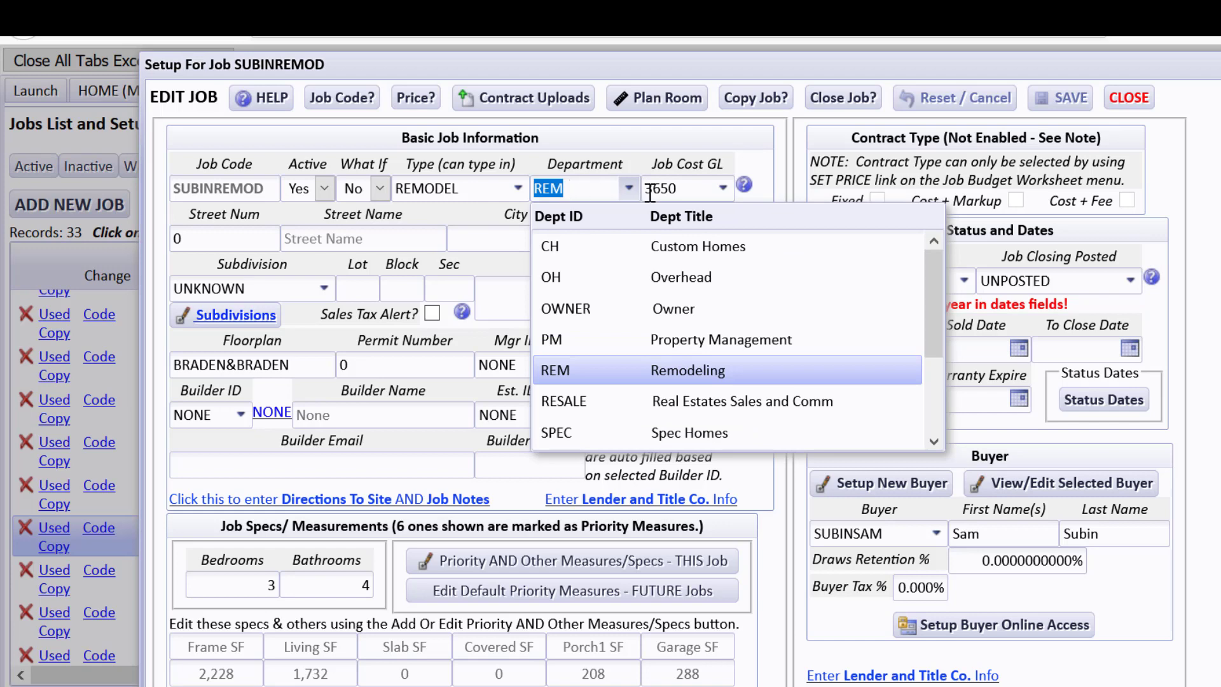
left_click(722, 190)
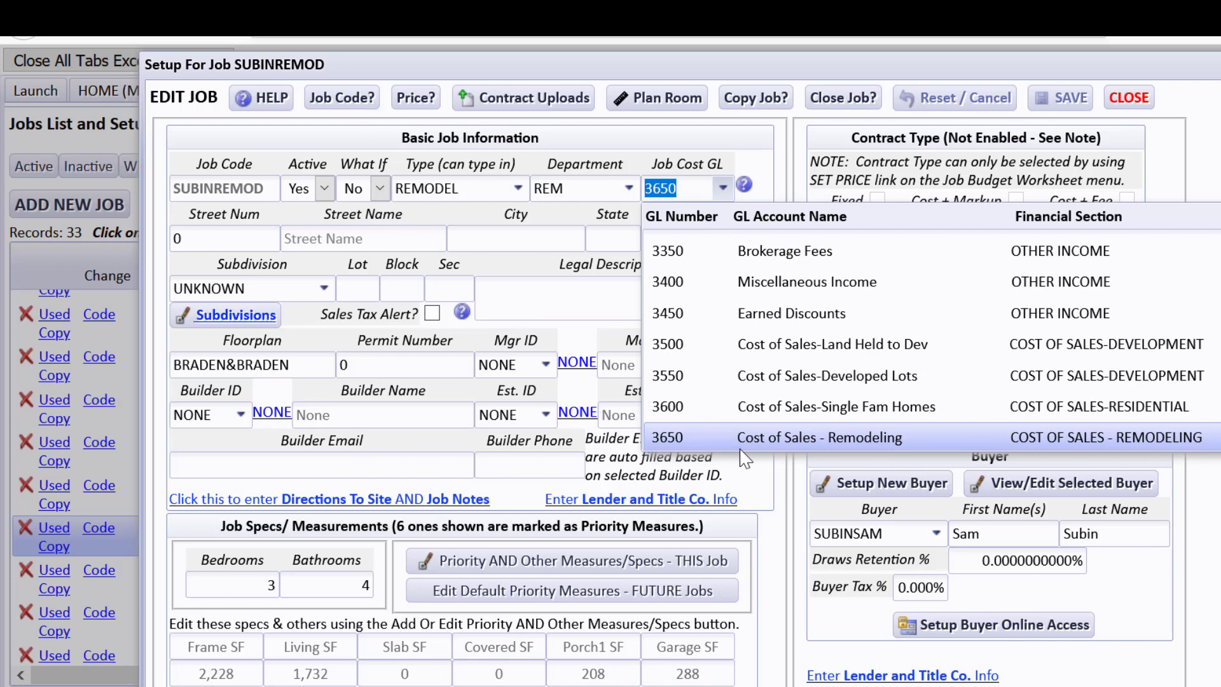
left_click(771, 564)
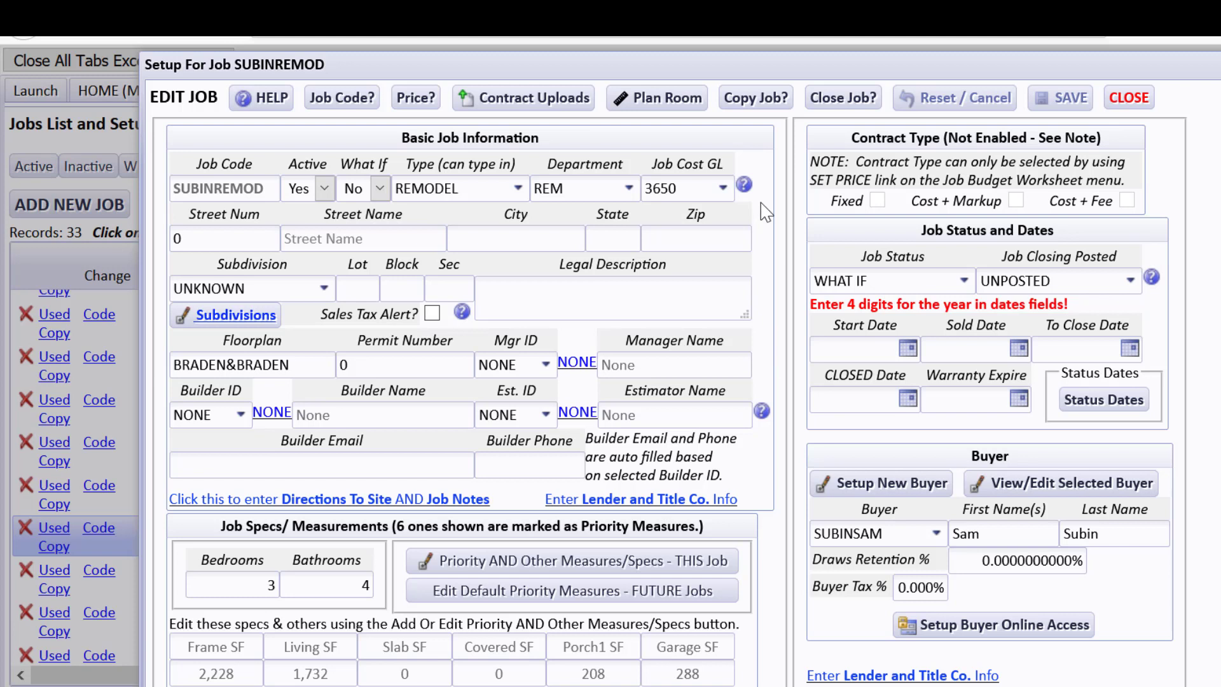
left_click(1120, 102)
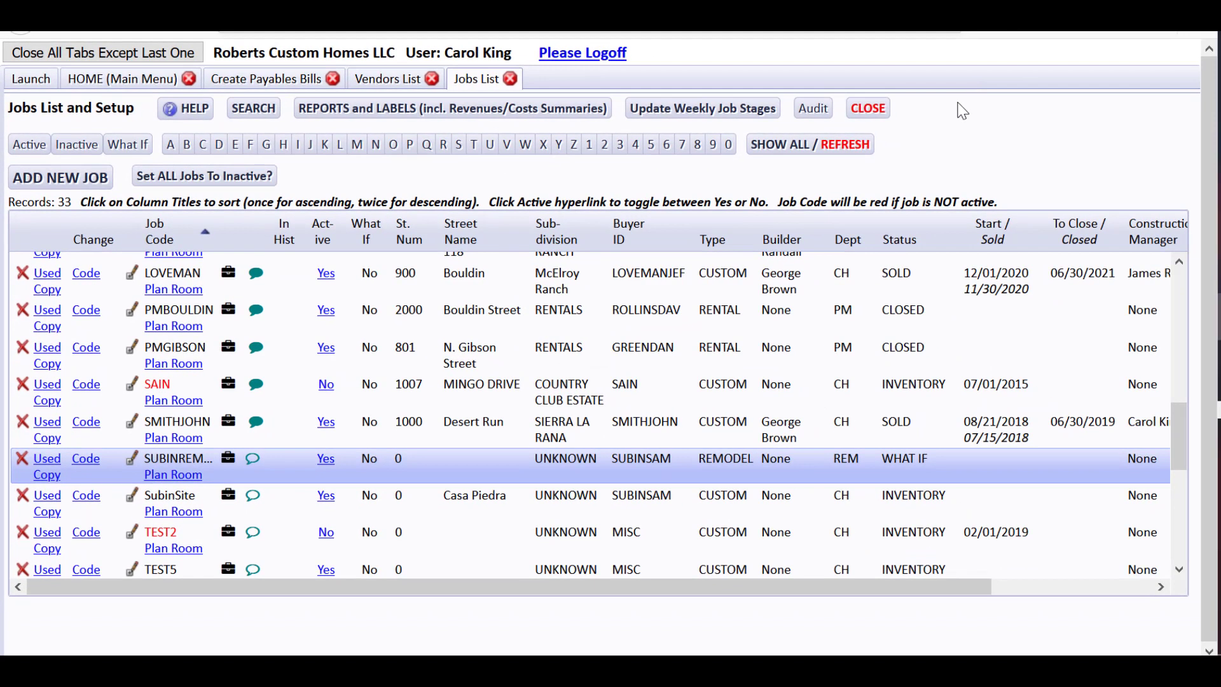
- Return to the payables bills page, select vendor BIGBUCK, and start a new job-related bill
left_click(242, 85)
left_click(224, 233)
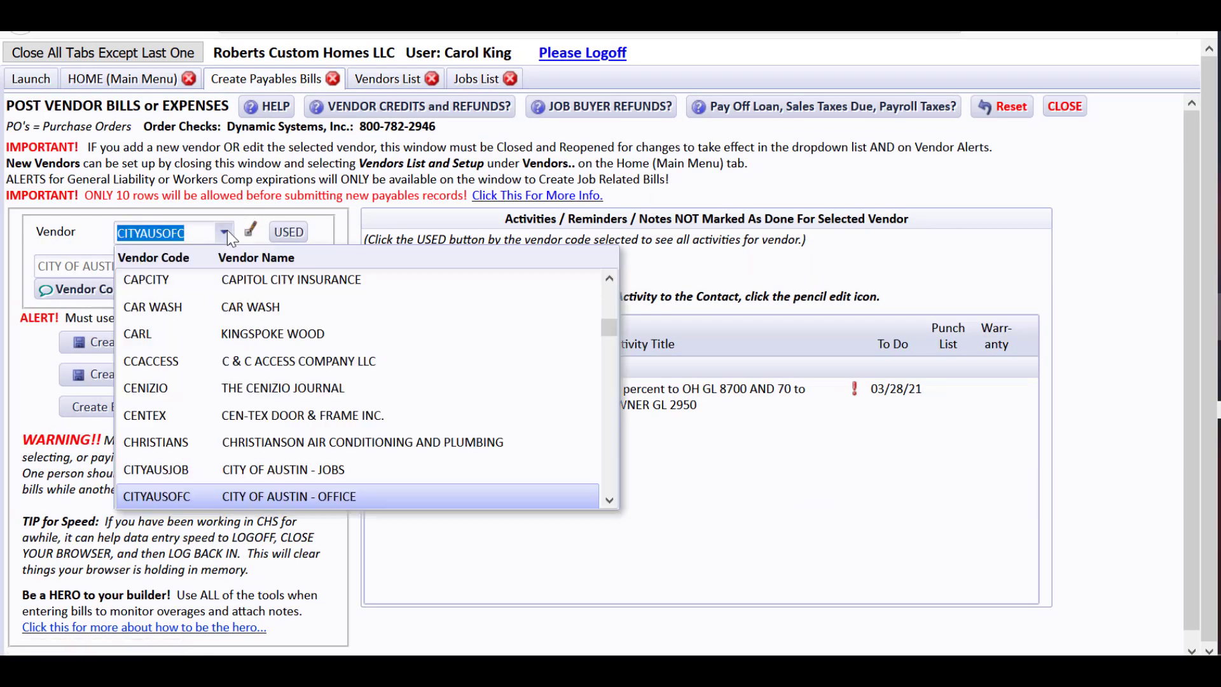
type("BIGBUCK")
key("Tab")
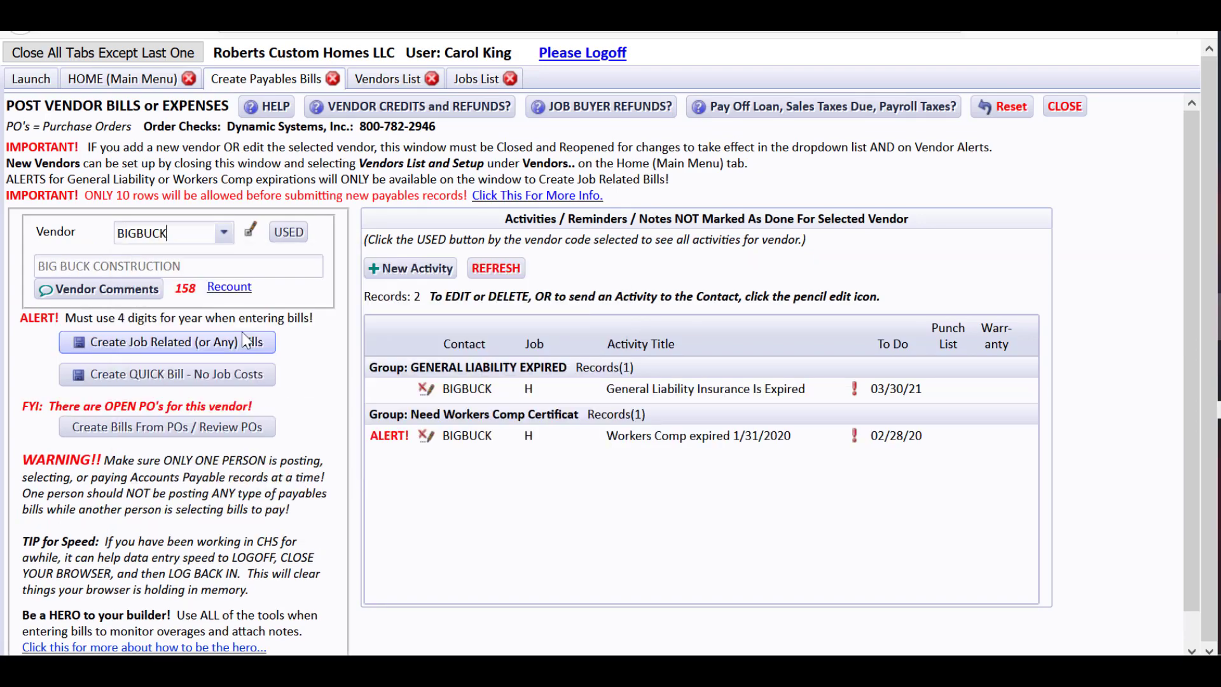
left_click(242, 336)
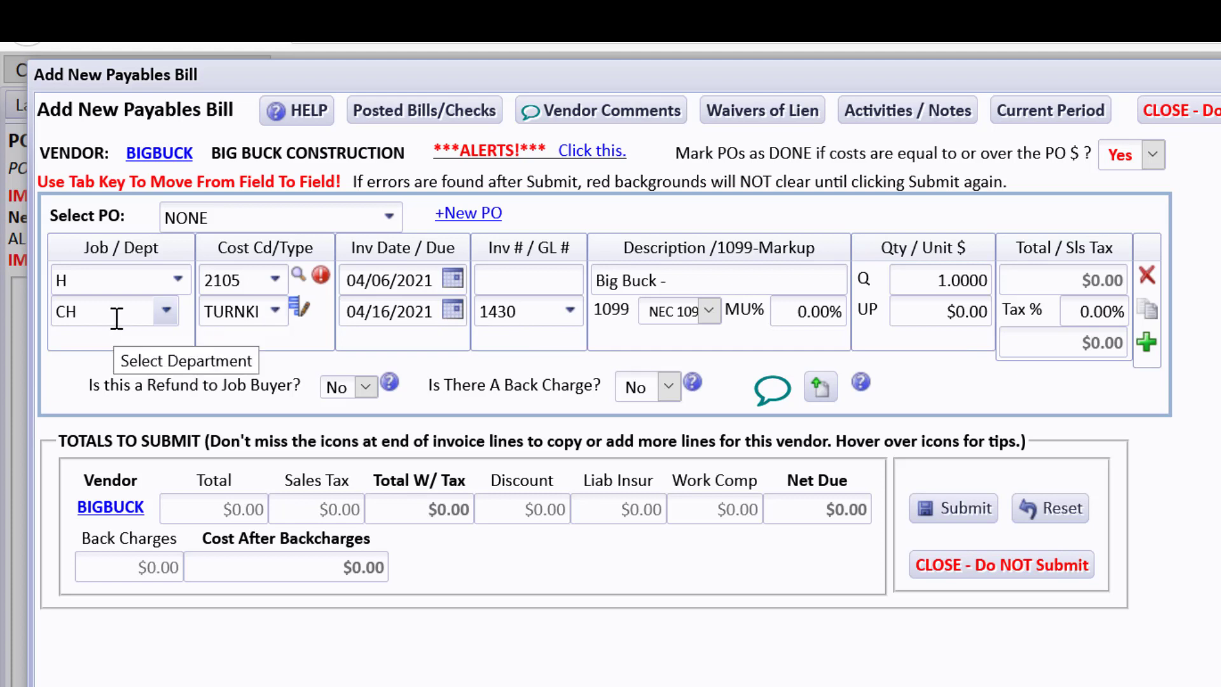
- Set the bill's job to PMBOULDIN and examine the rental expense accounts among its GL number choices
left_click(104, 279)
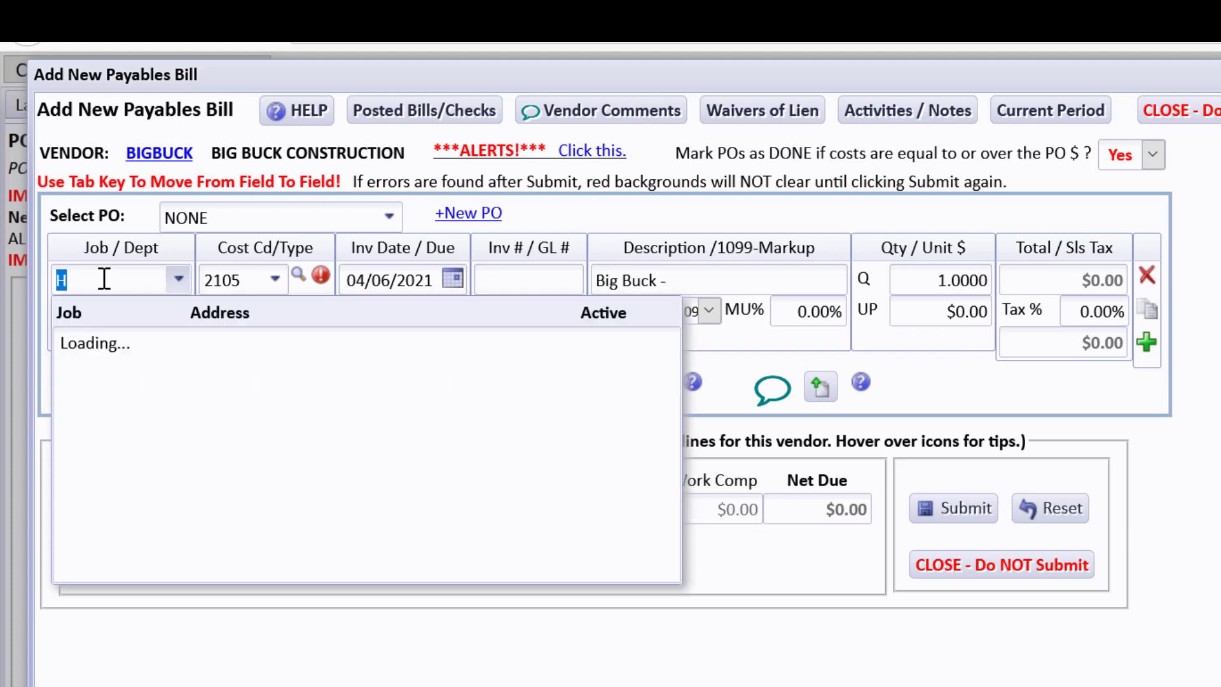
type("pm")
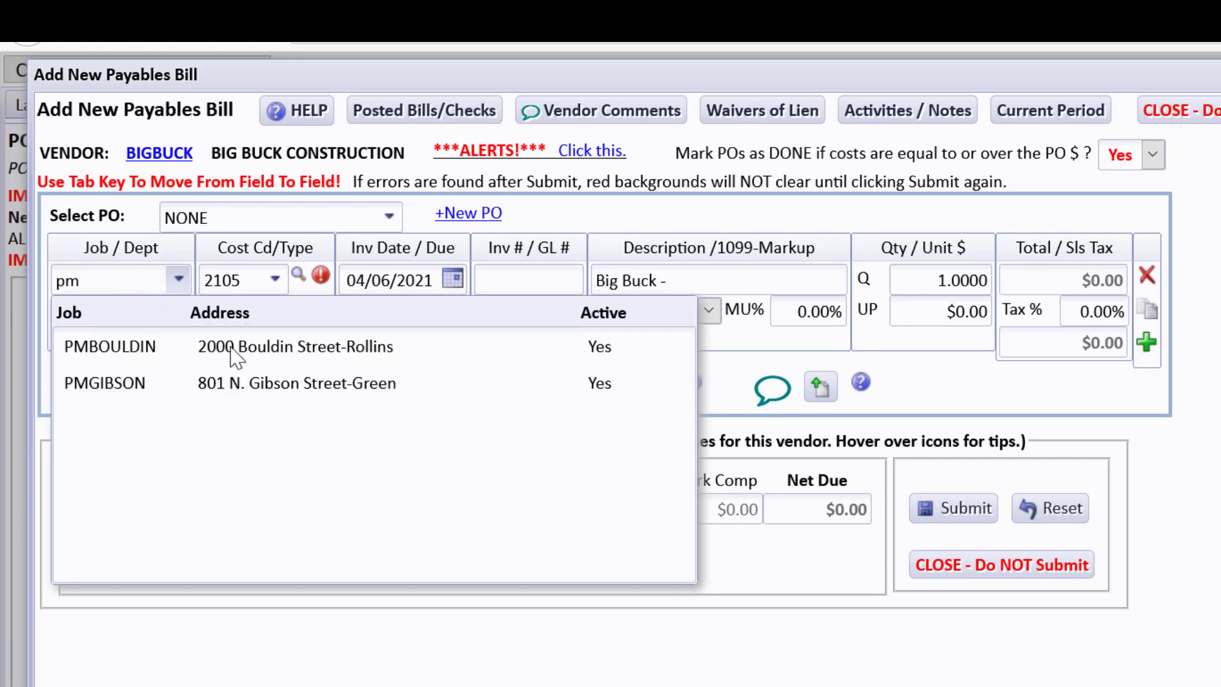
left_click(284, 361)
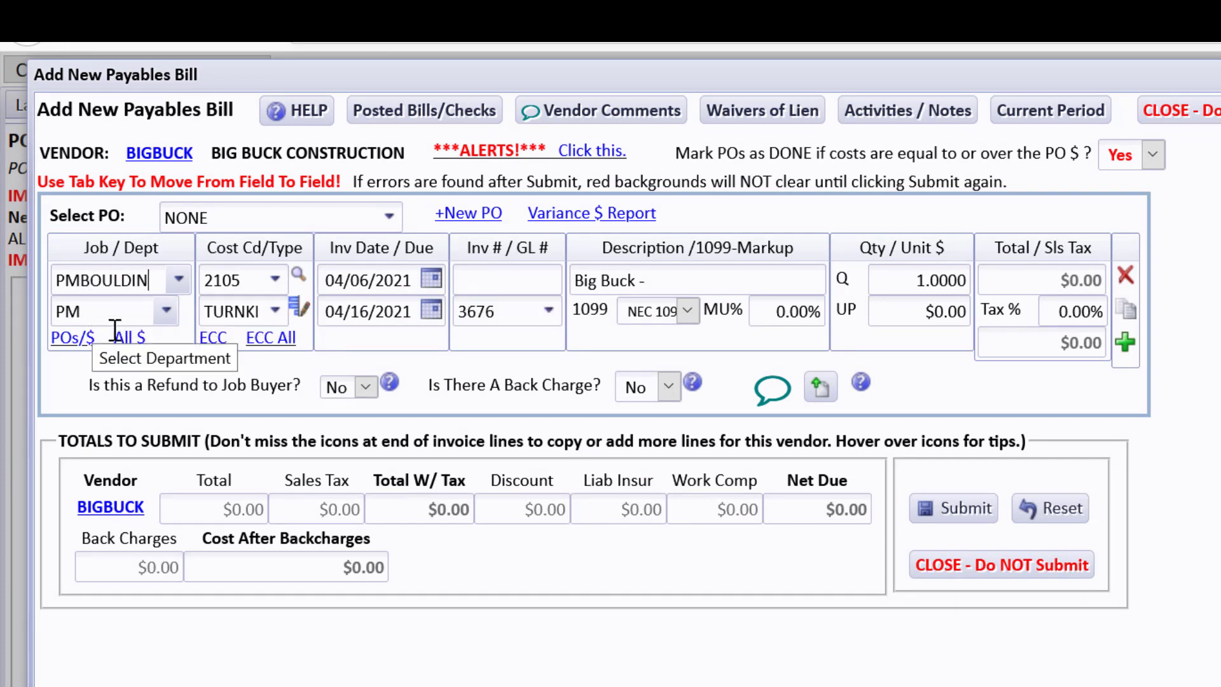
left_click(549, 312)
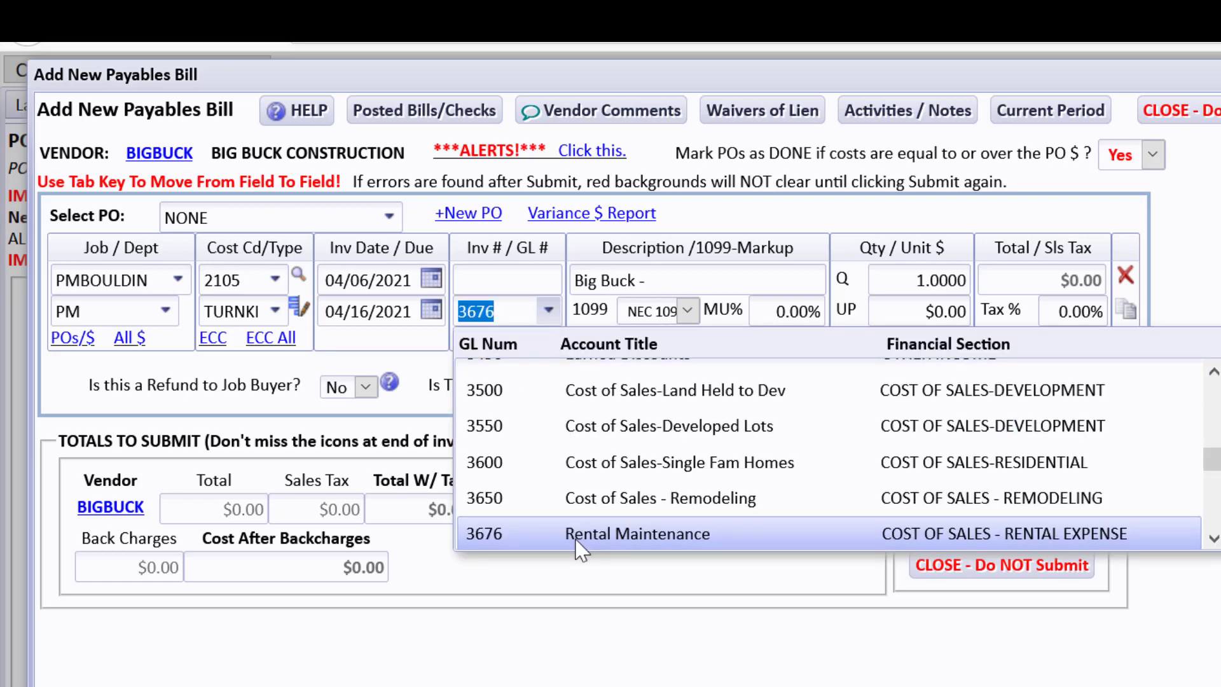
left_click(1213, 539)
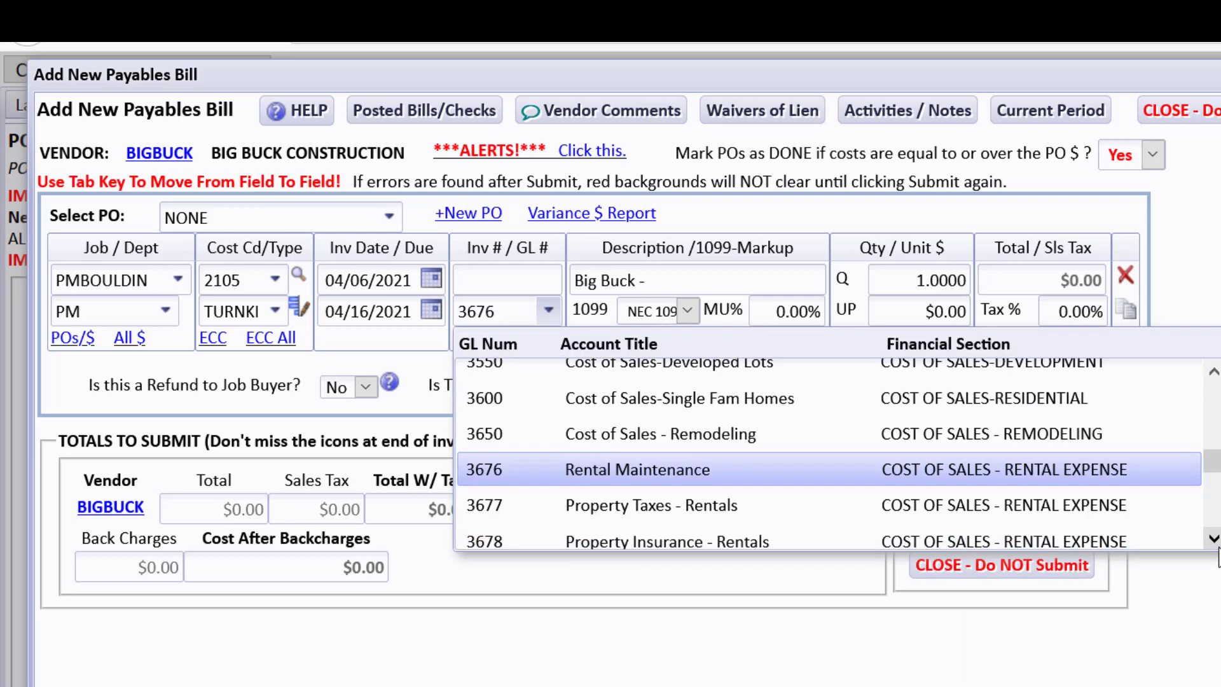
left_click(1218, 547)
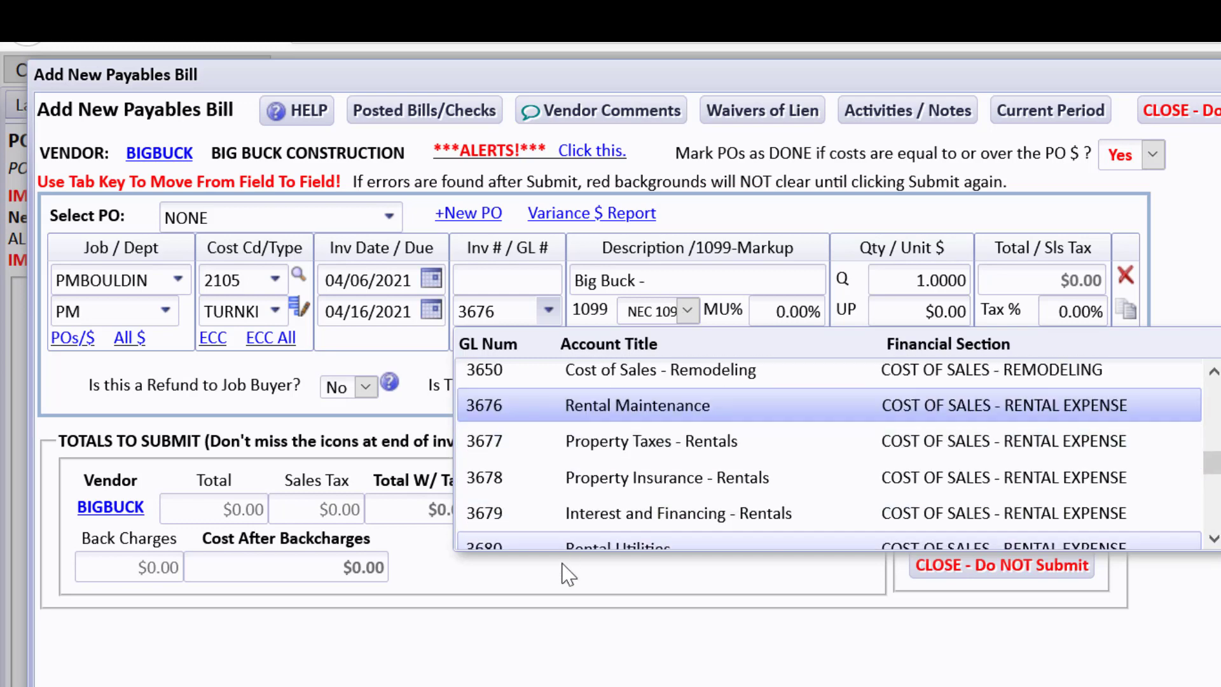
left_click(625, 633)
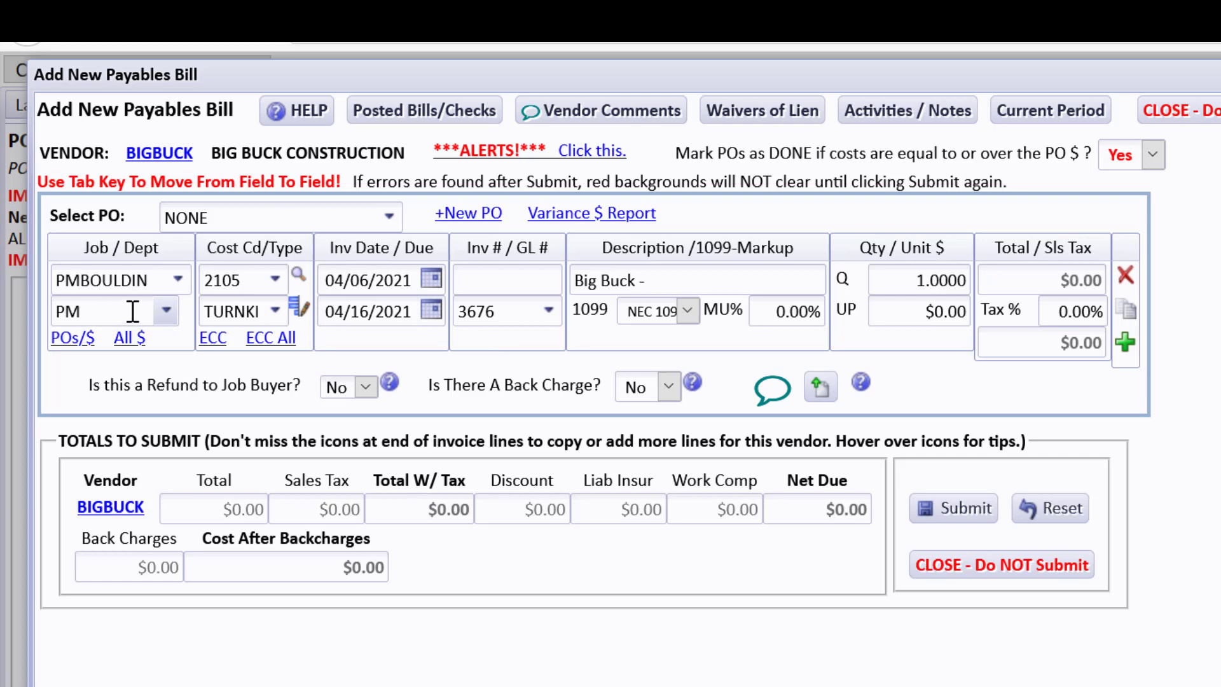
- Switch the bill to the remodel job and examine its department and GL account choices
left_click(180, 282)
type("subi")
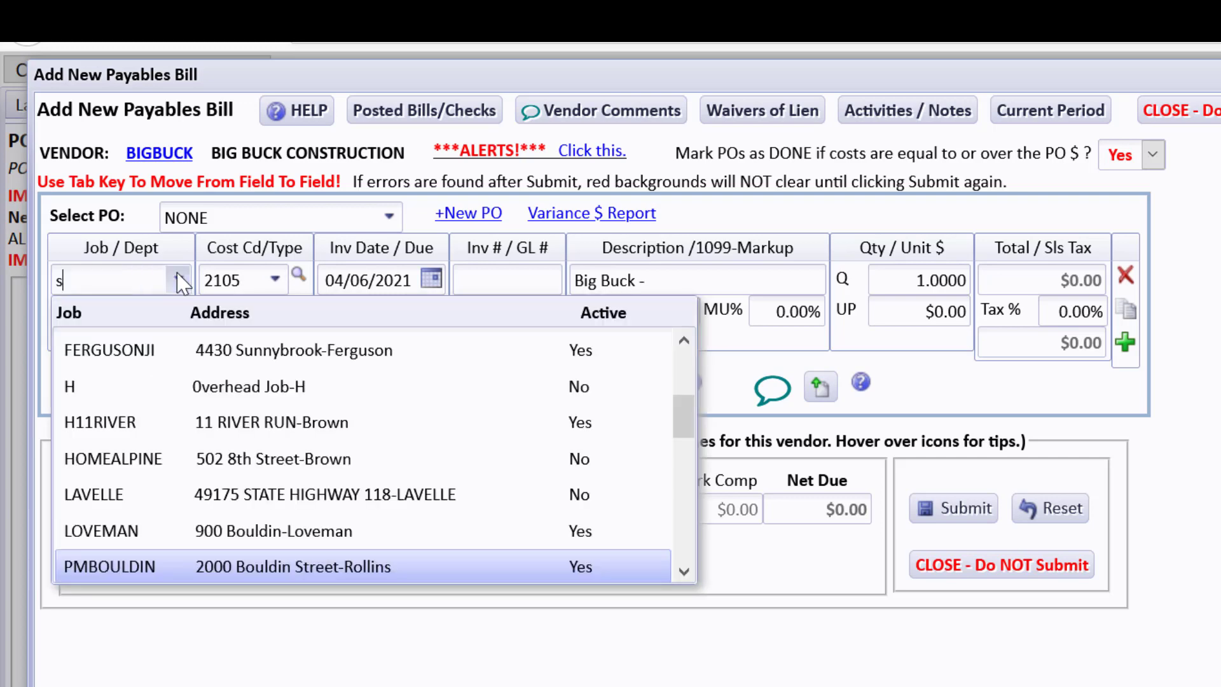
key("Return")
left_click(116, 311)
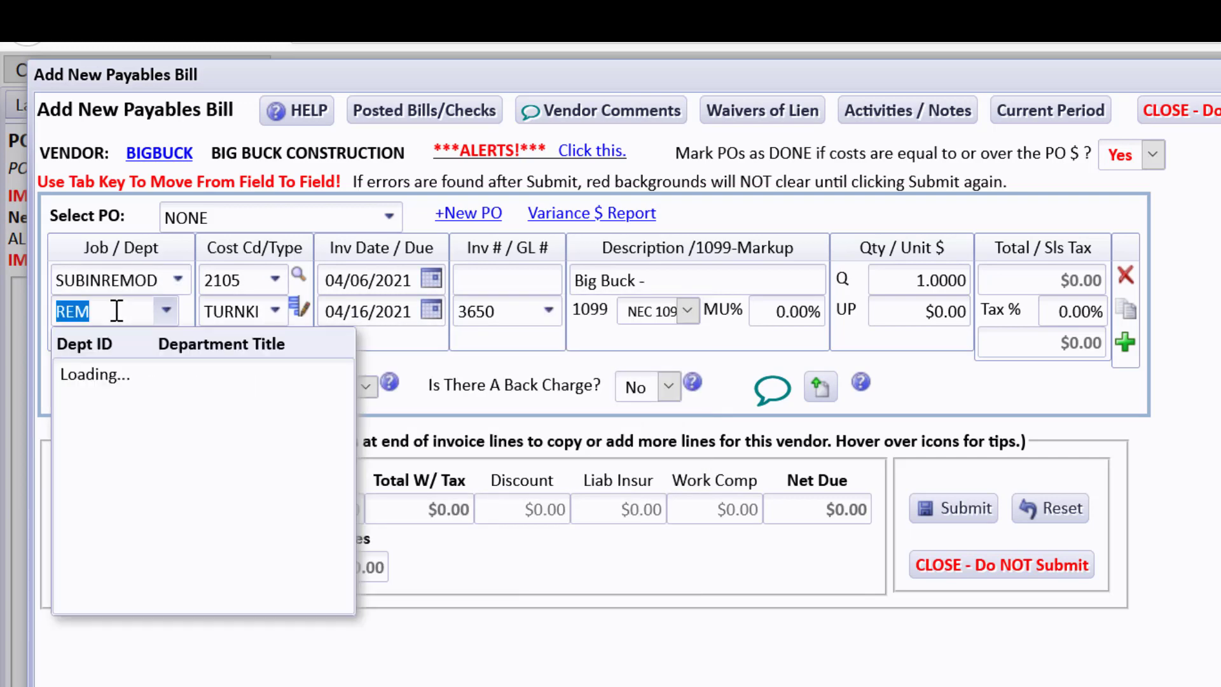
left_click(548, 311)
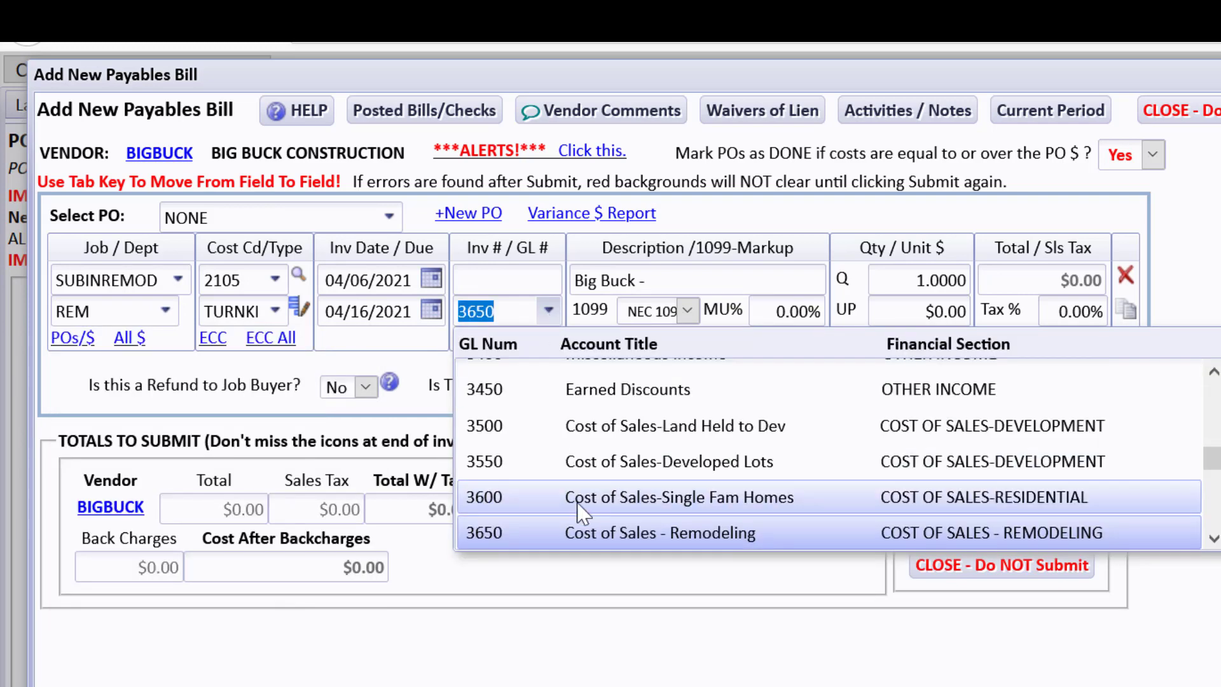
left_click(391, 650)
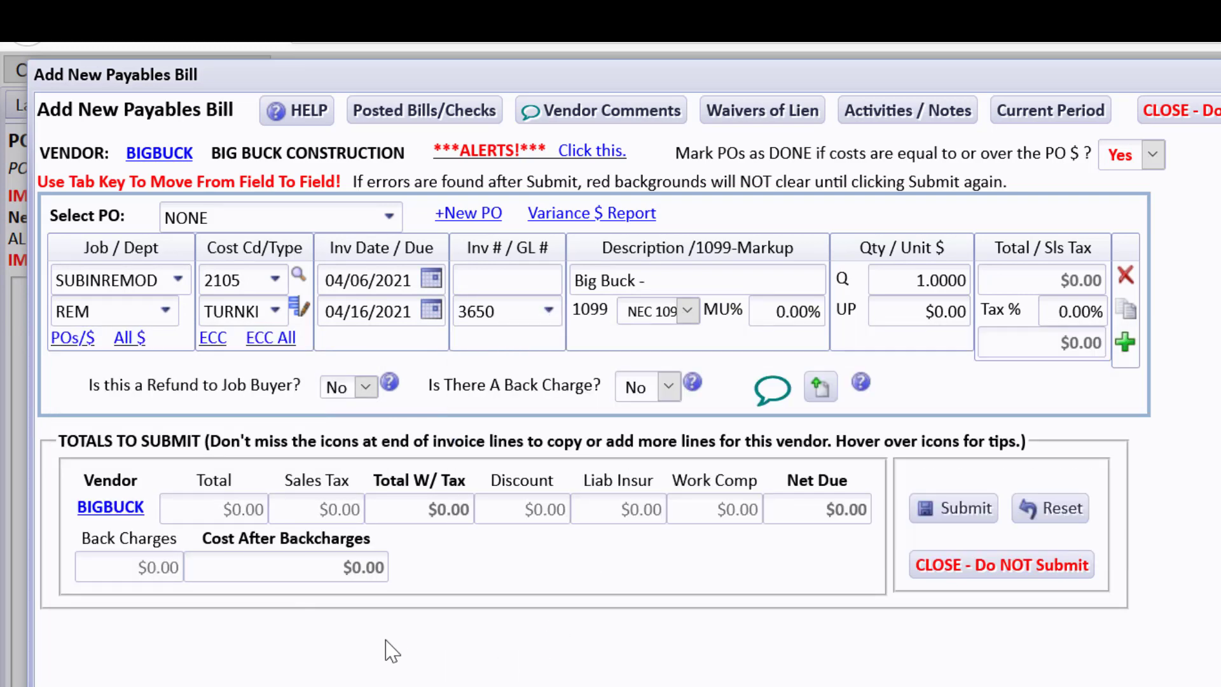
- Switch the bill to the job whose code starts with D, read its closed-job notice, and close the bill without submitting
left_click(179, 281)
type("deg")
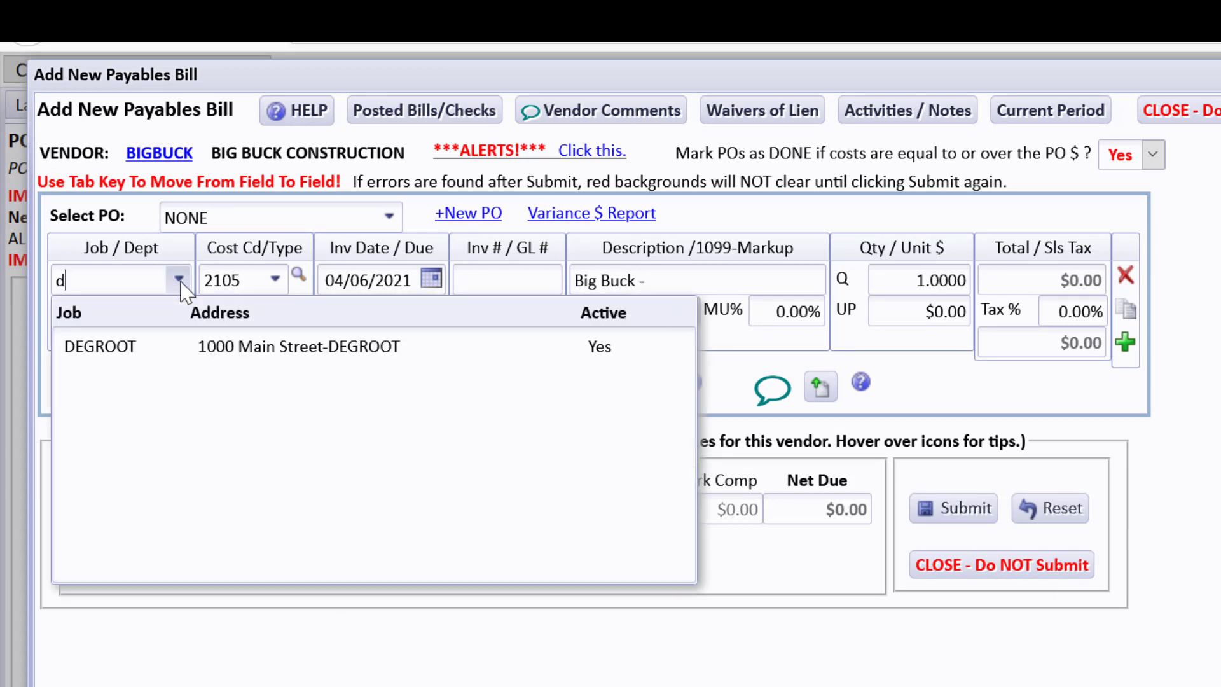
left_click(284, 348)
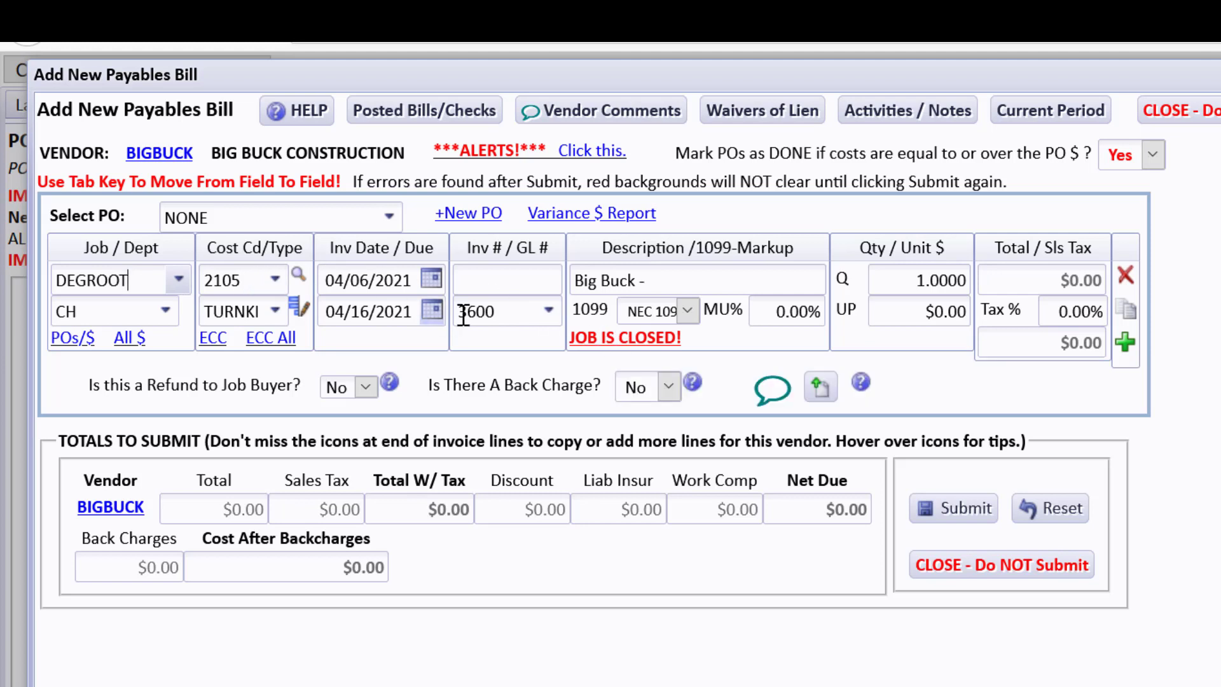
mouse_move(596, 344)
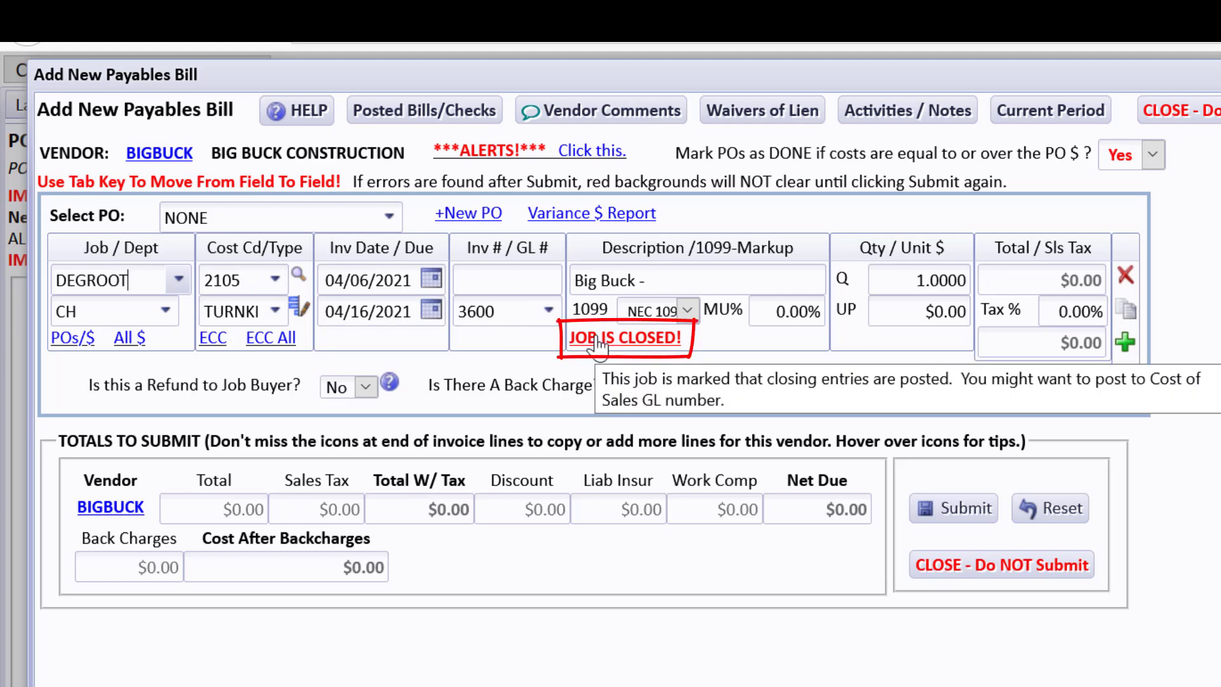
left_click(597, 344)
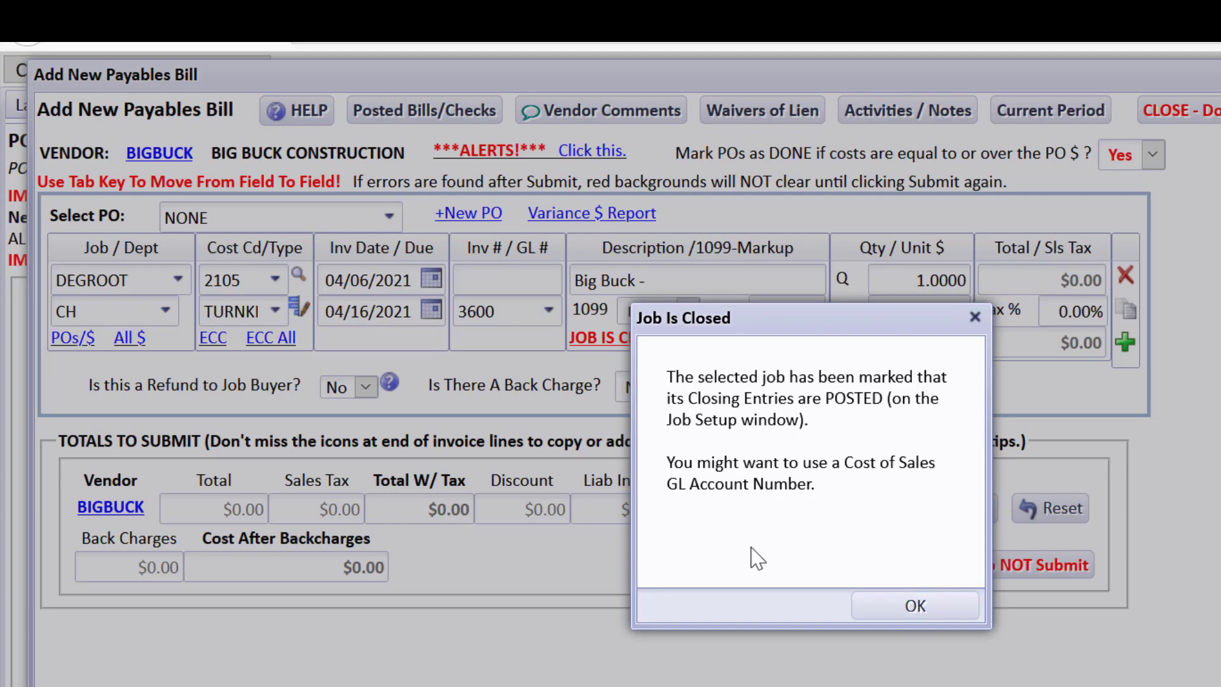
left_click(903, 607)
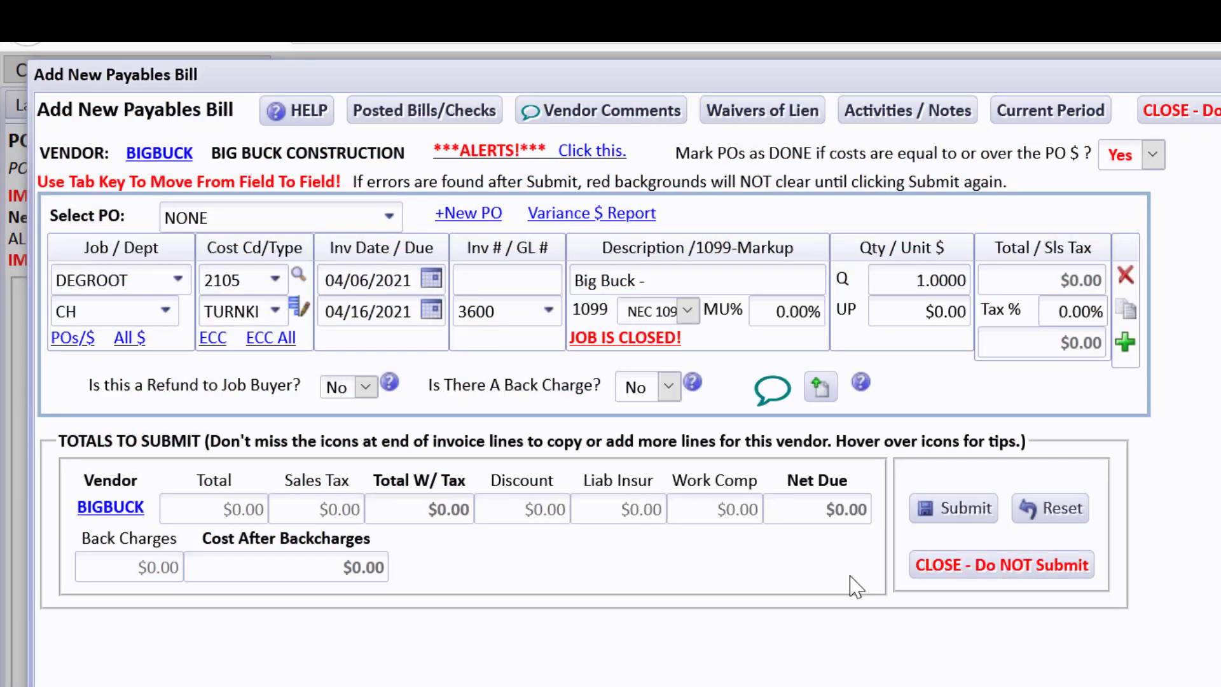
left_click(972, 564)
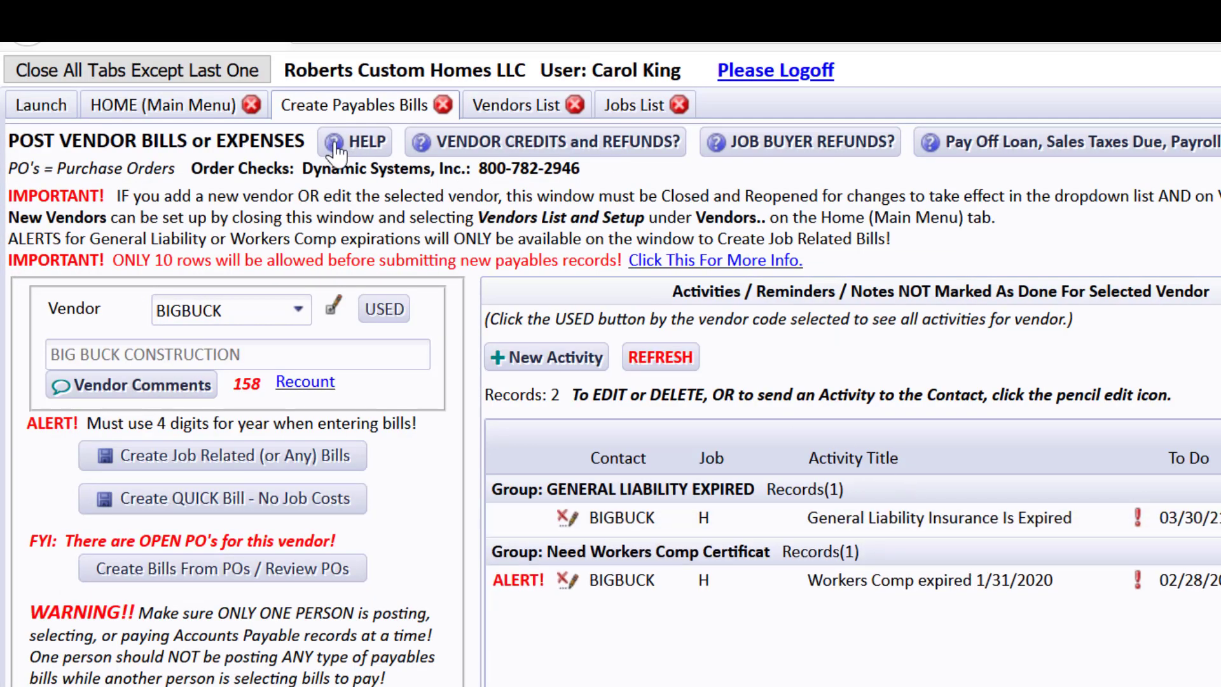
- In the jobs list filtered to L, examine the Sales Tax Alert explanation in the setup of the job whose code starts with LO
left_click(609, 114)
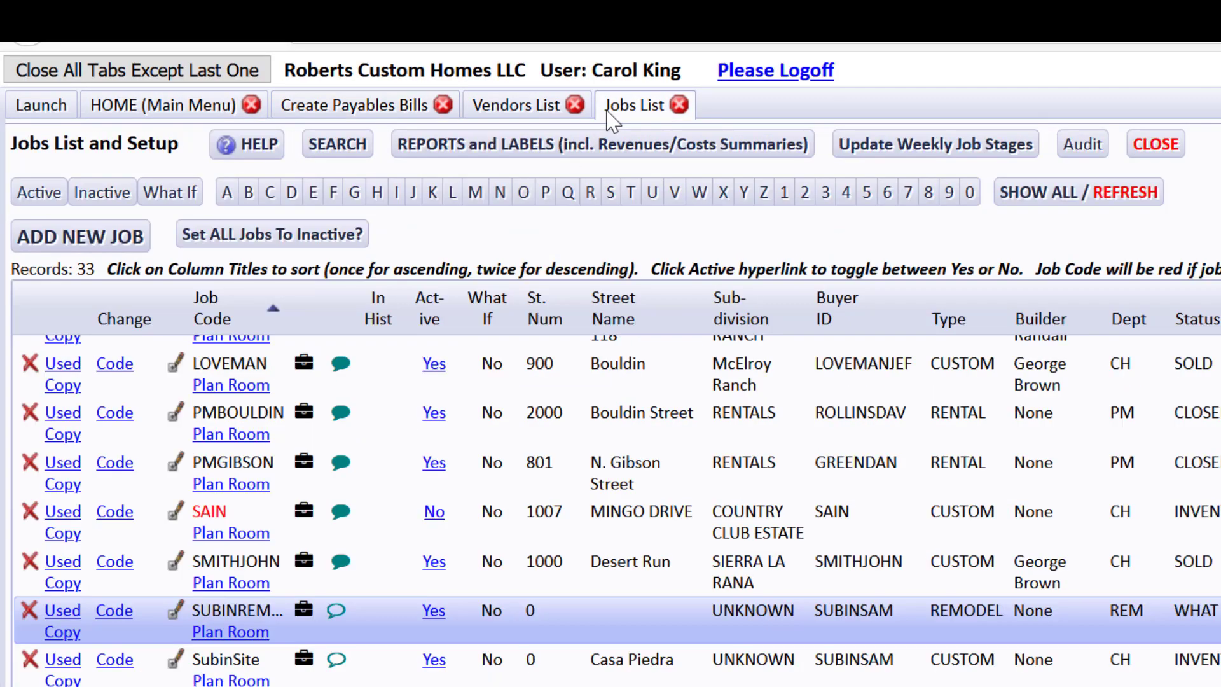
left_click(453, 194)
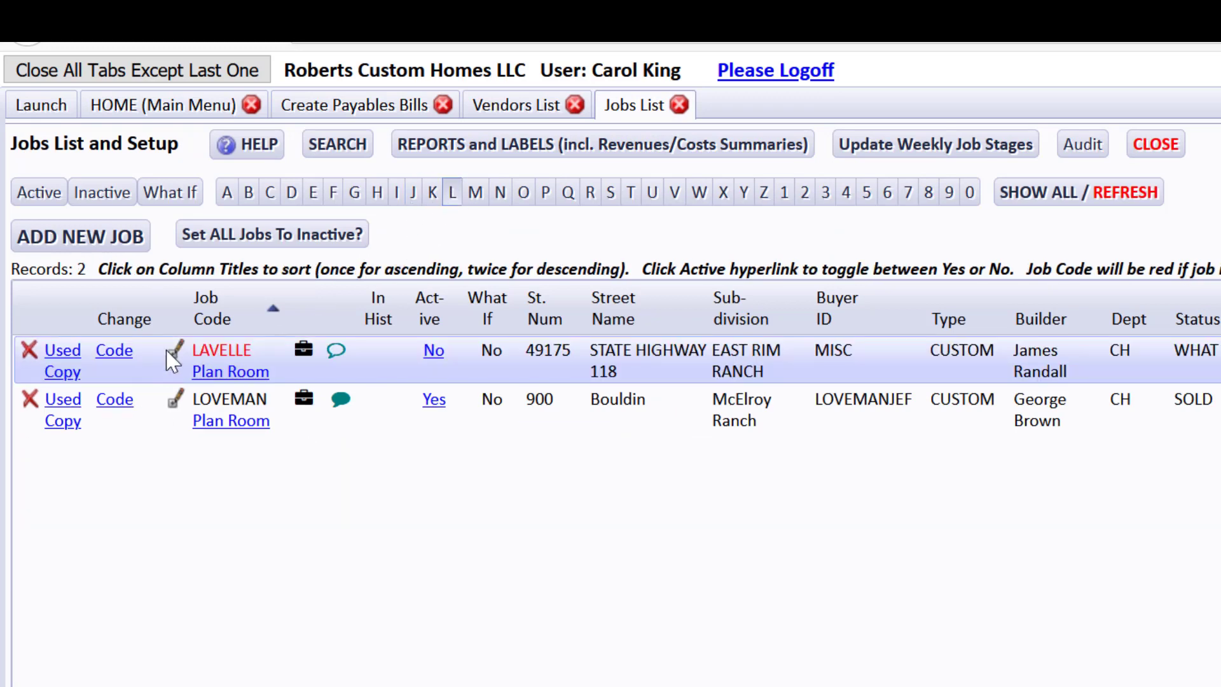
left_click(173, 400)
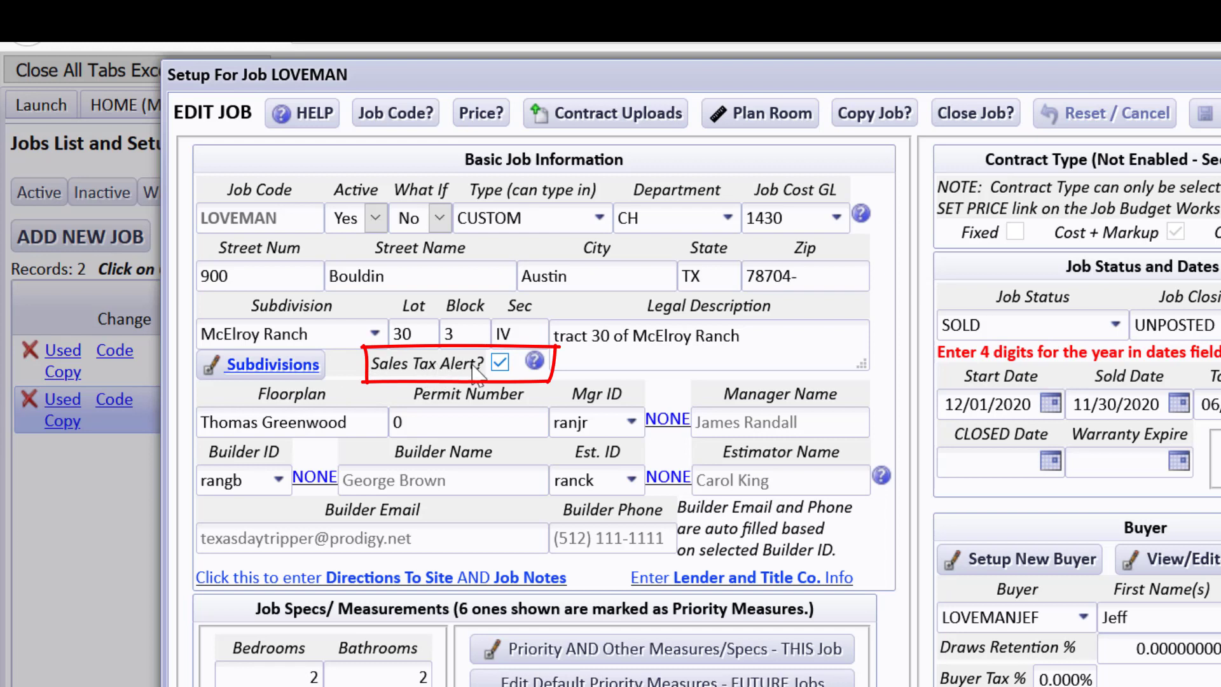
left_click(534, 361)
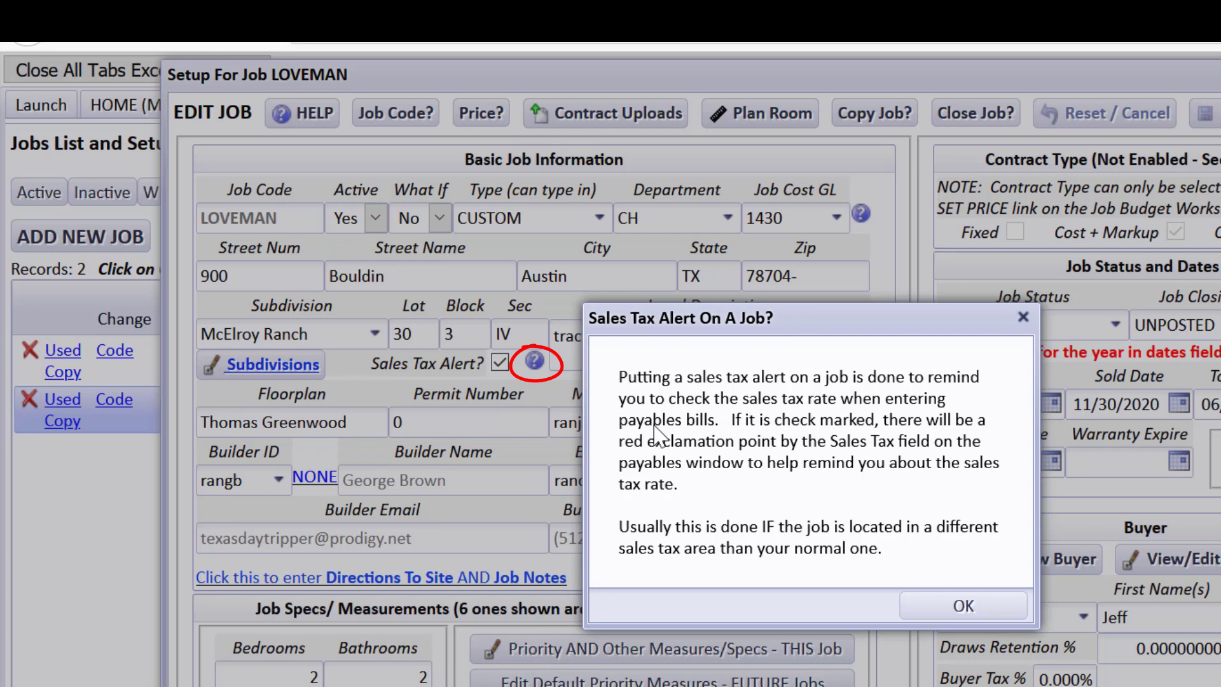
left_click(948, 604)
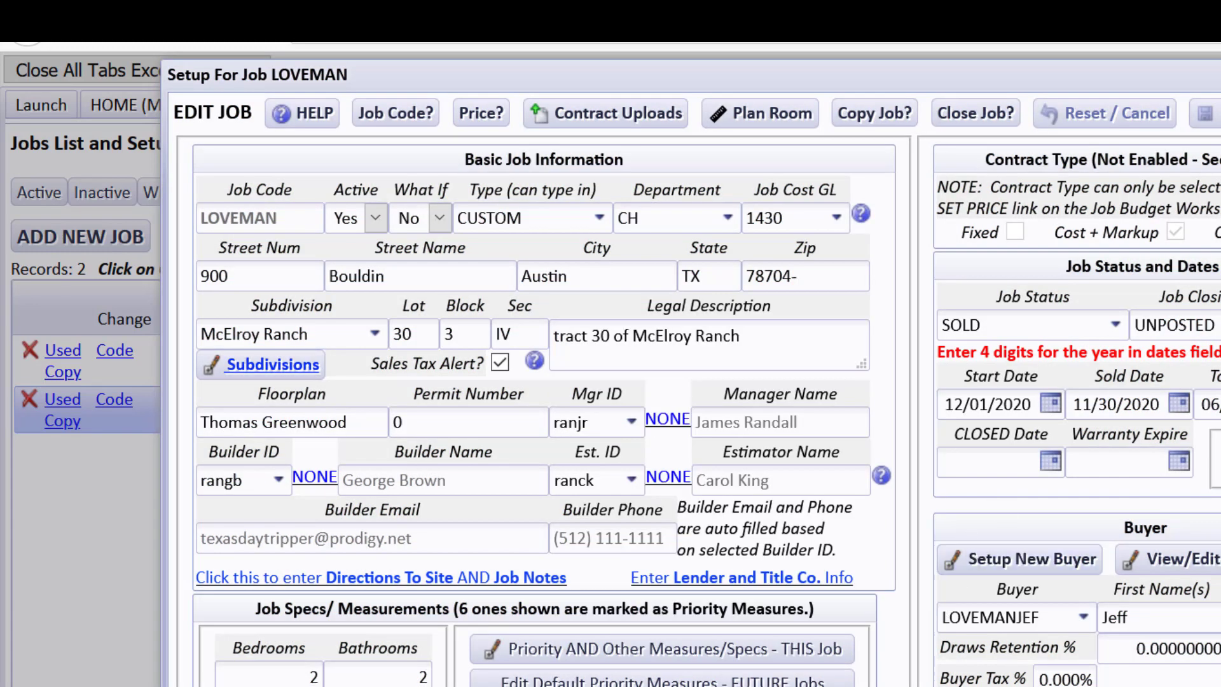
left_click(1218, 113)
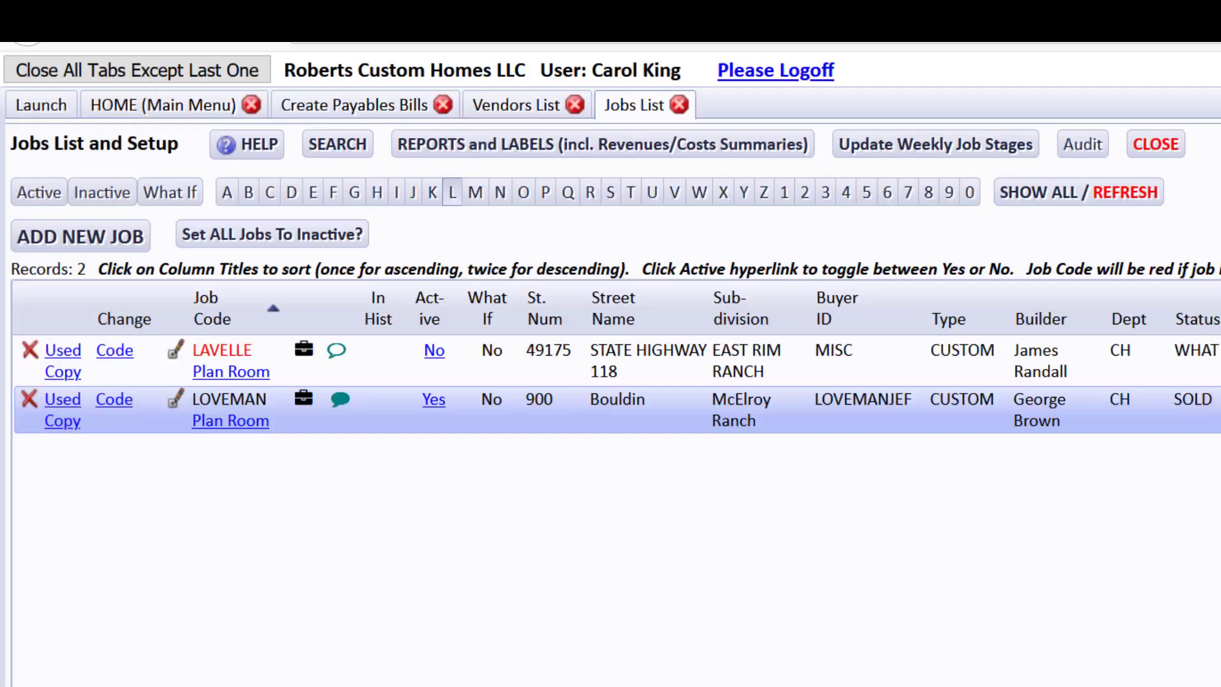
- Return to the payables bills page, select vendor PROBUILD, and start a new job-related bill
left_click(347, 108)
left_click(258, 303)
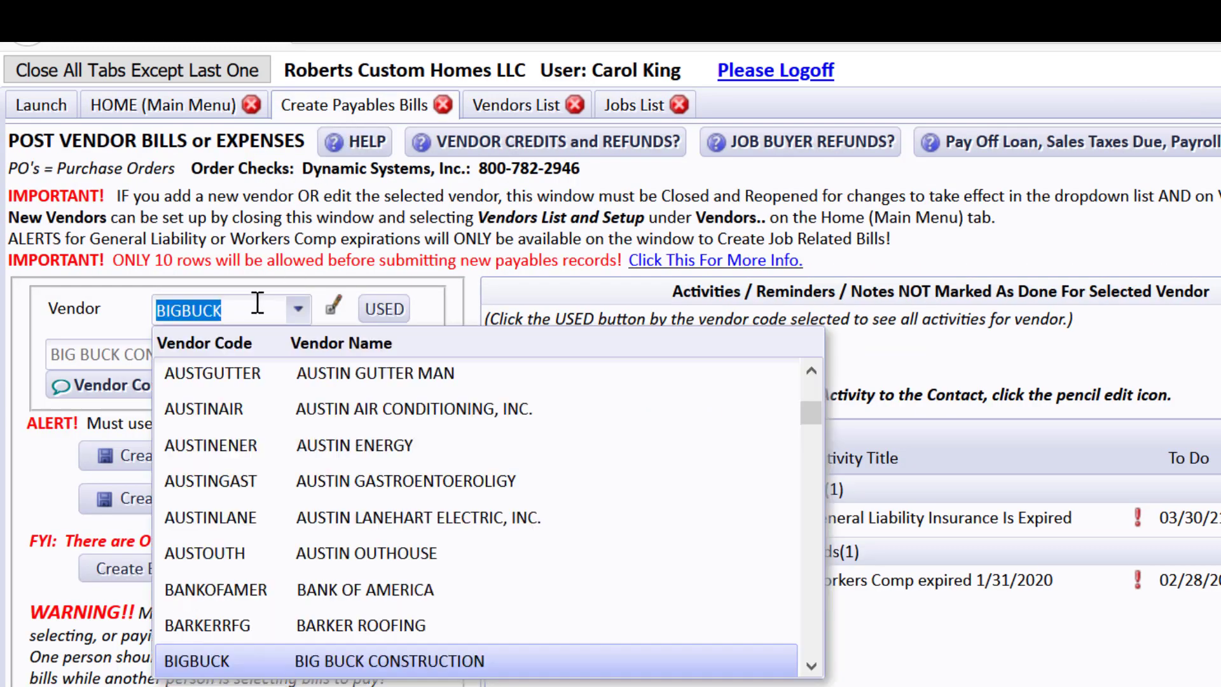
type("pro")
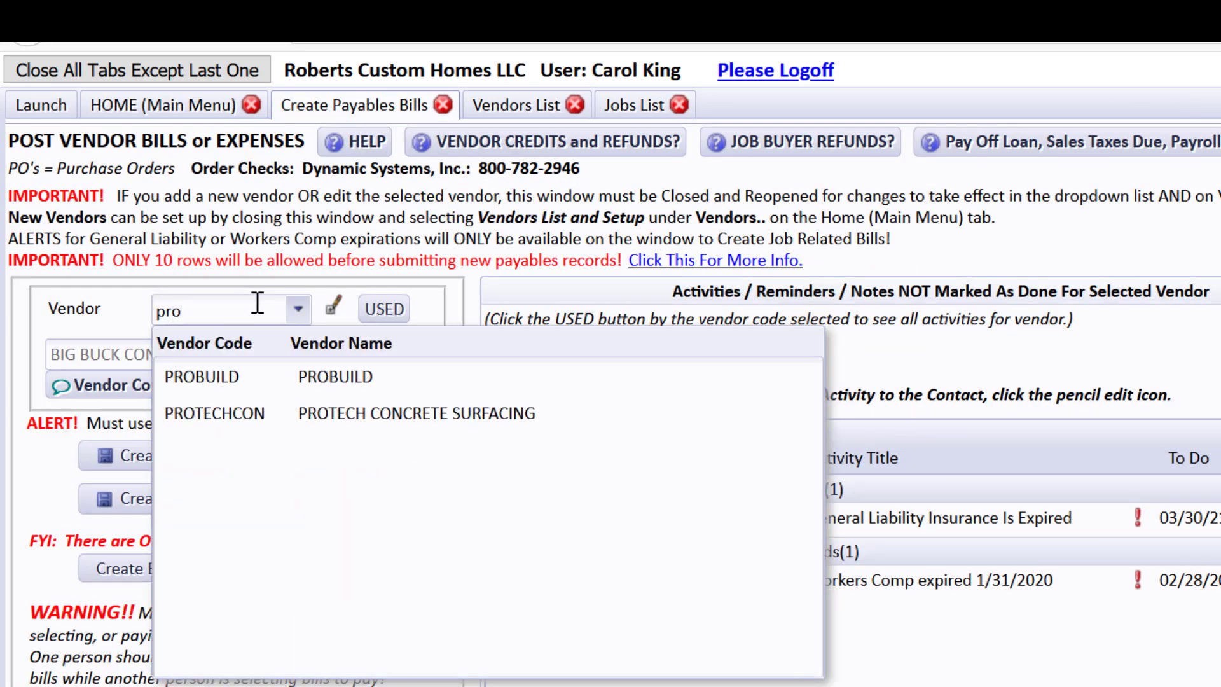
left_click(367, 377)
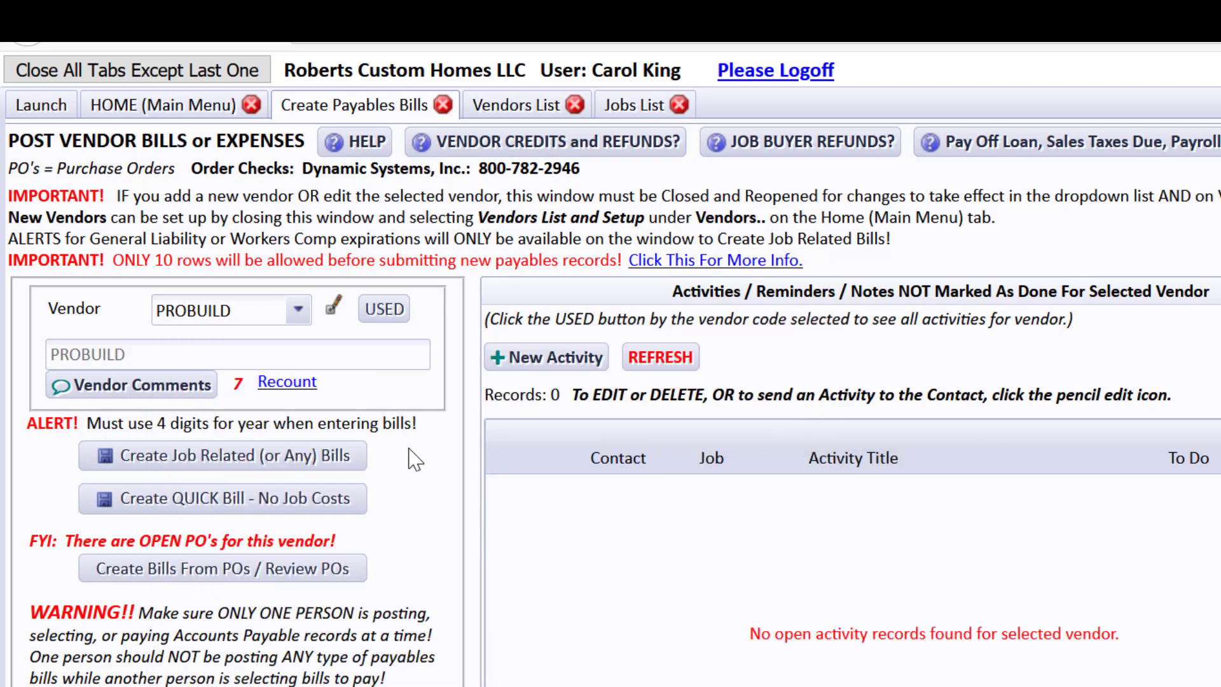
left_click(356, 458)
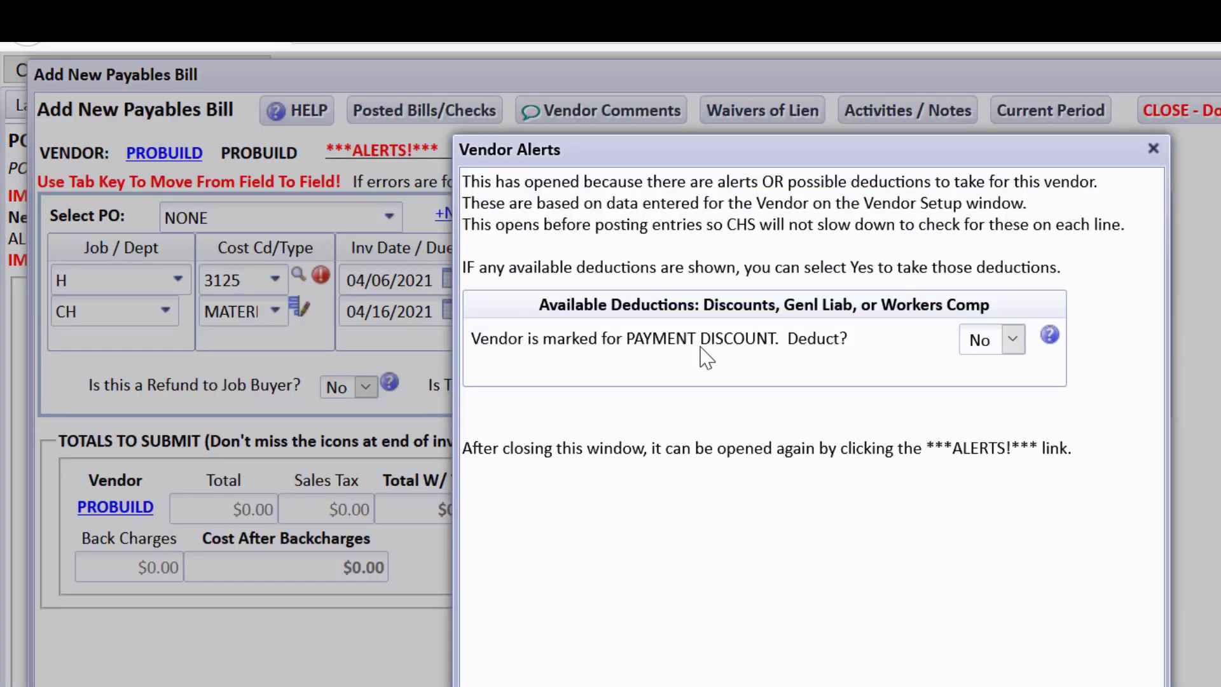
- Choose to deduct the vendor's payment discount and have the discount posted to job costs
left_click(1014, 343)
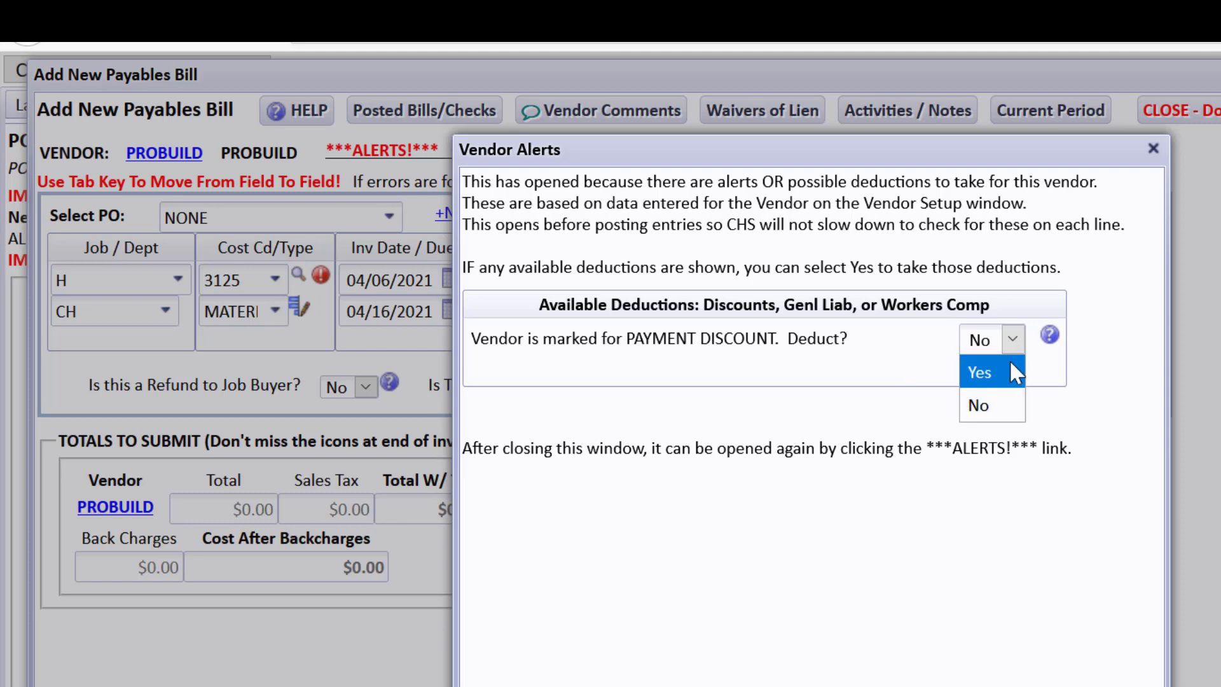
left_click(1008, 361)
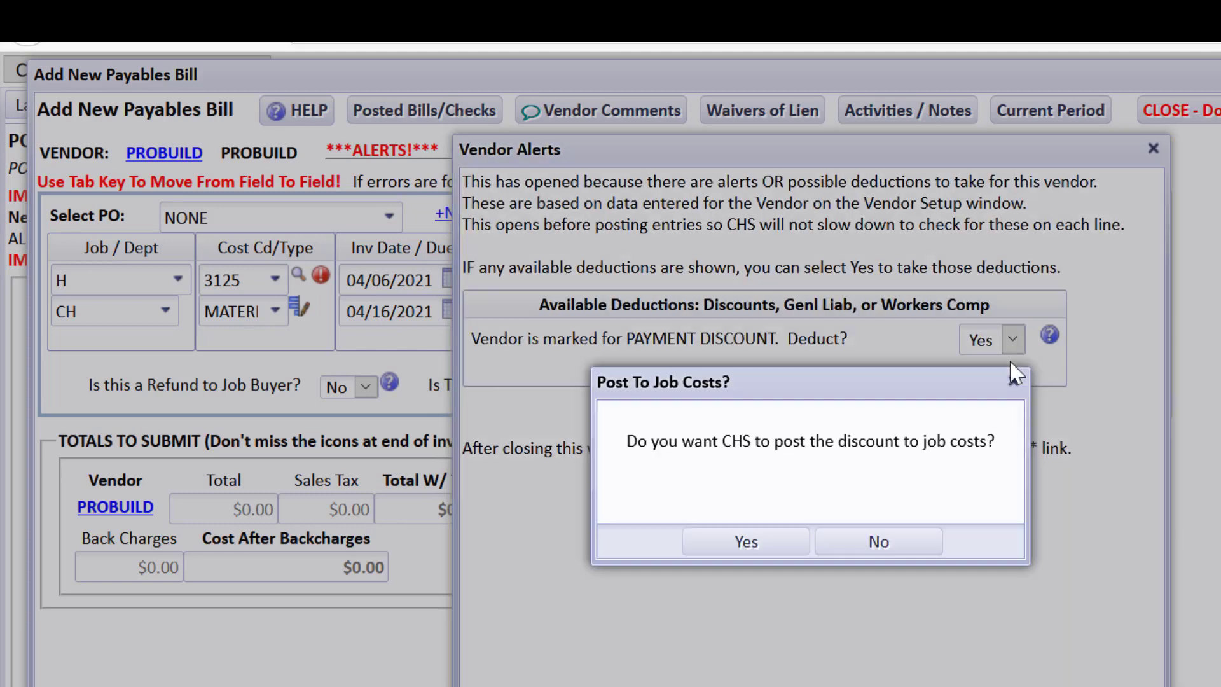
left_click(777, 542)
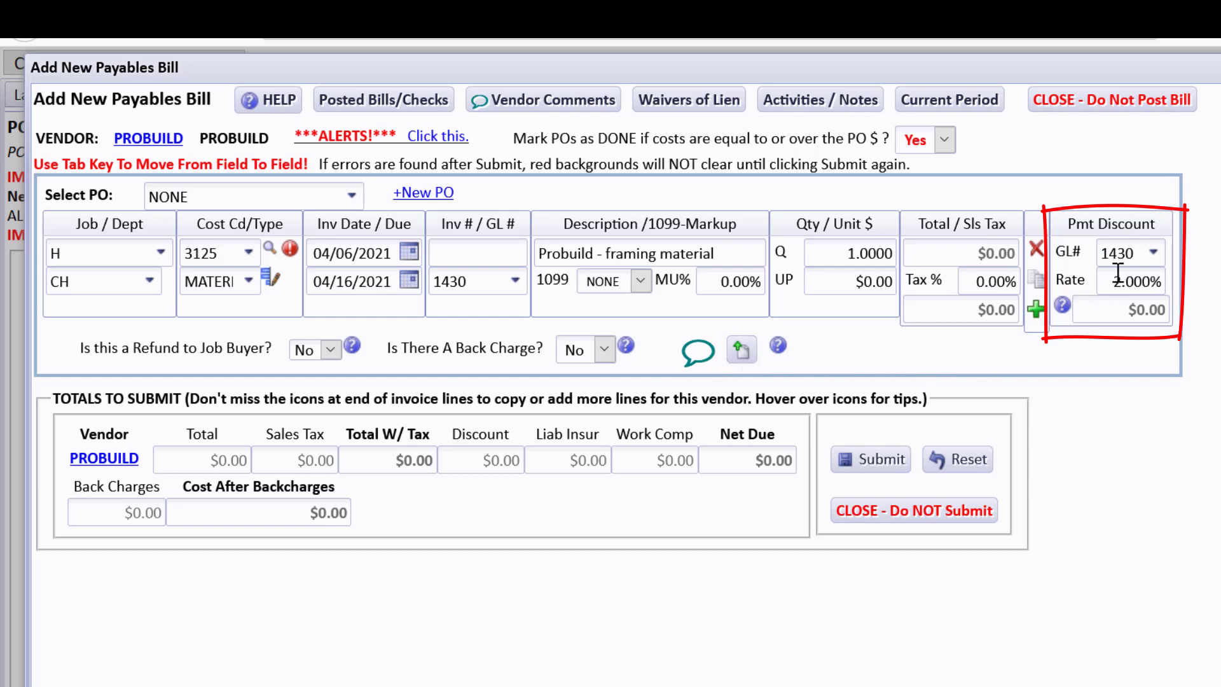
- Set the bill's job to the one whose code starts with LO and read the sales tax alert beside its tax rate
left_click(171, 252)
type("lo")
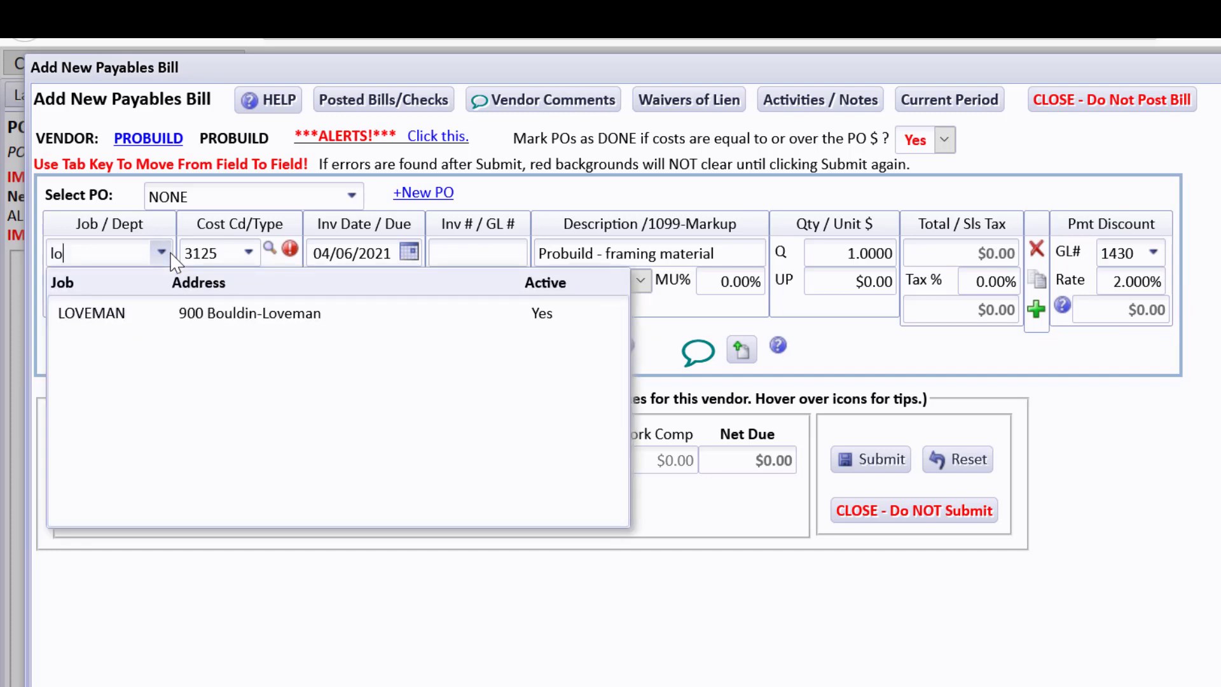
left_click(264, 311)
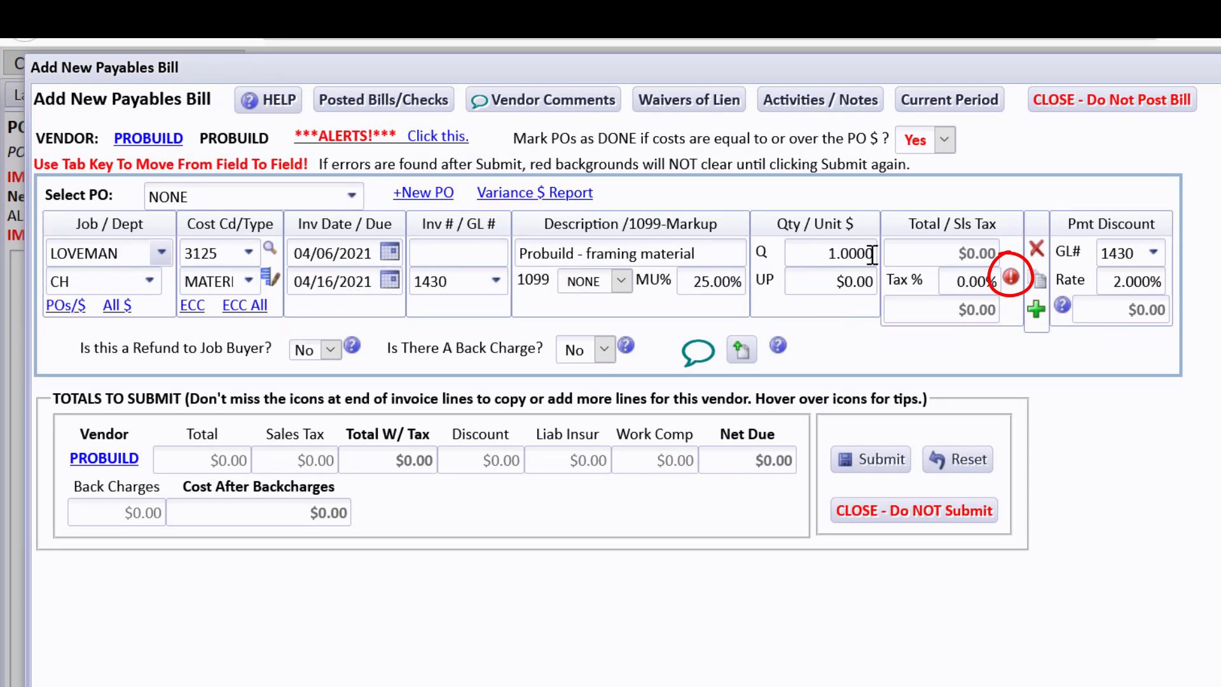
mouse_move(1015, 284)
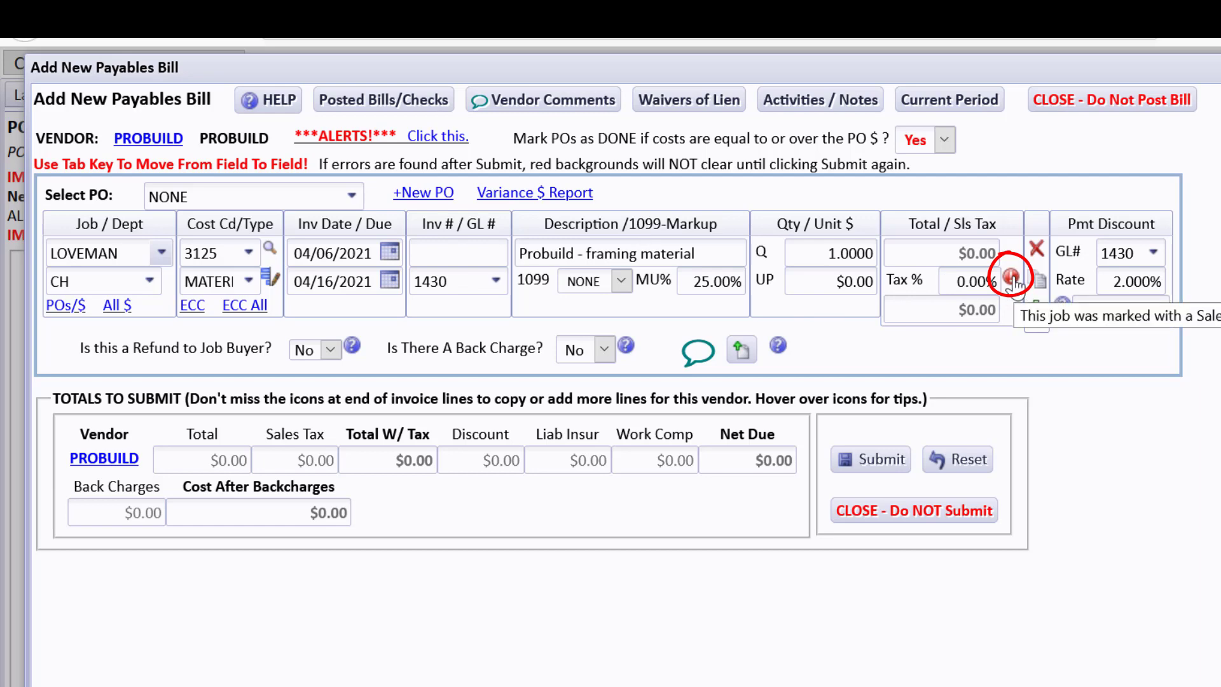
left_click(1011, 278)
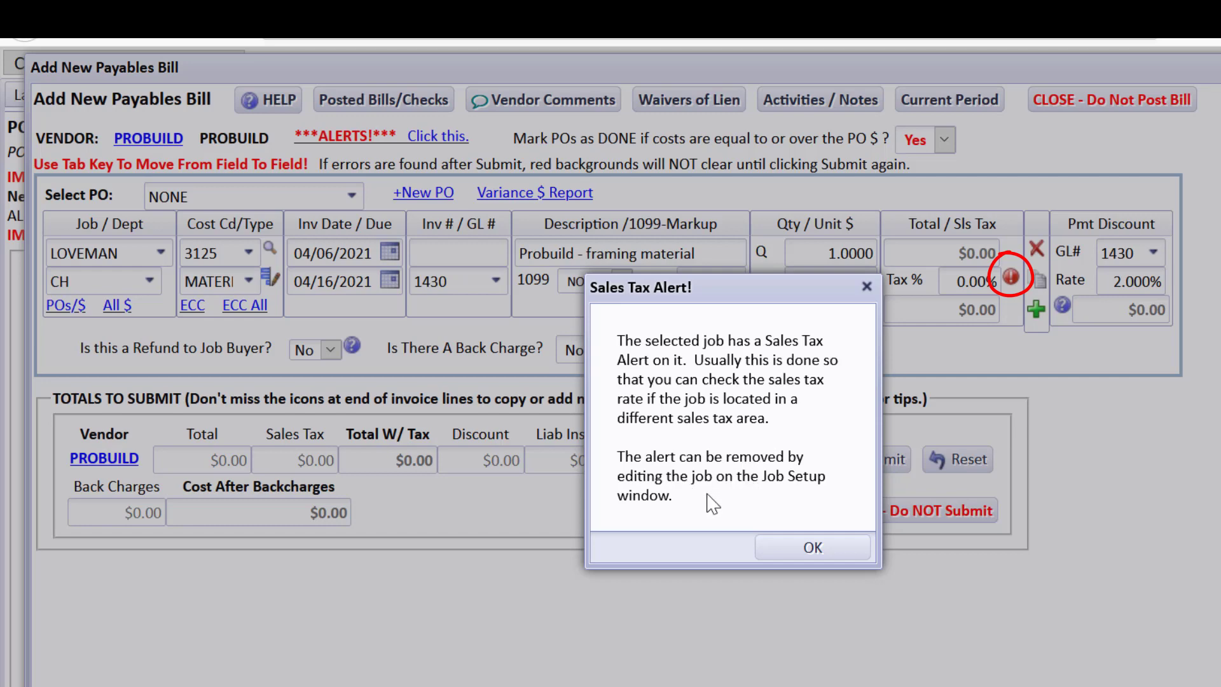
left_click(805, 549)
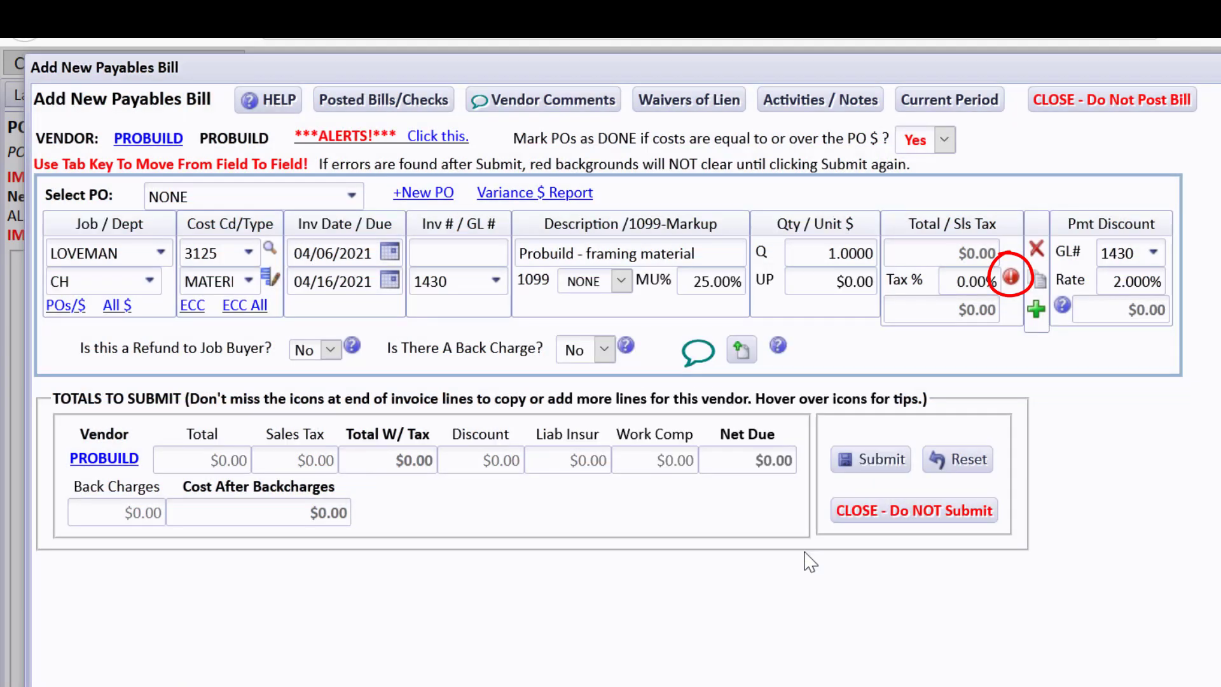
left_click(948, 287)
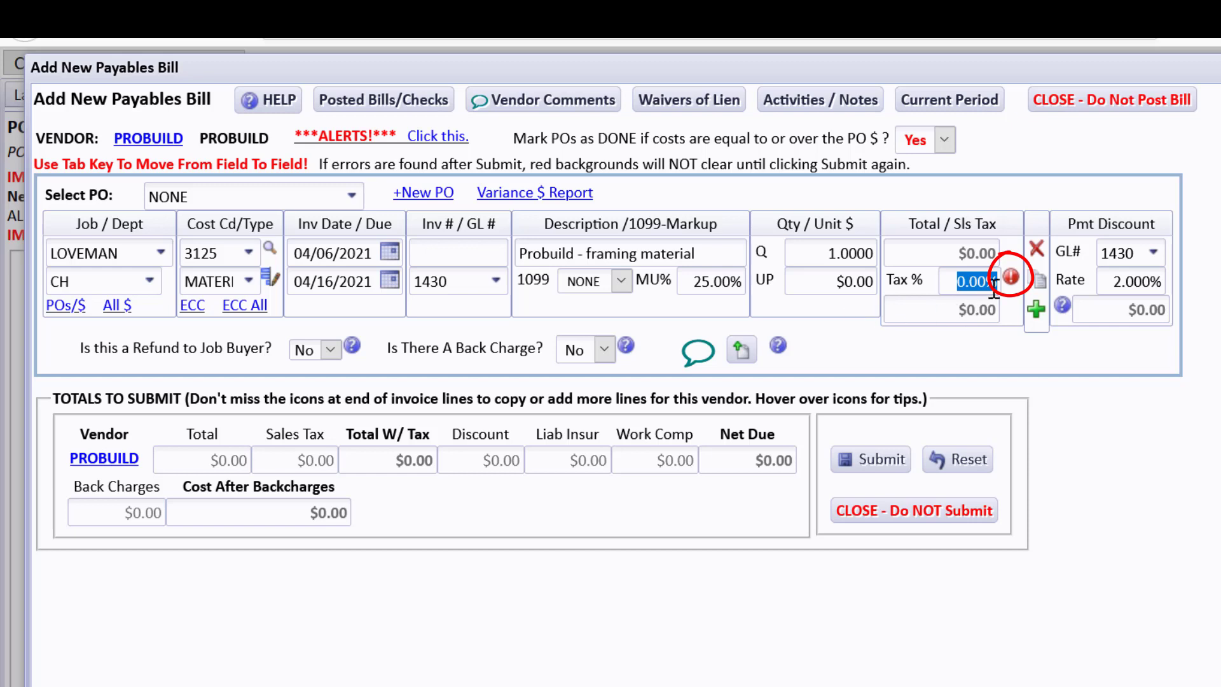
mouse_move(1010, 280)
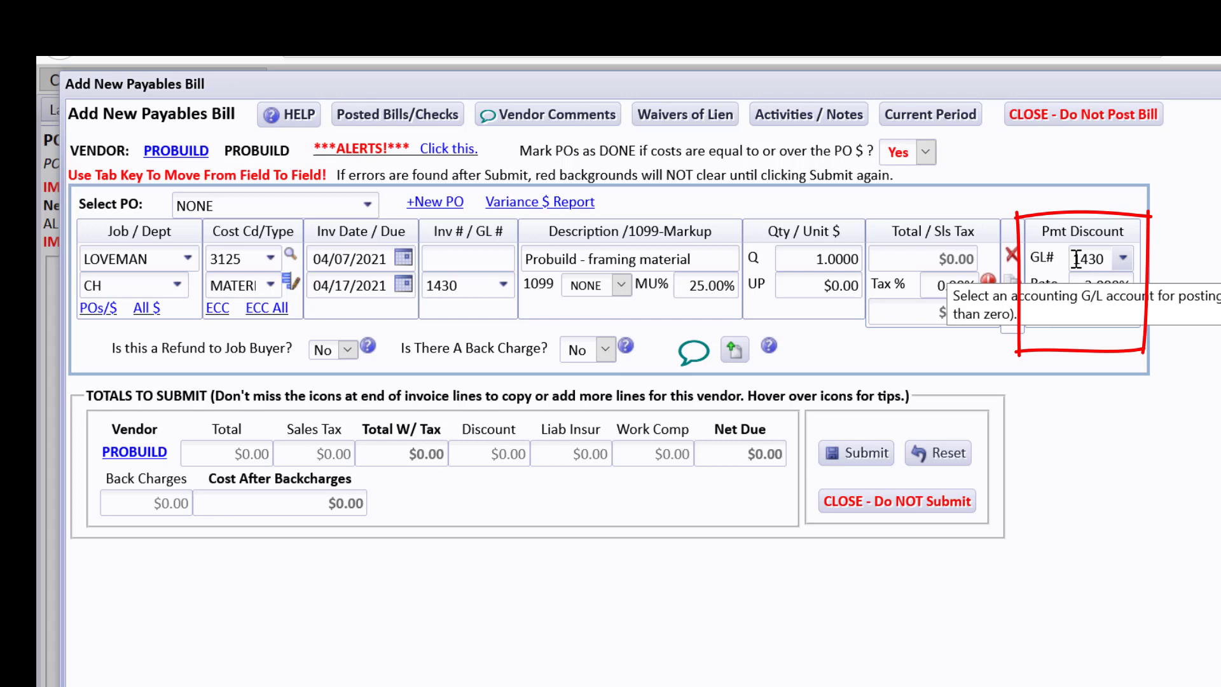
- Switch the bill to job PMBOULDIN and set the payment discount GL account to 3450 Earned Discounts
left_click(188, 259)
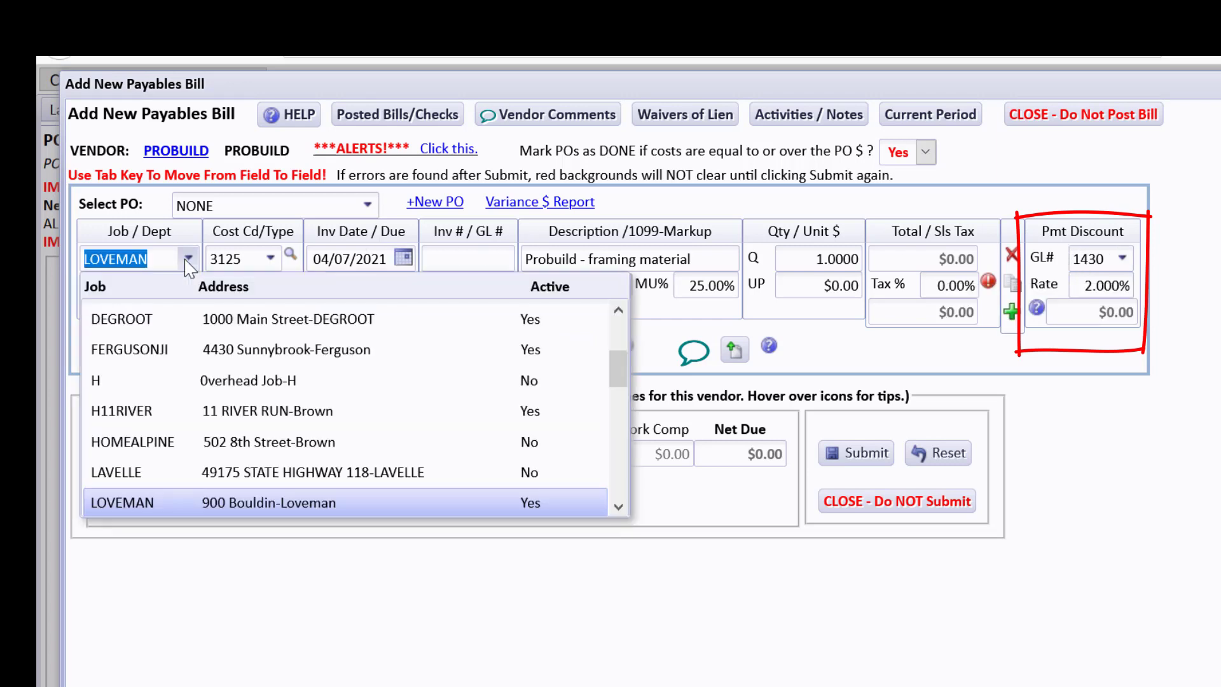
type("pm")
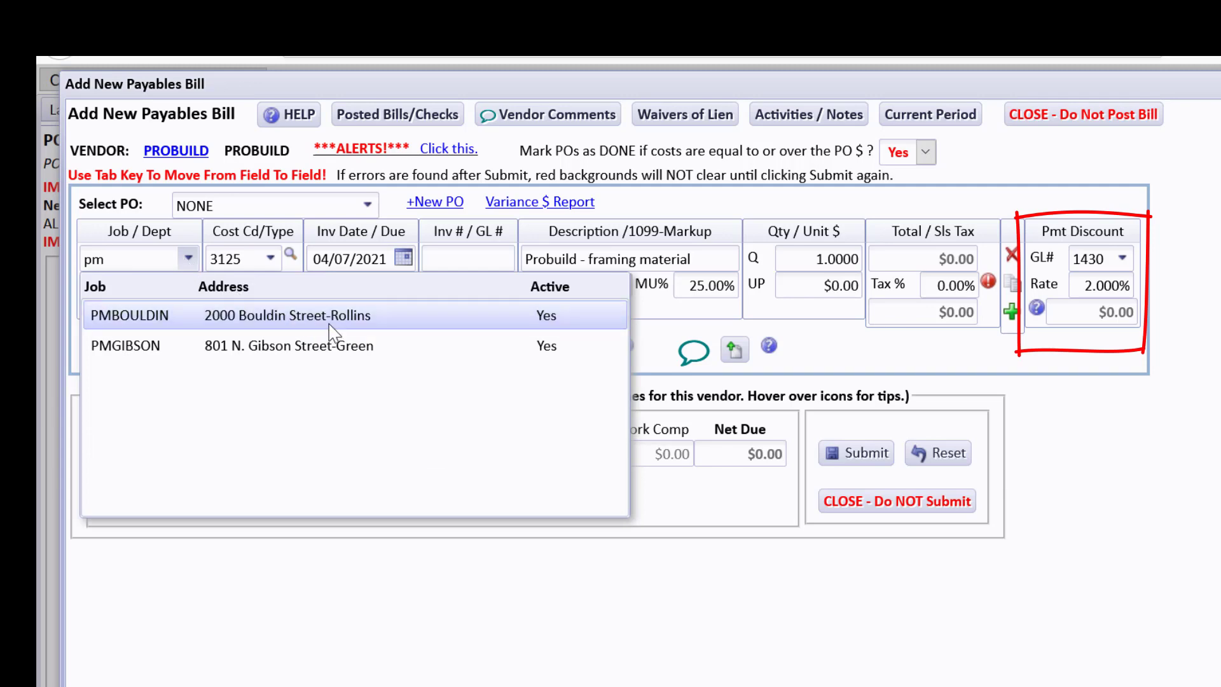
left_click(339, 316)
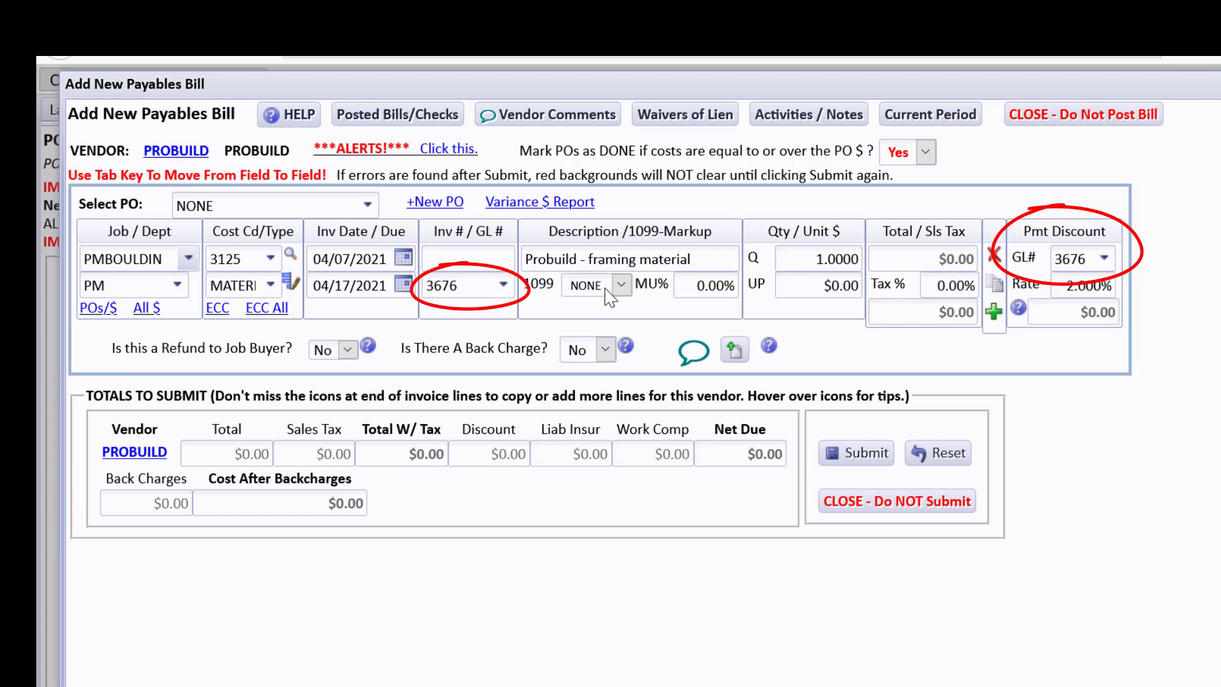
left_click(1080, 257)
type("34")
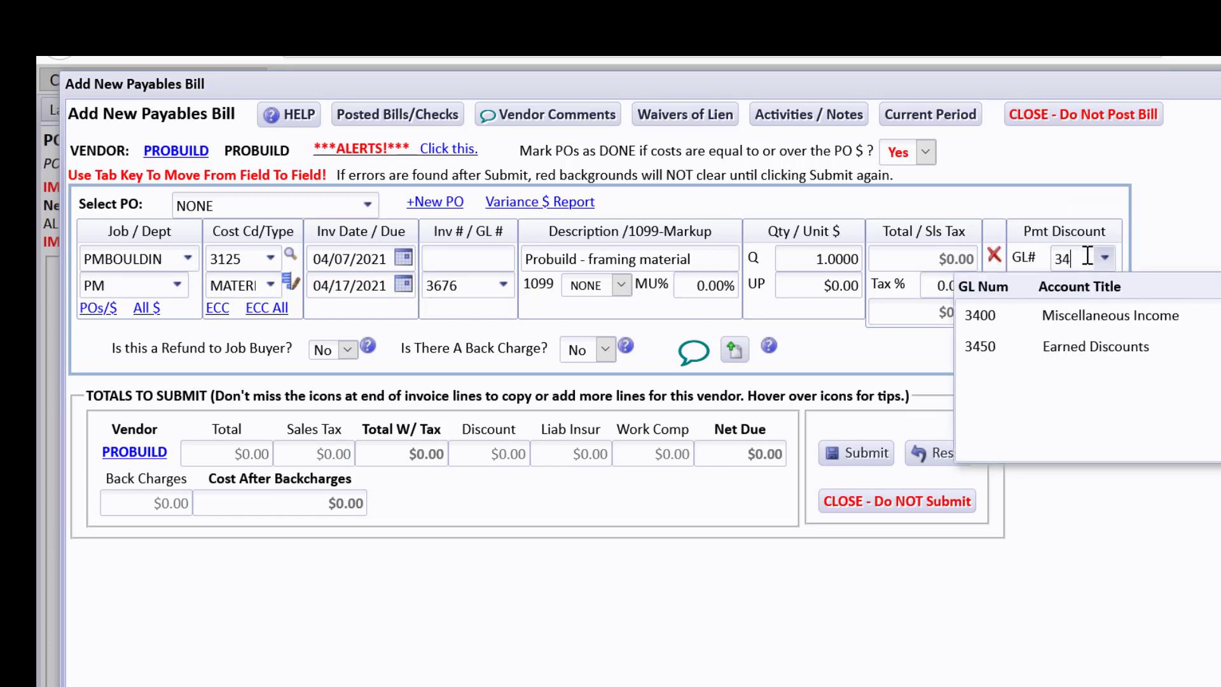
left_click(1110, 346)
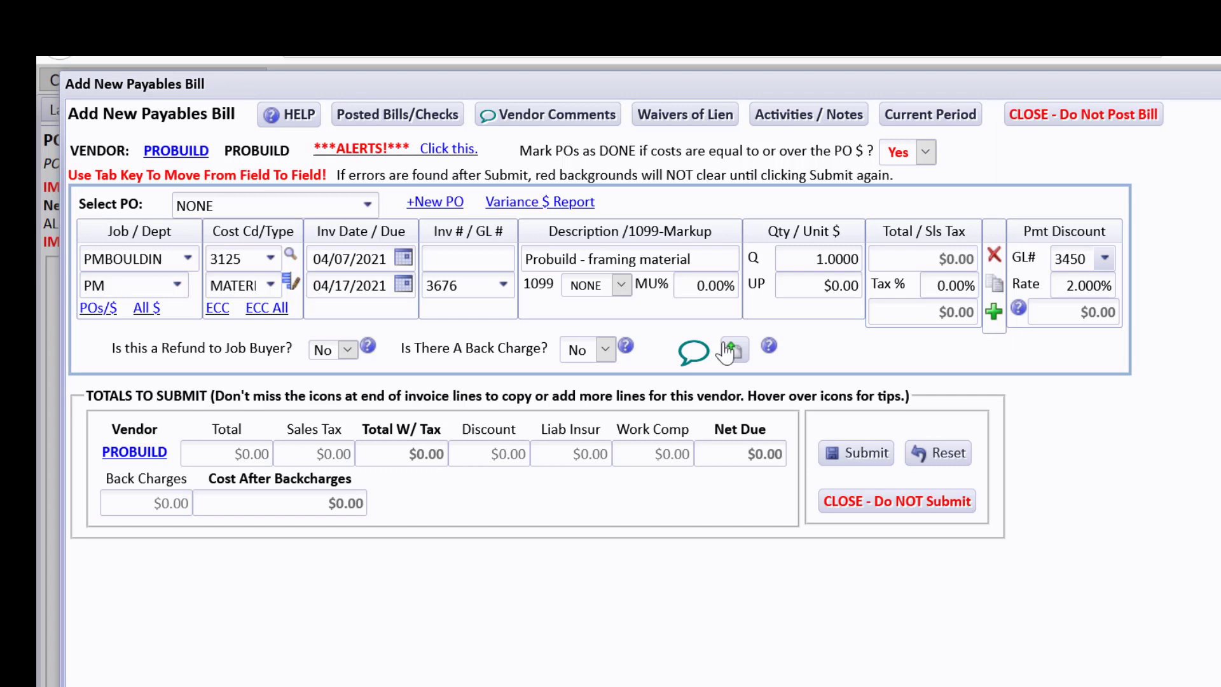
- Switch the bill to the remodel job whose code starts with SUB and examine its GL account choices
left_click(188, 258)
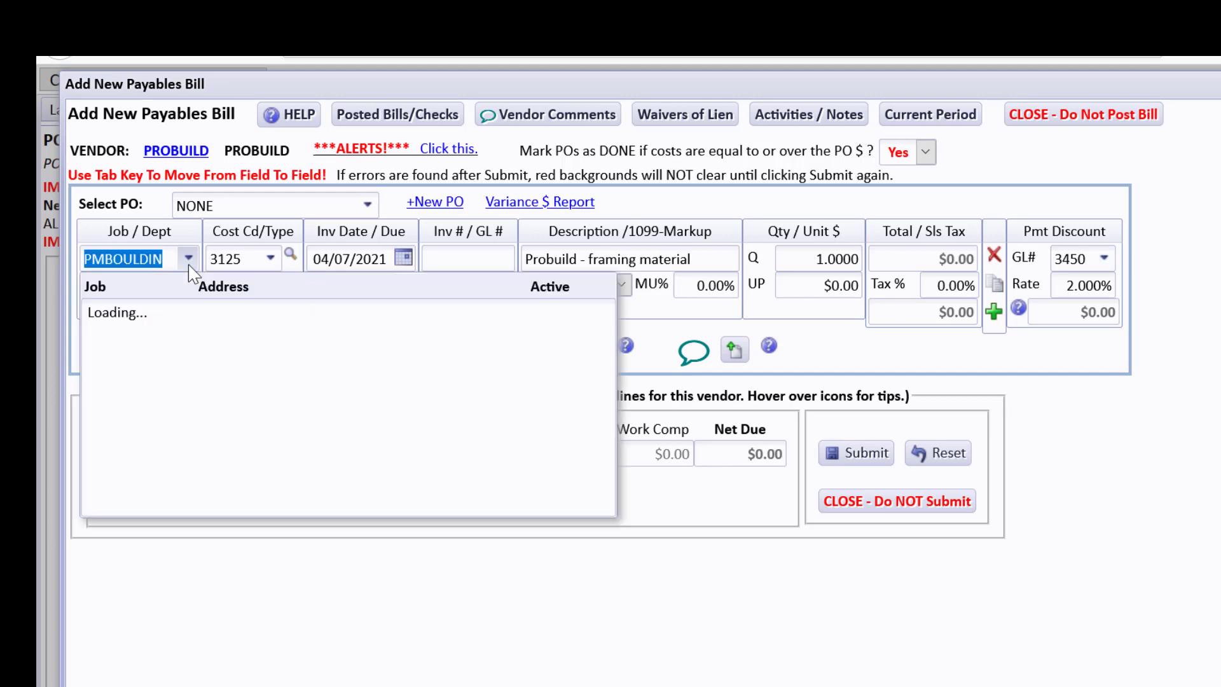
type("sub")
key("Tab")
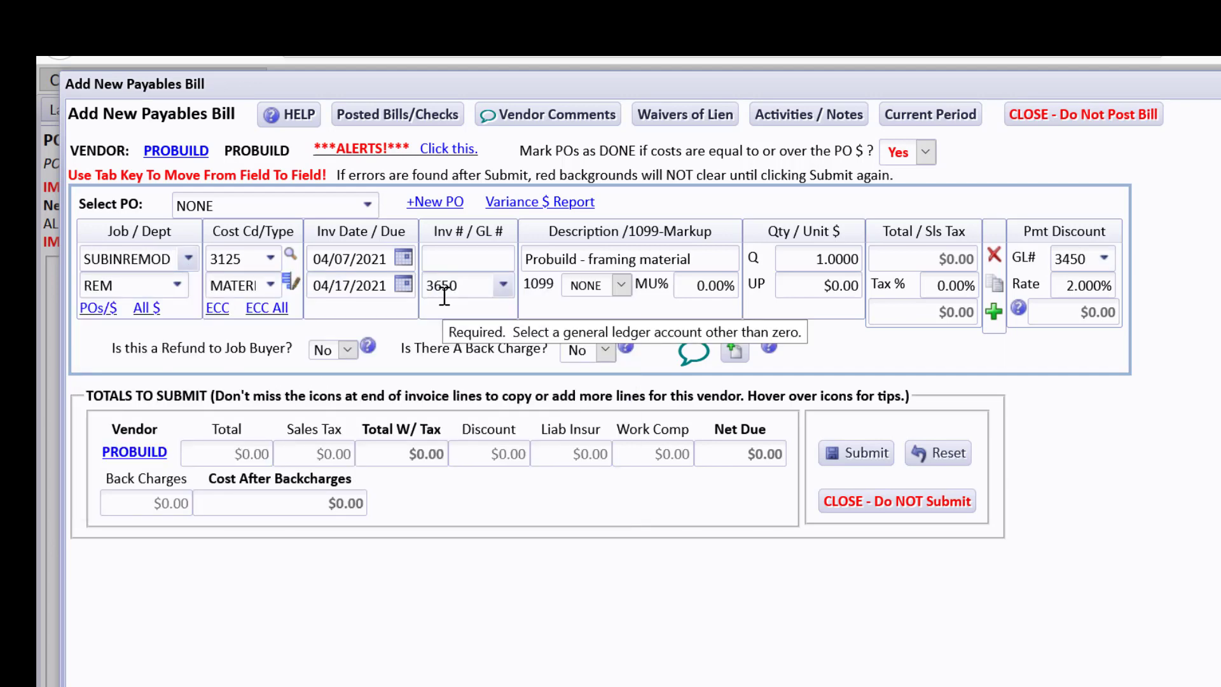
left_click(444, 288)
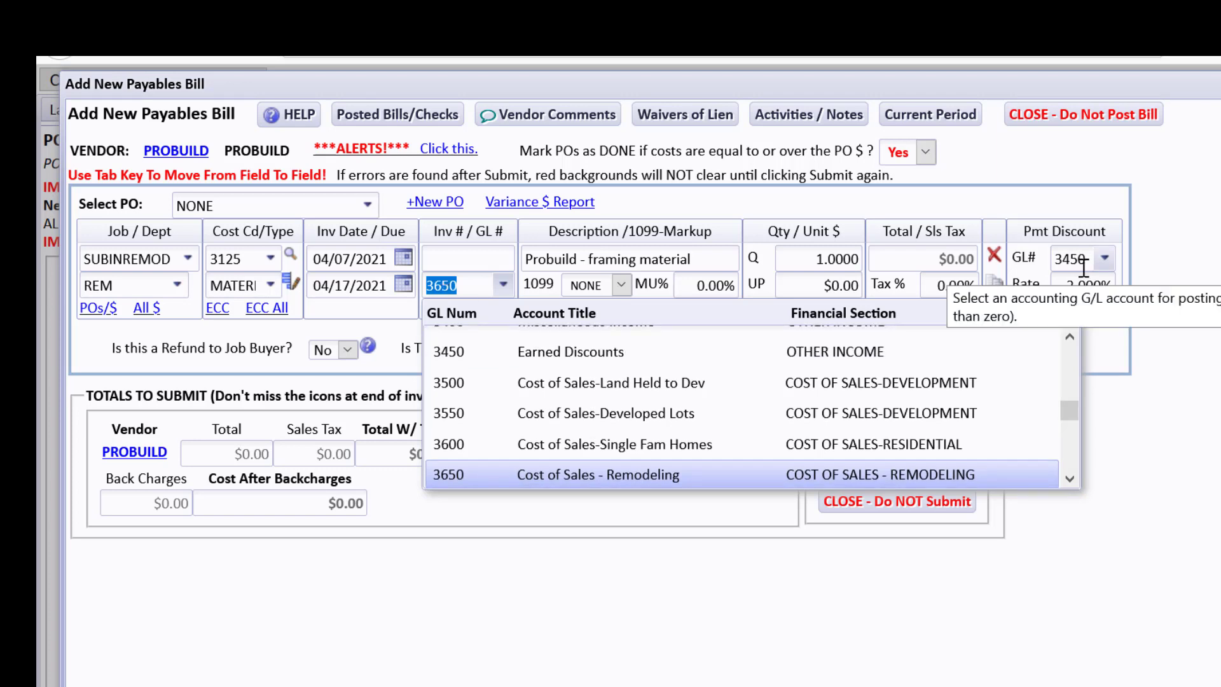
left_click(1165, 376)
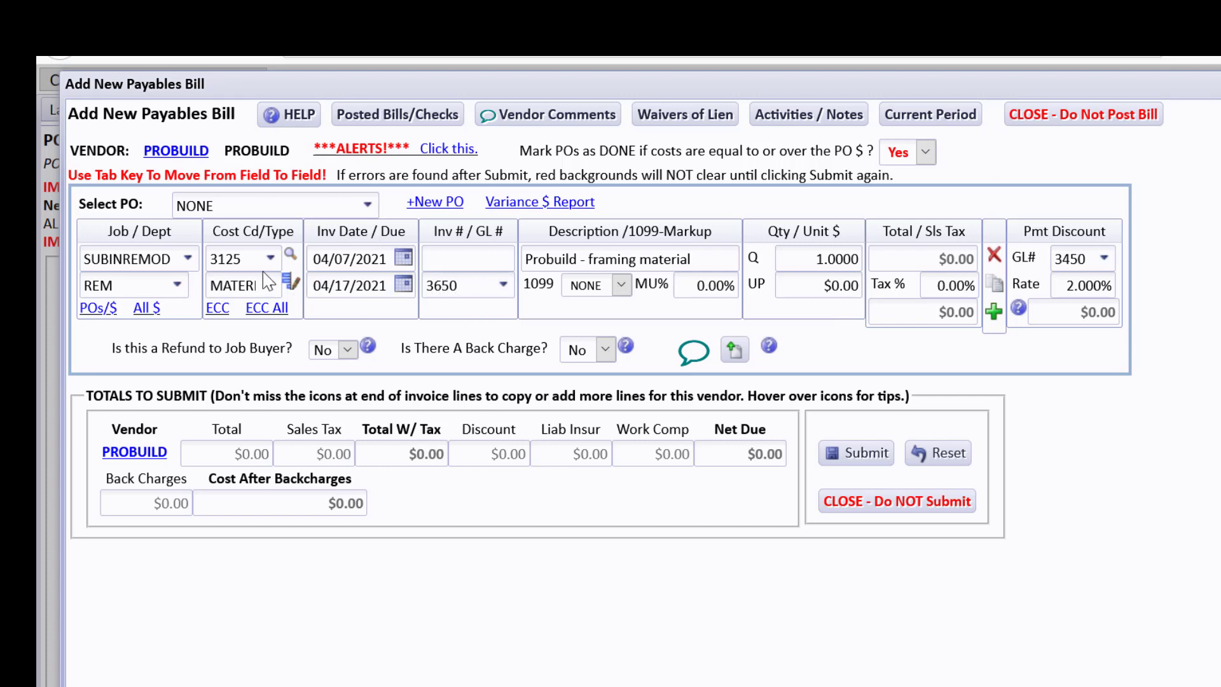
- Set the bill's job back to the active job whose code starts with LO
left_click(194, 262)
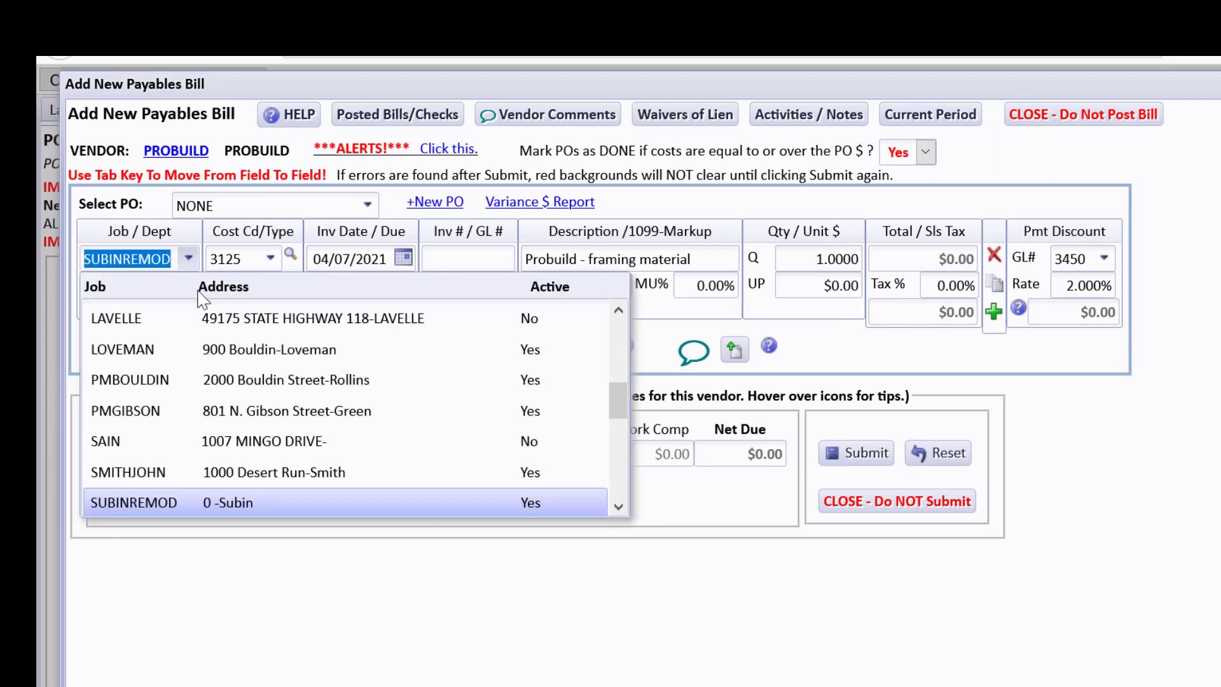
left_click(213, 356)
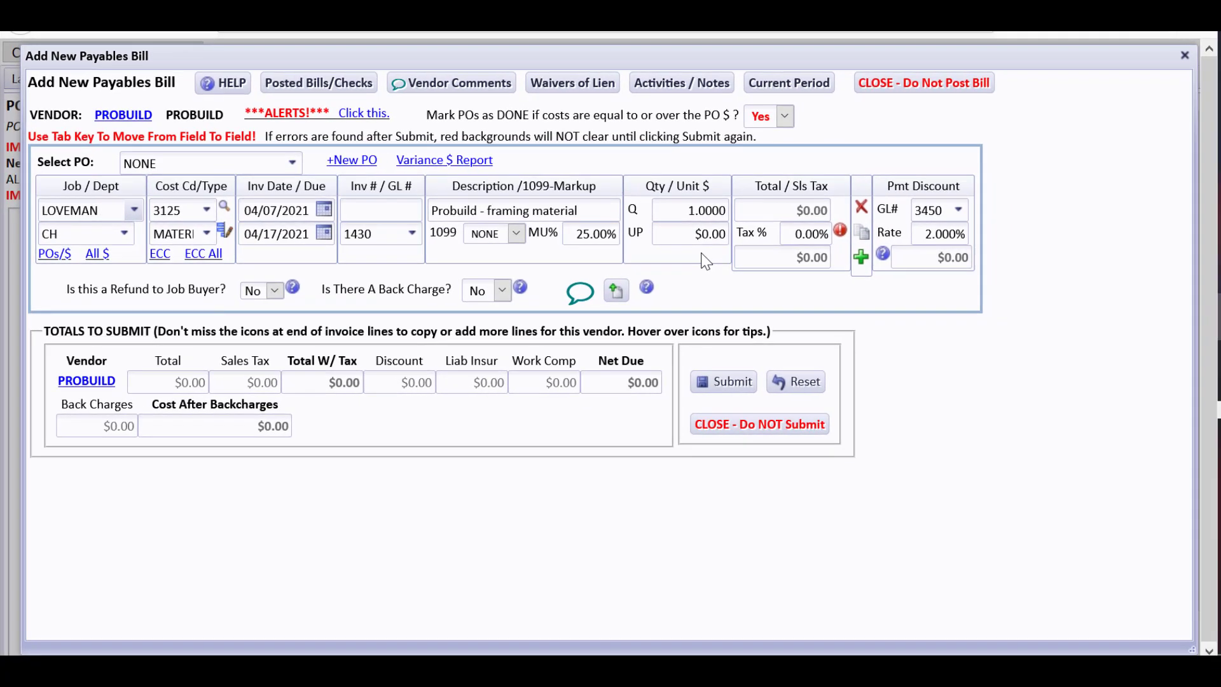
- Open the help document for Fields On The Post Payable Bills Window - Part 1 in Adobe Acrobat DC
left_click(233, 84)
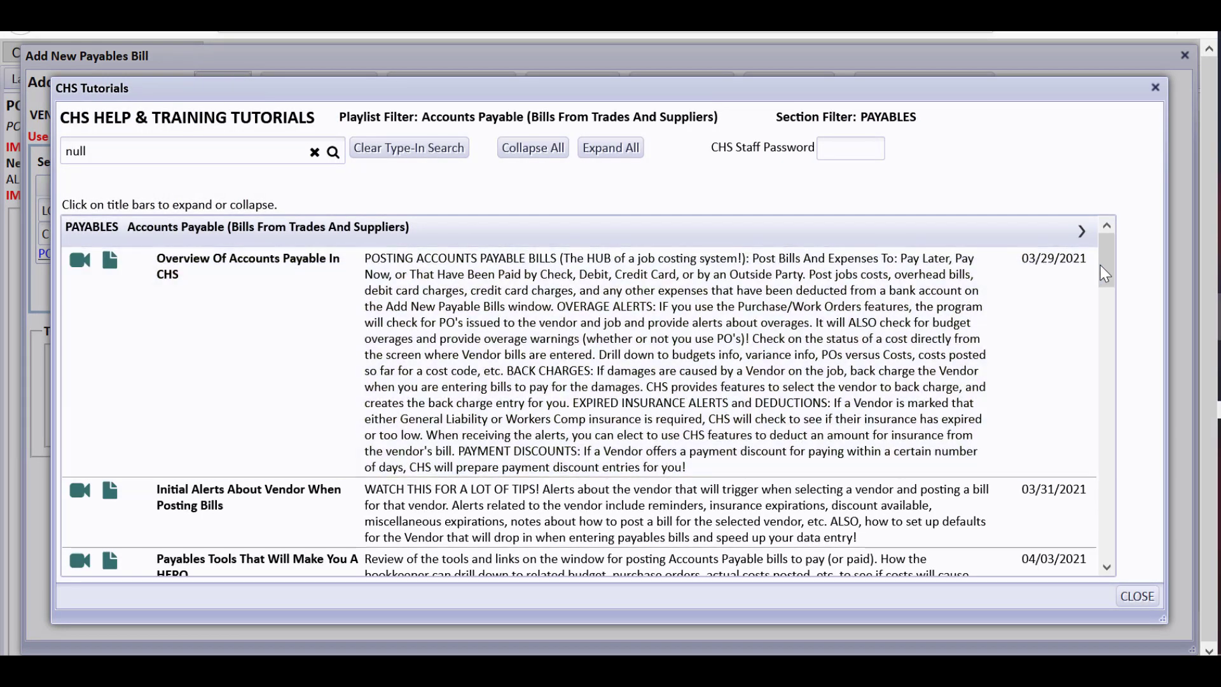
left_click_drag(1100, 265, 1103, 304)
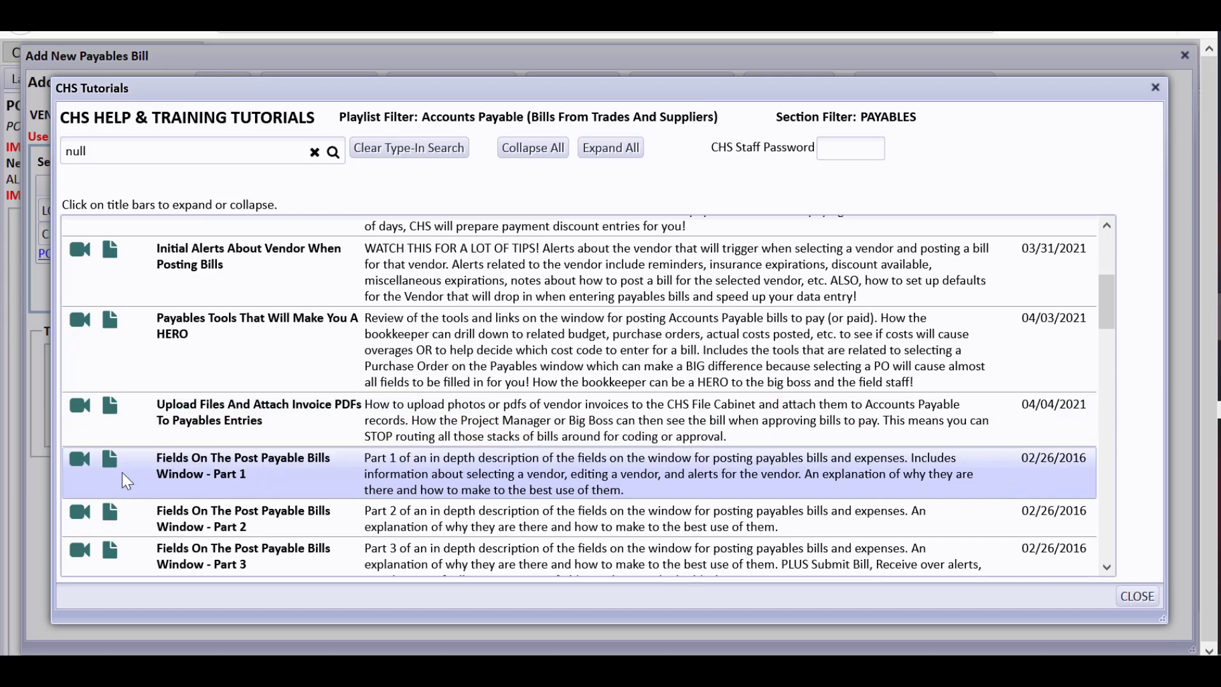
left_click(108, 463)
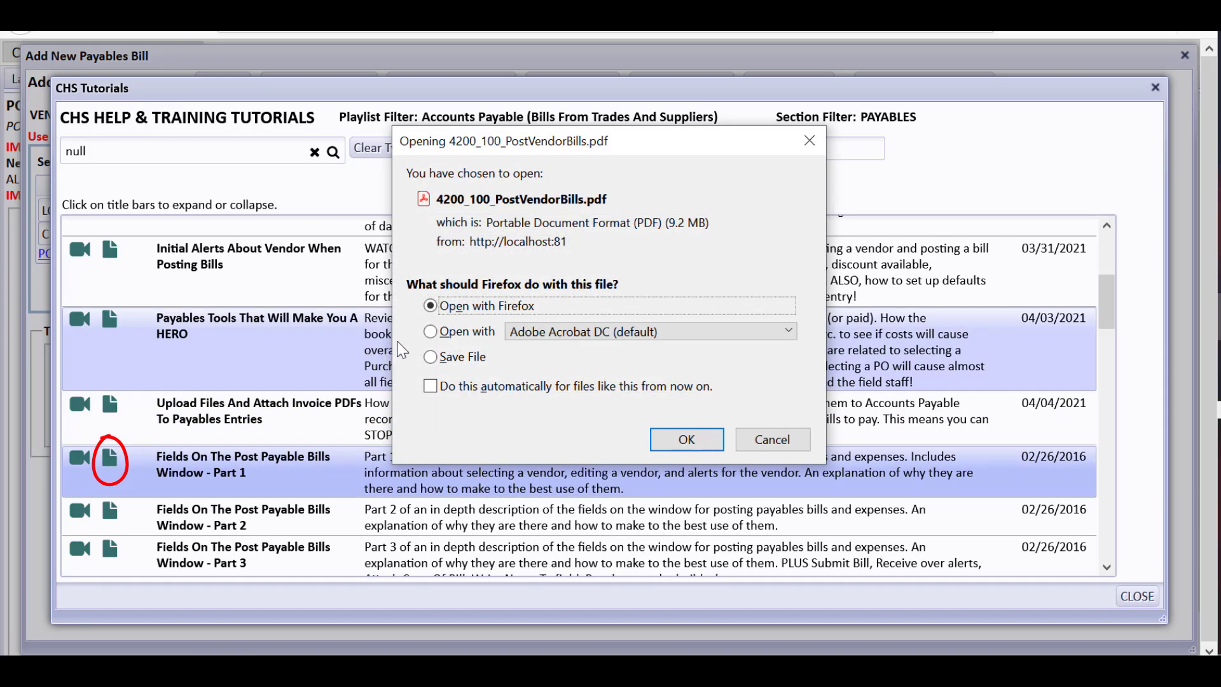
left_click(430, 332)
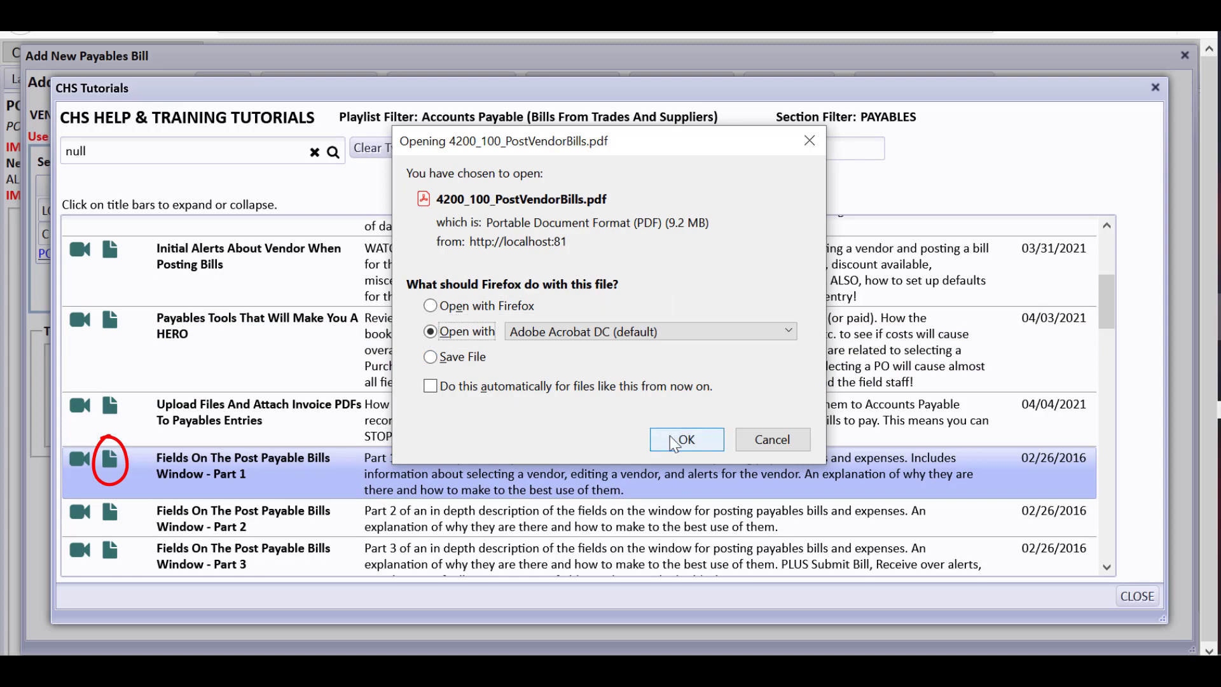
left_click(672, 439)
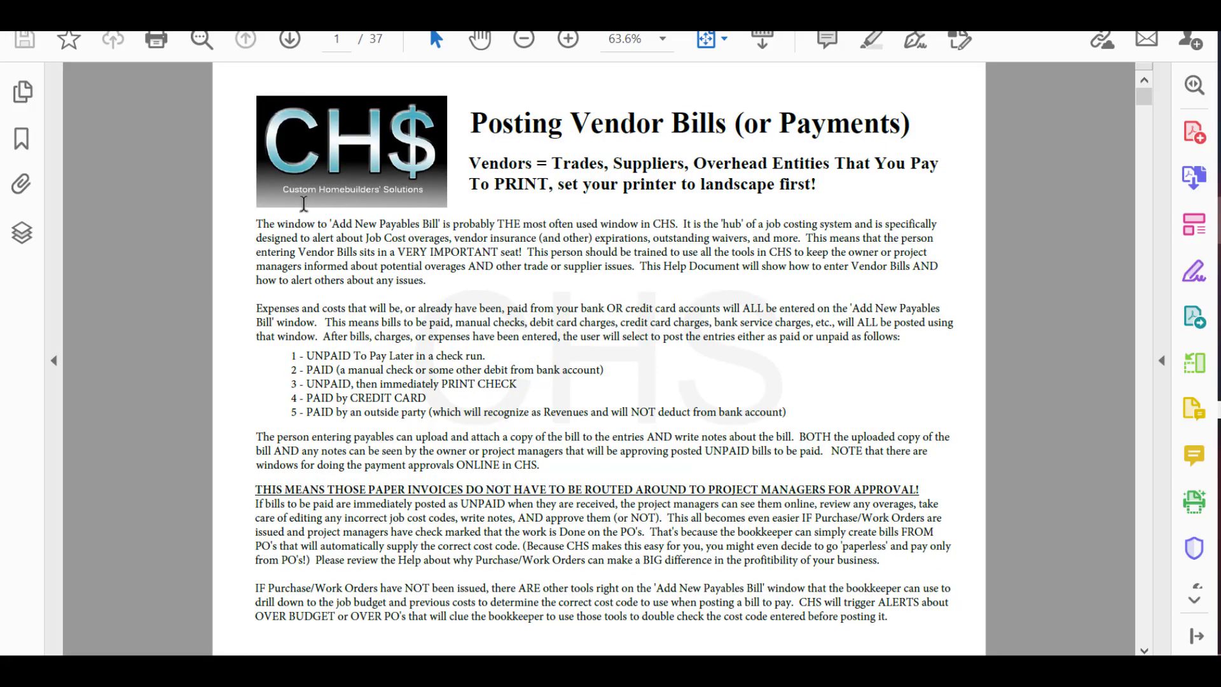
- Page through the Posting Vendor Bills help document past the data entry fields section and close the tutorials list
left_click(288, 40)
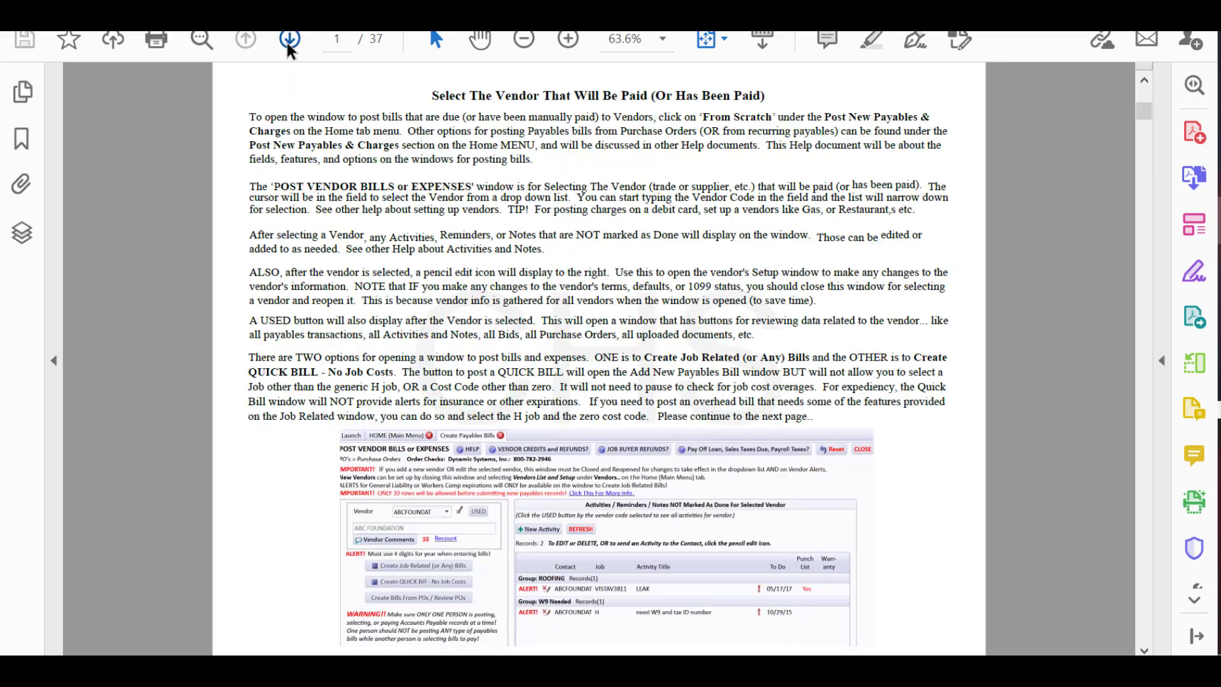
left_click(288, 41)
left_click(287, 42)
left_click(287, 42)
left_click(288, 42)
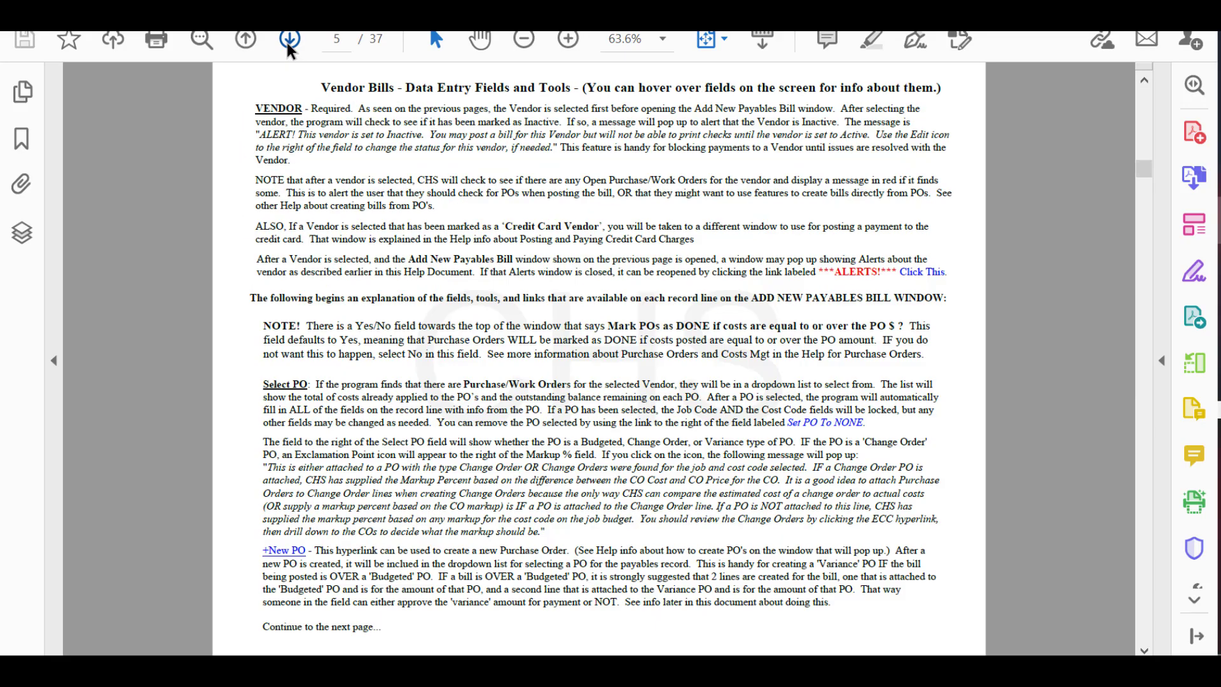
left_click(287, 42)
left_click(287, 41)
left_click(287, 42)
left_click(287, 42)
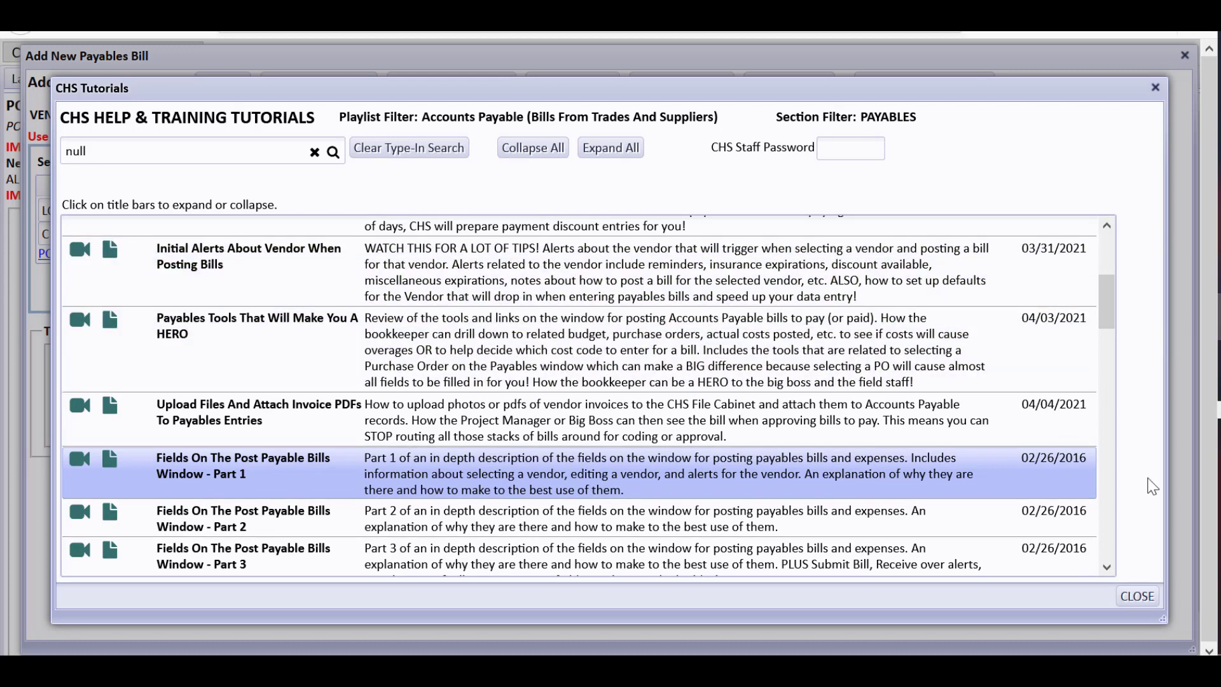
left_click(1137, 596)
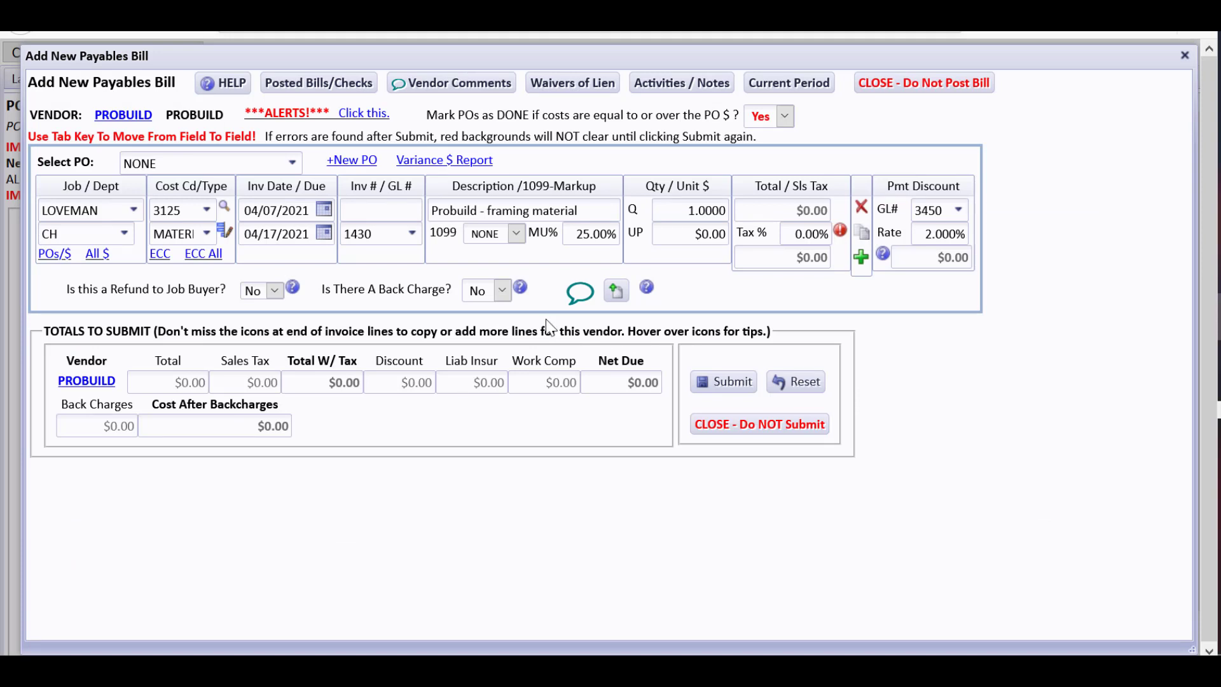
- Set the bill's job to VISTAV3812, and switch it to the site job whose code starts with Sub
left_click(112, 207)
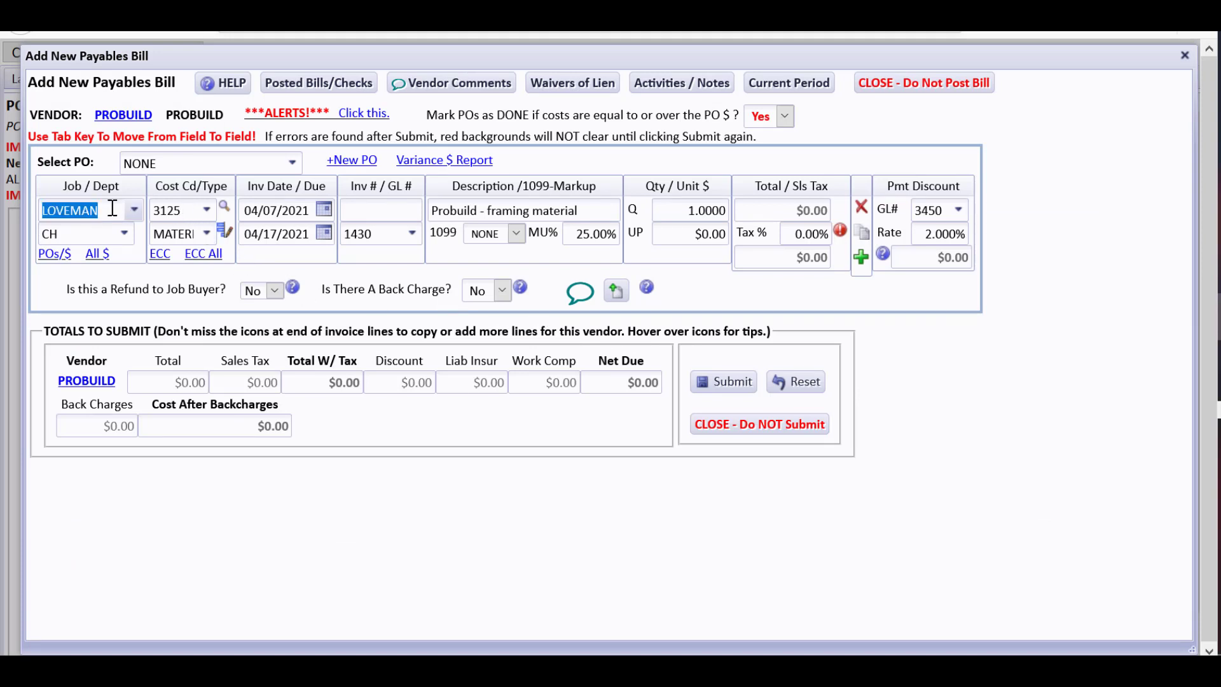
type("fe")
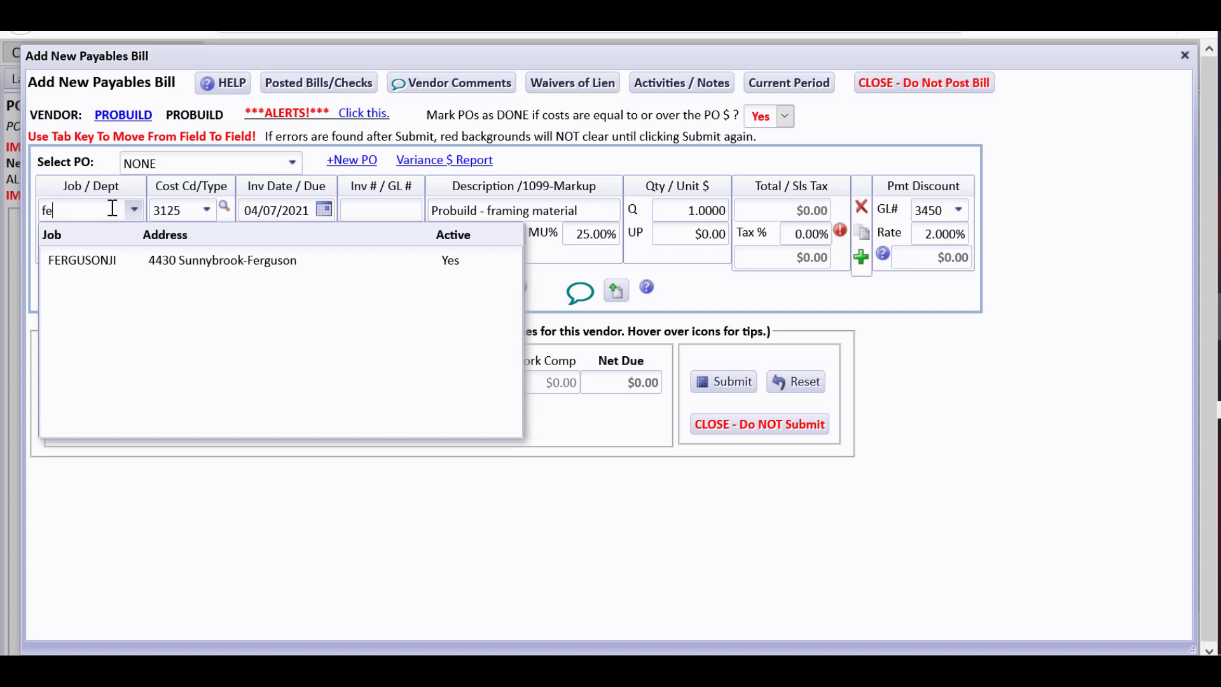
key("BackSpace")
key("BackSpace")
type("v")
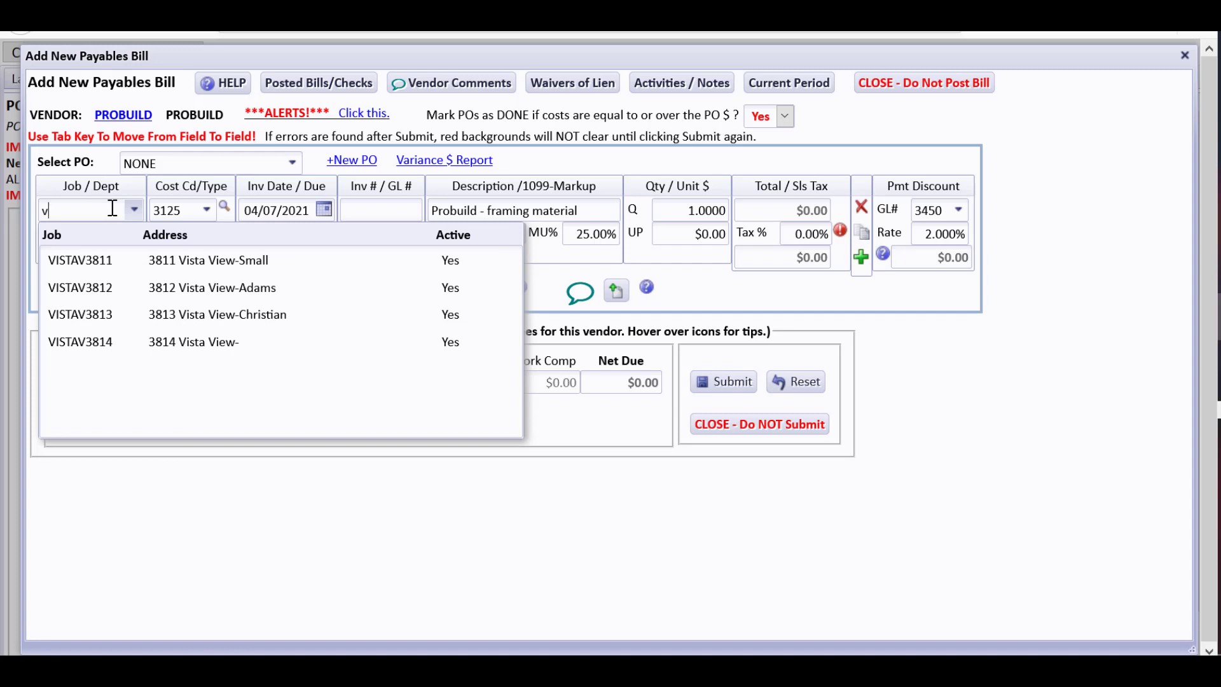
key("Down")
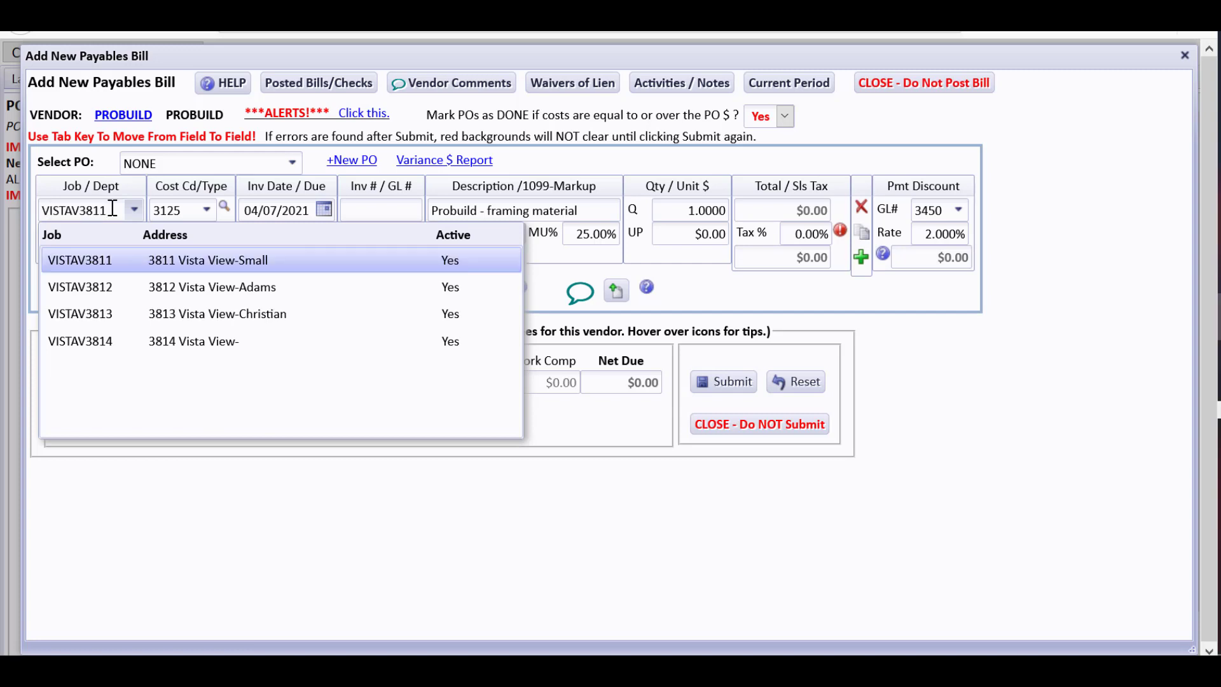
key("Down")
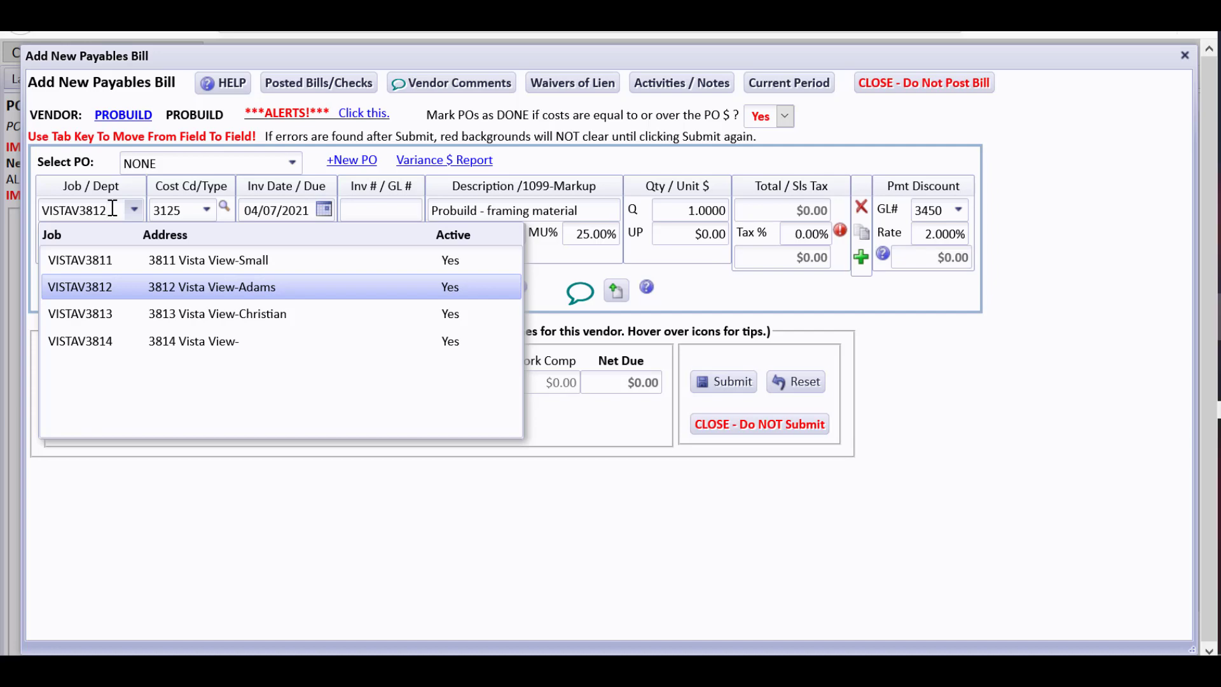
key("Return")
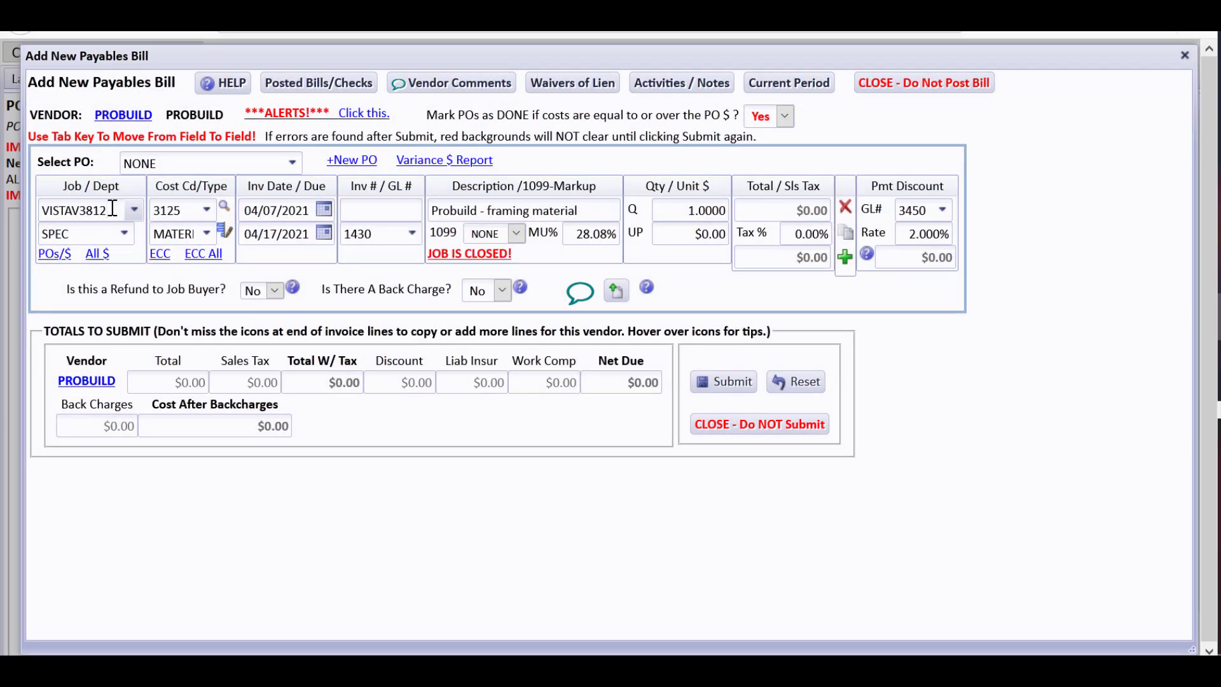
left_click(134, 210)
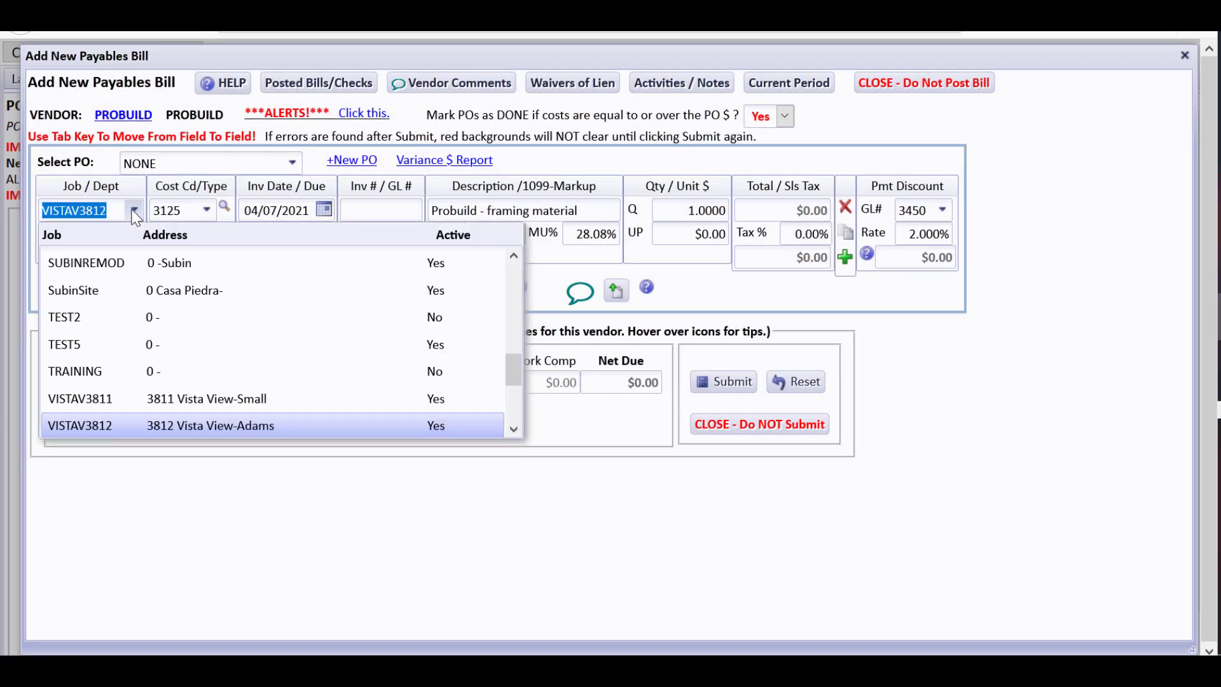
left_click(184, 297)
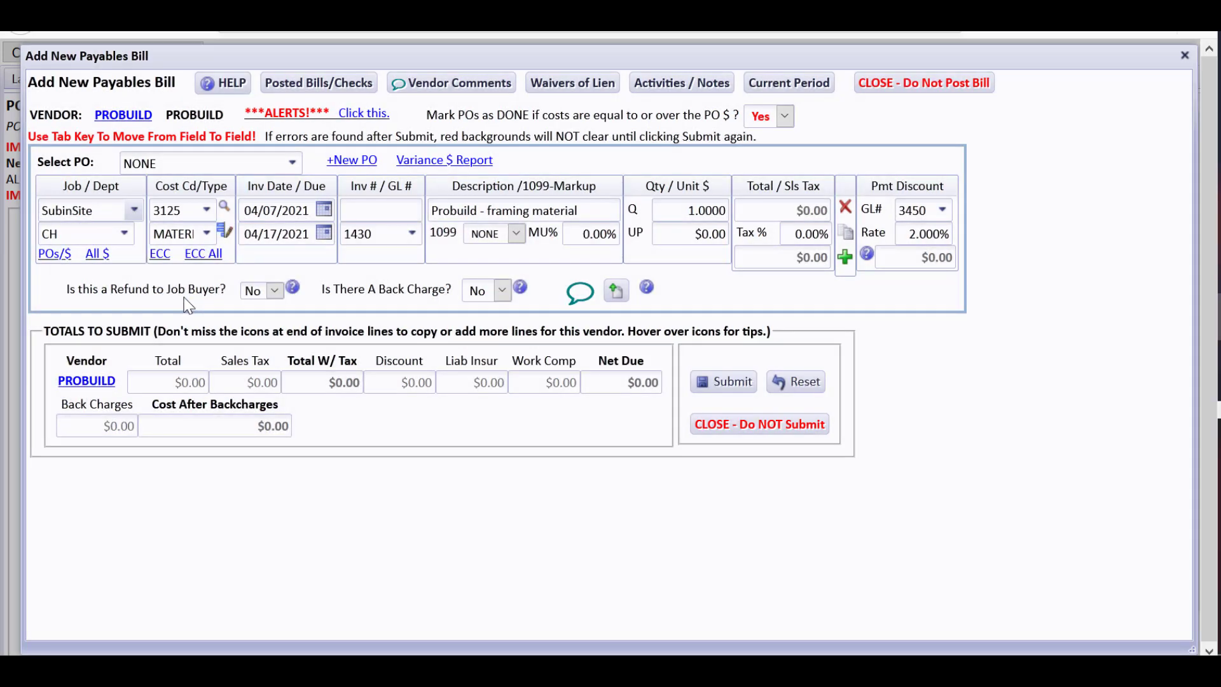
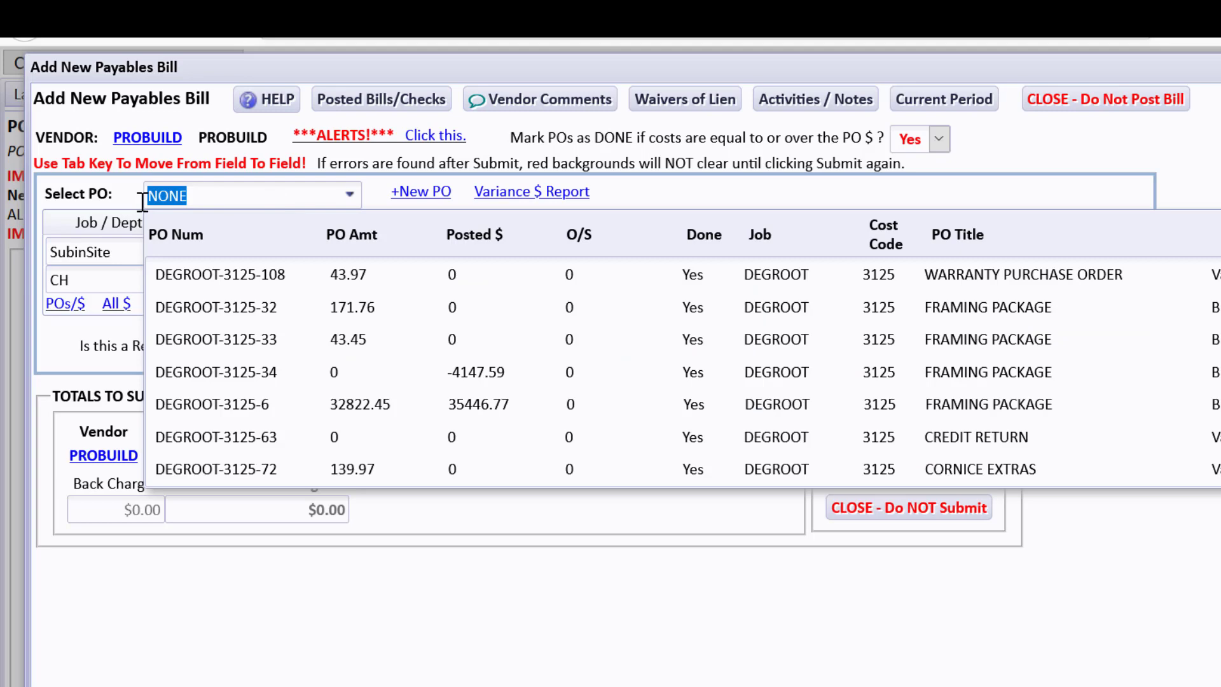
- Filter the vendor's purchase orders by "sm" and attach the Front Door order with cost code 4535 to the bill
left_click(141, 202)
left_click(230, 193)
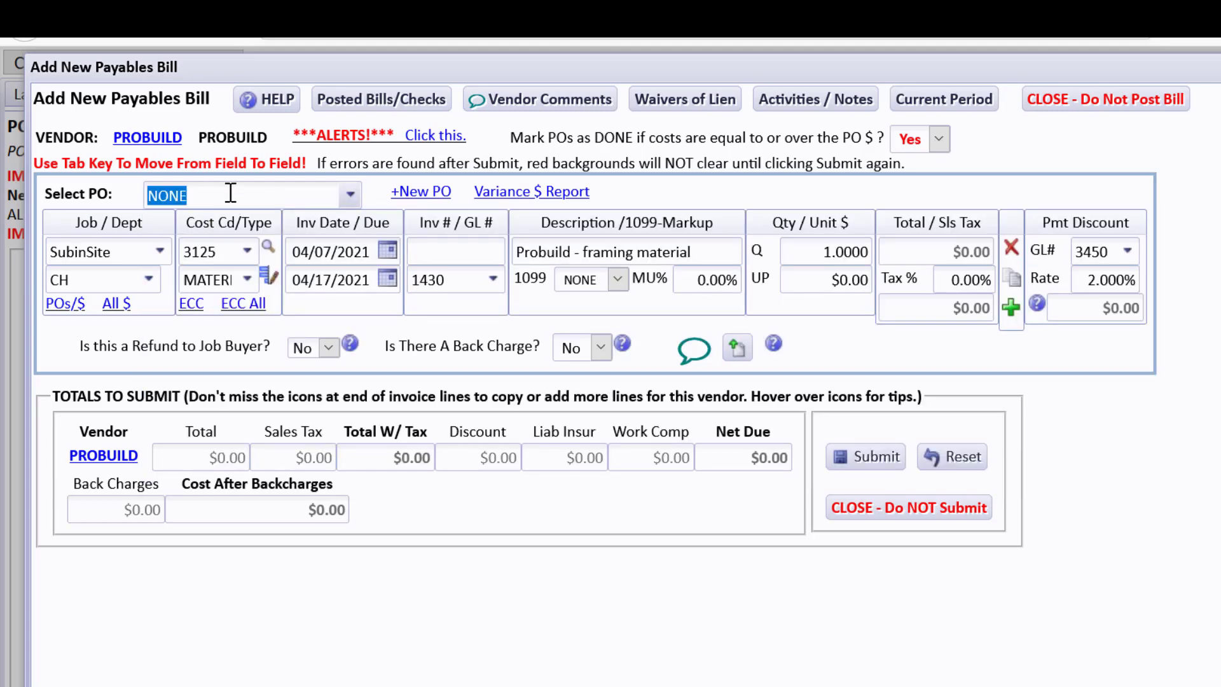
type("sm")
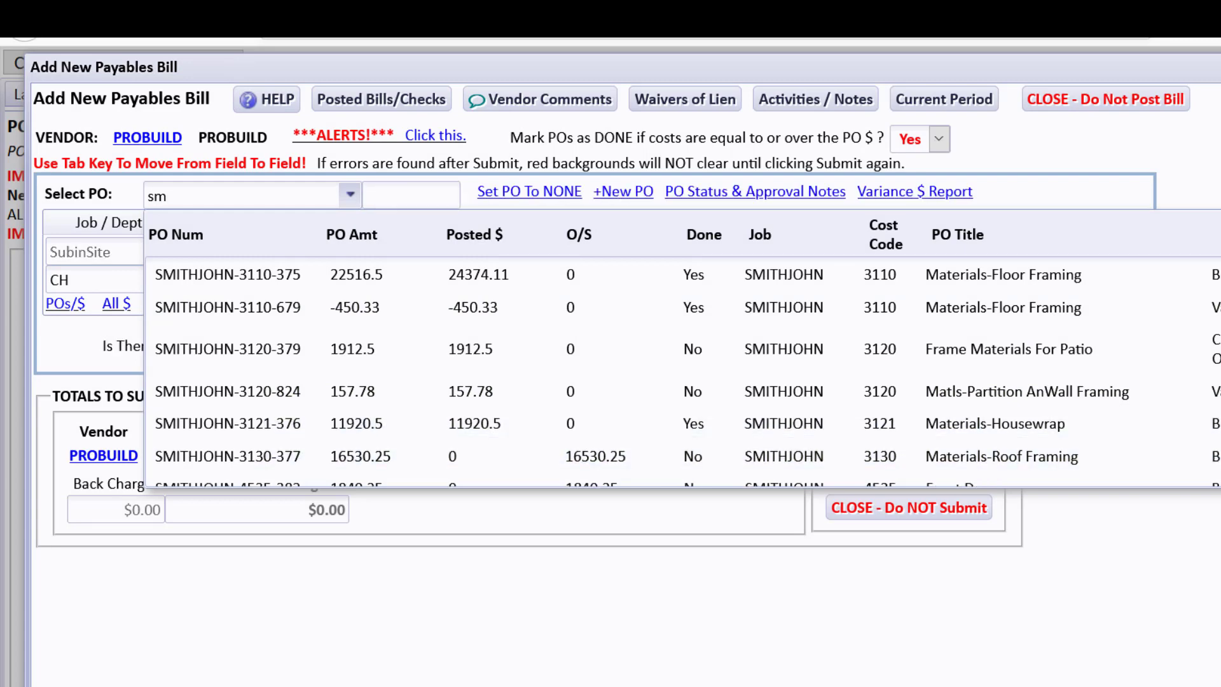
left_click_drag(1220, 413, 1220, 430)
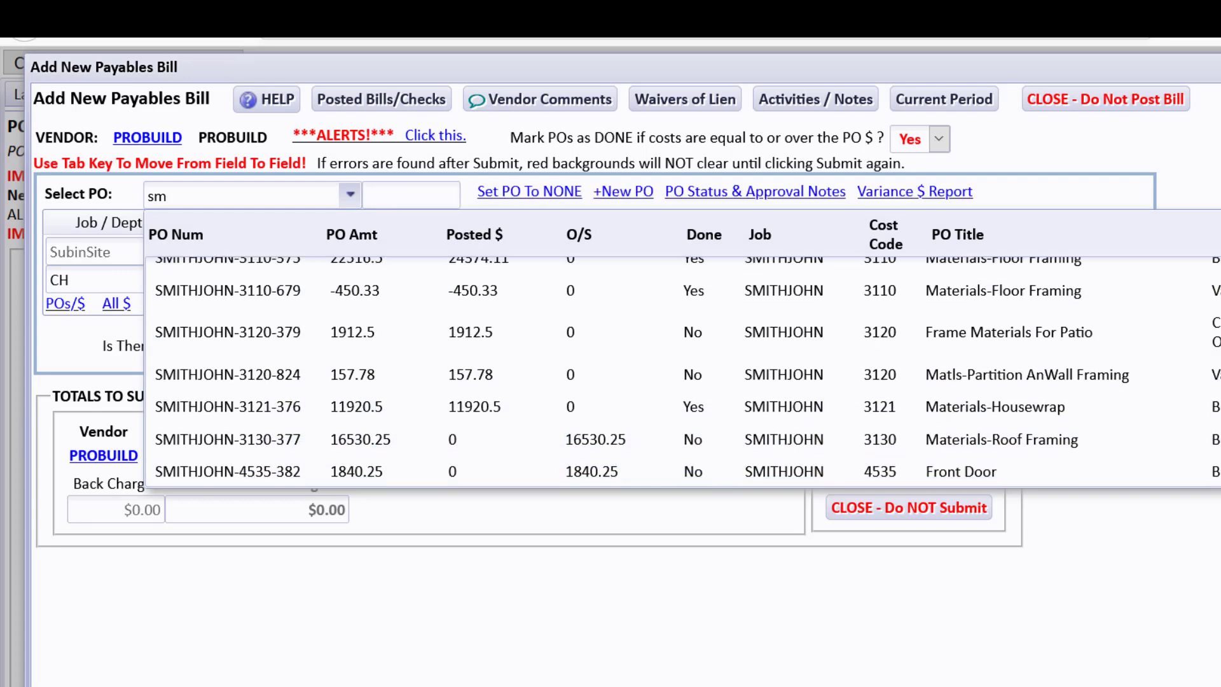
left_click(625, 470)
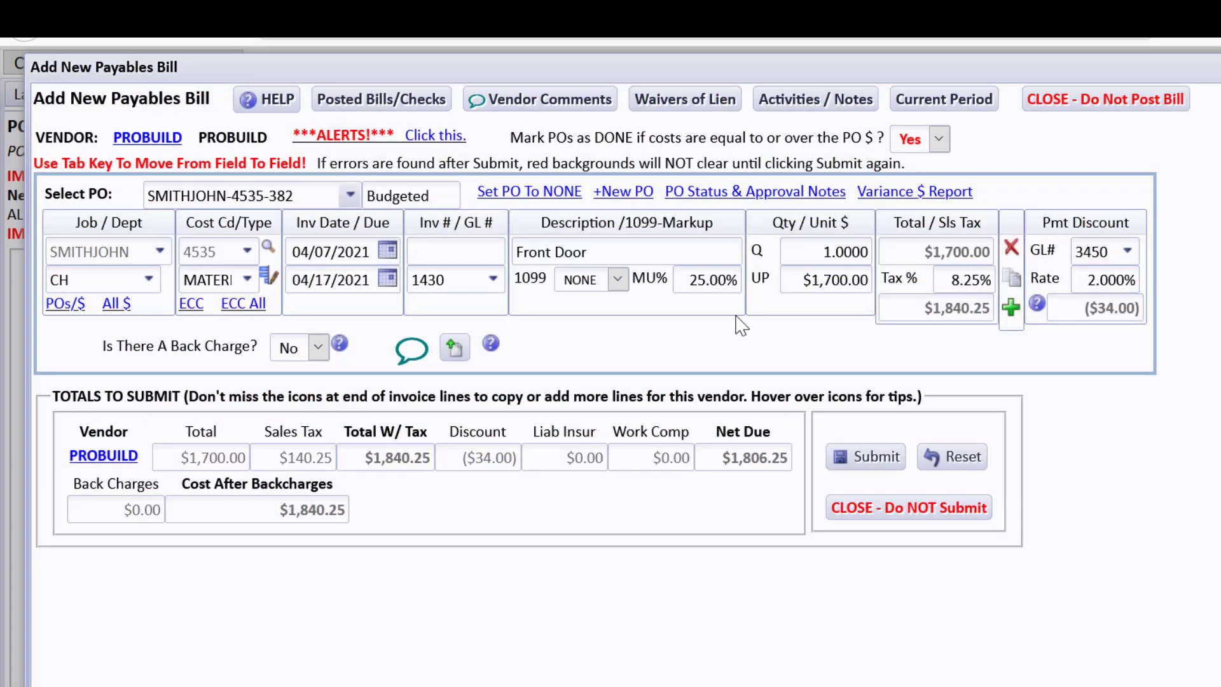
- Enter PO followed by the last three digits of the selected purchase order's number as the bill's invoice number
left_click_drag(1009, 207, 1158, 270)
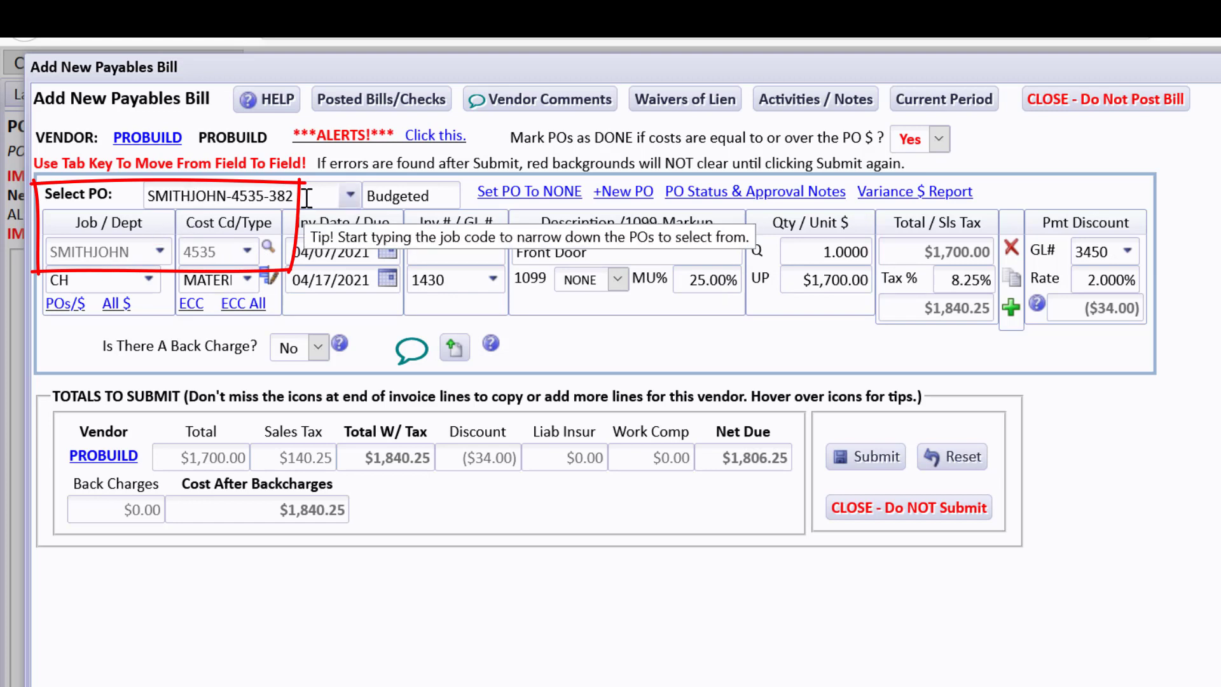
left_click(453, 247)
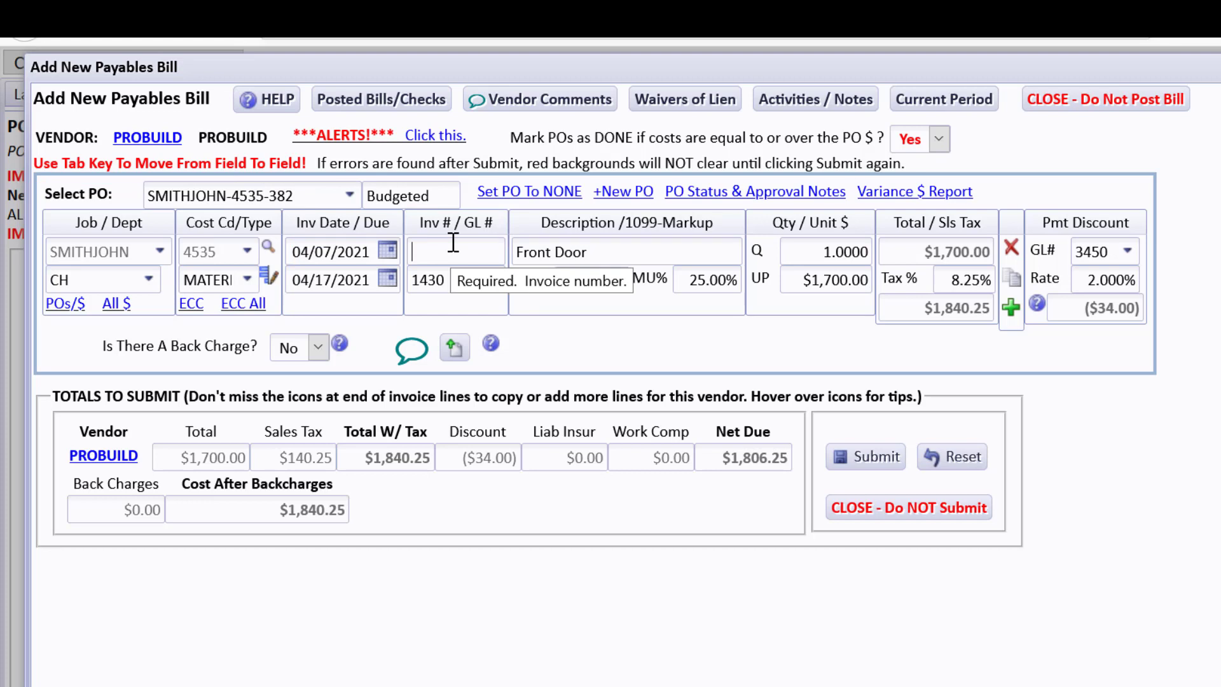
type("PO 382")
key("Tab")
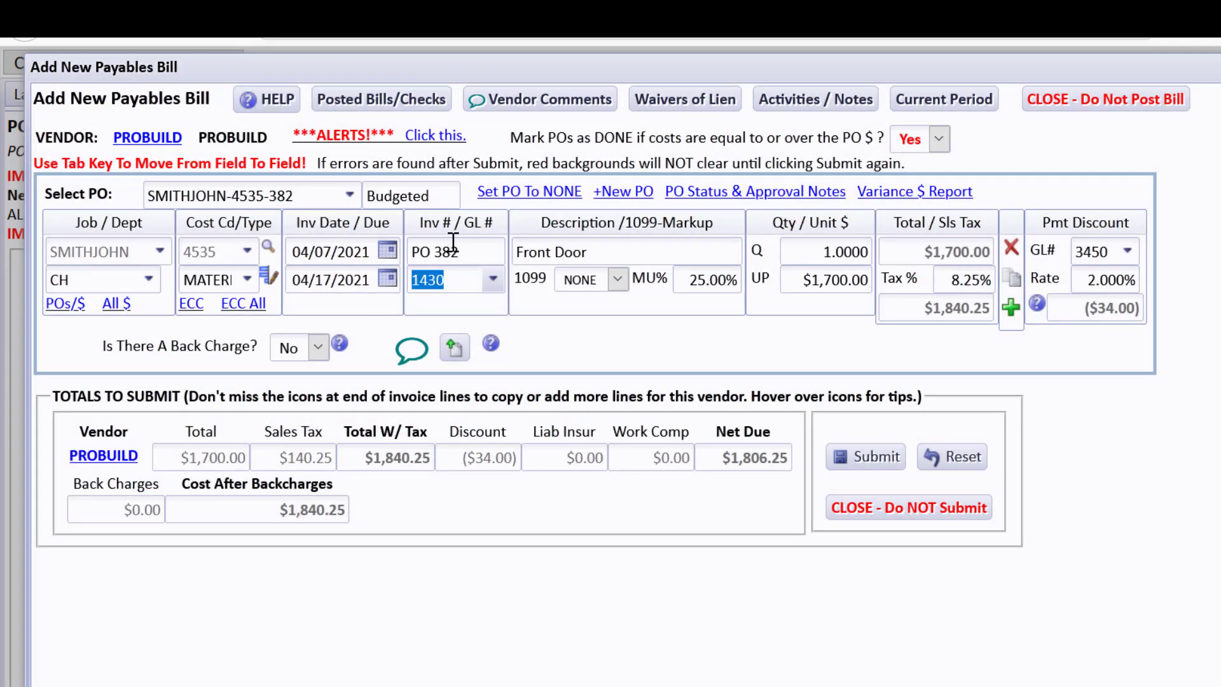
- Submit the bill, continue past the alerts and post it as unpaid to pay later
left_click(889, 458)
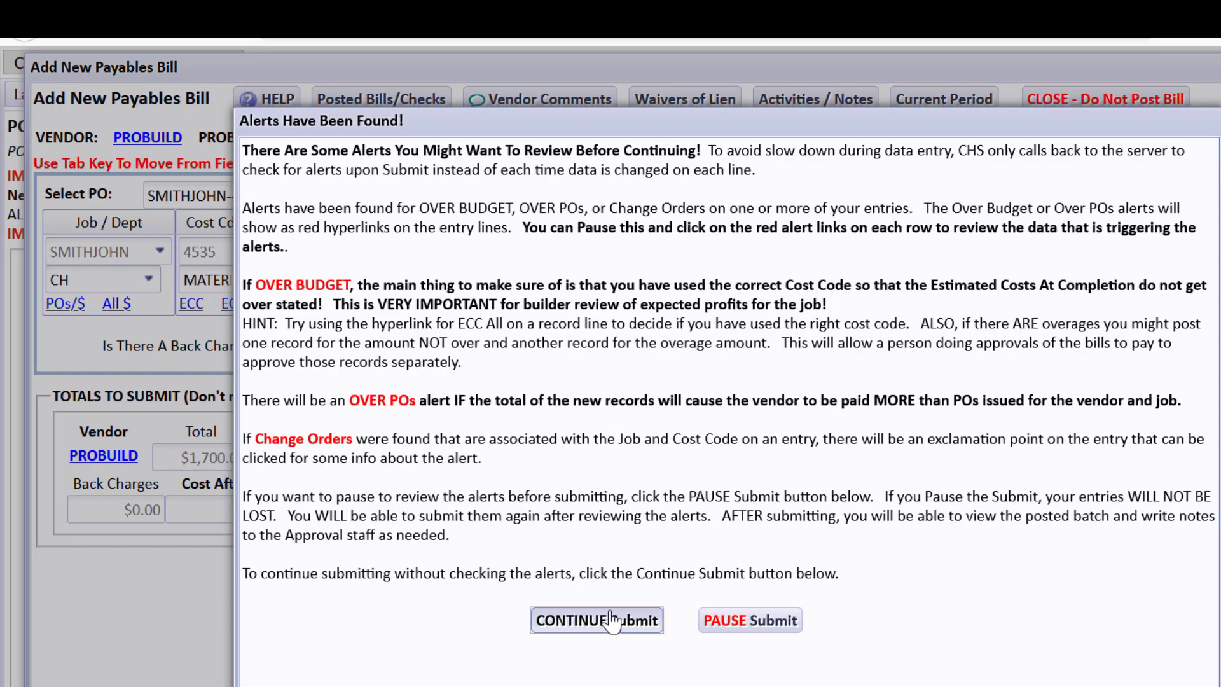
left_click(611, 620)
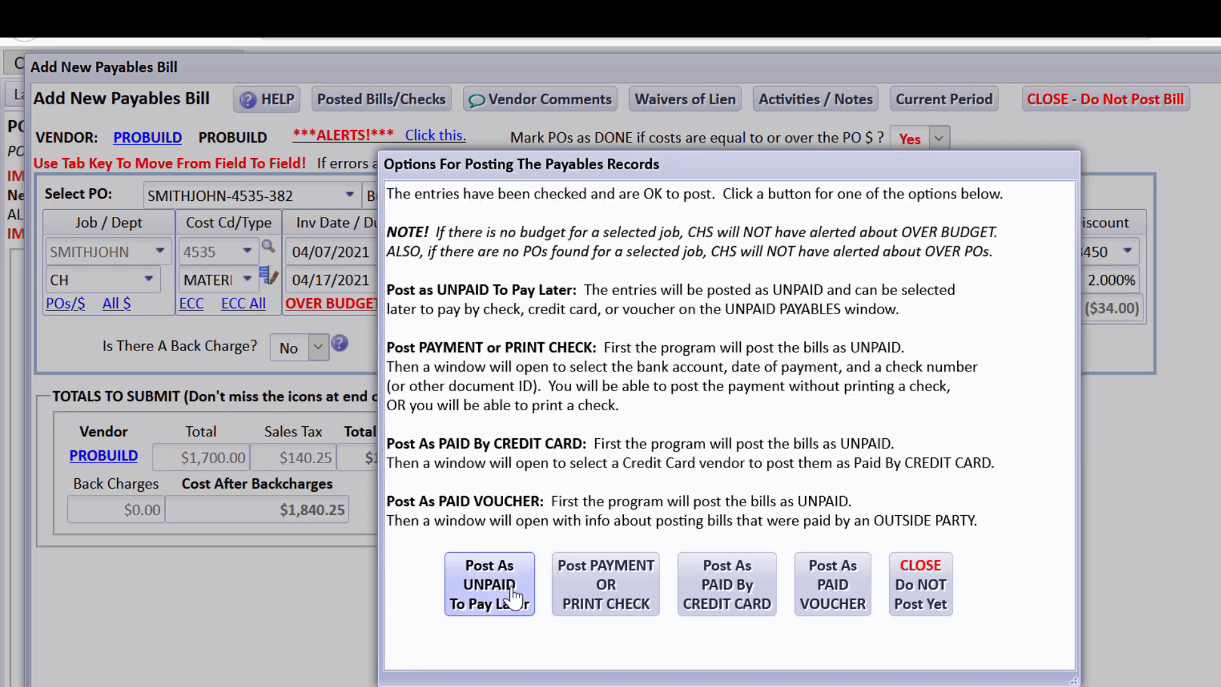
left_click(507, 599)
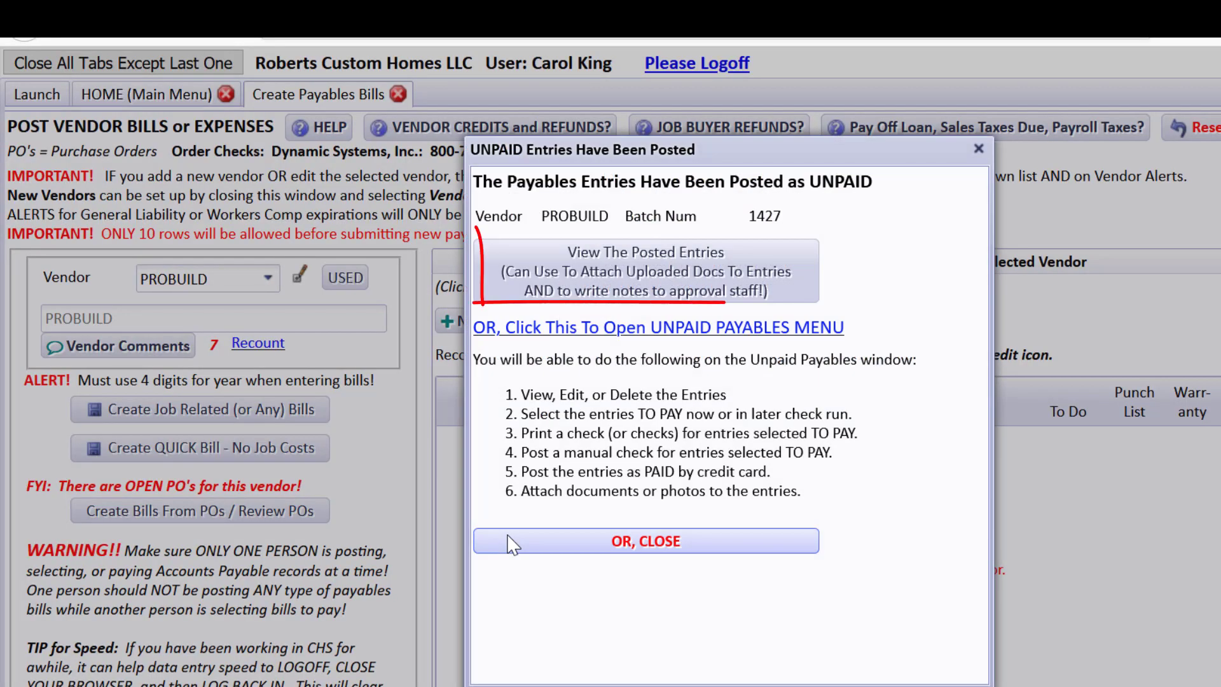
- View the posted entries and examine the job and cost codes of the material, sales tax and discount lines
left_click(639, 273)
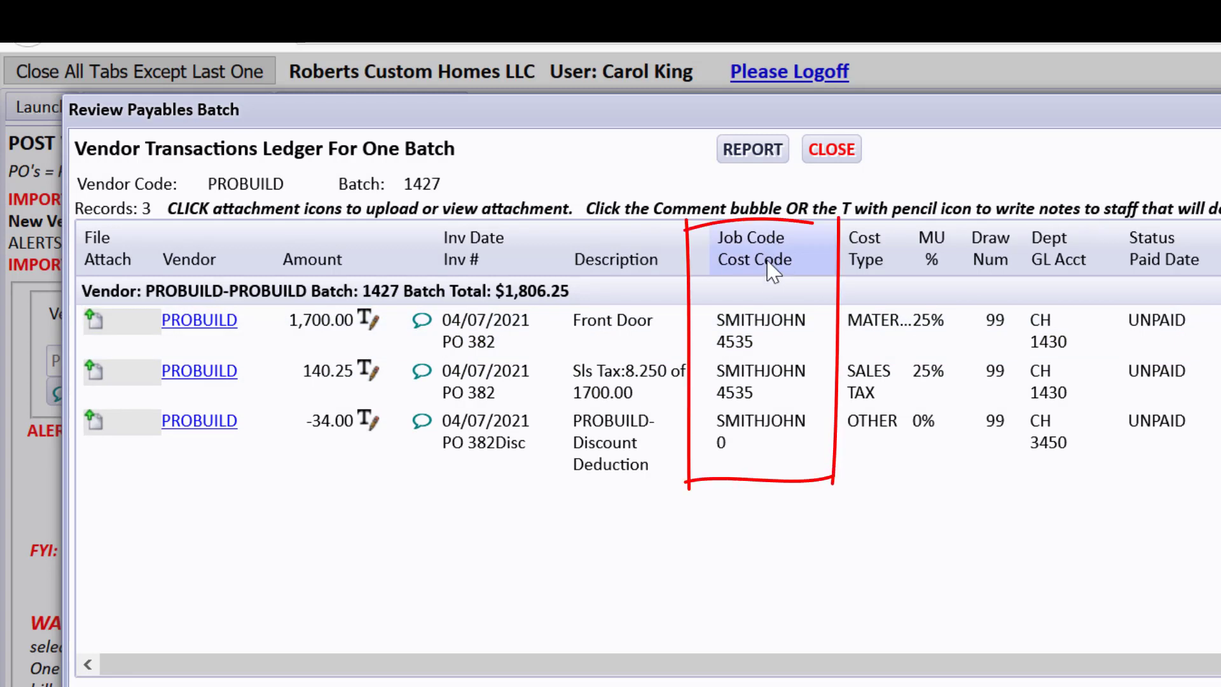
mouse_move(770, 331)
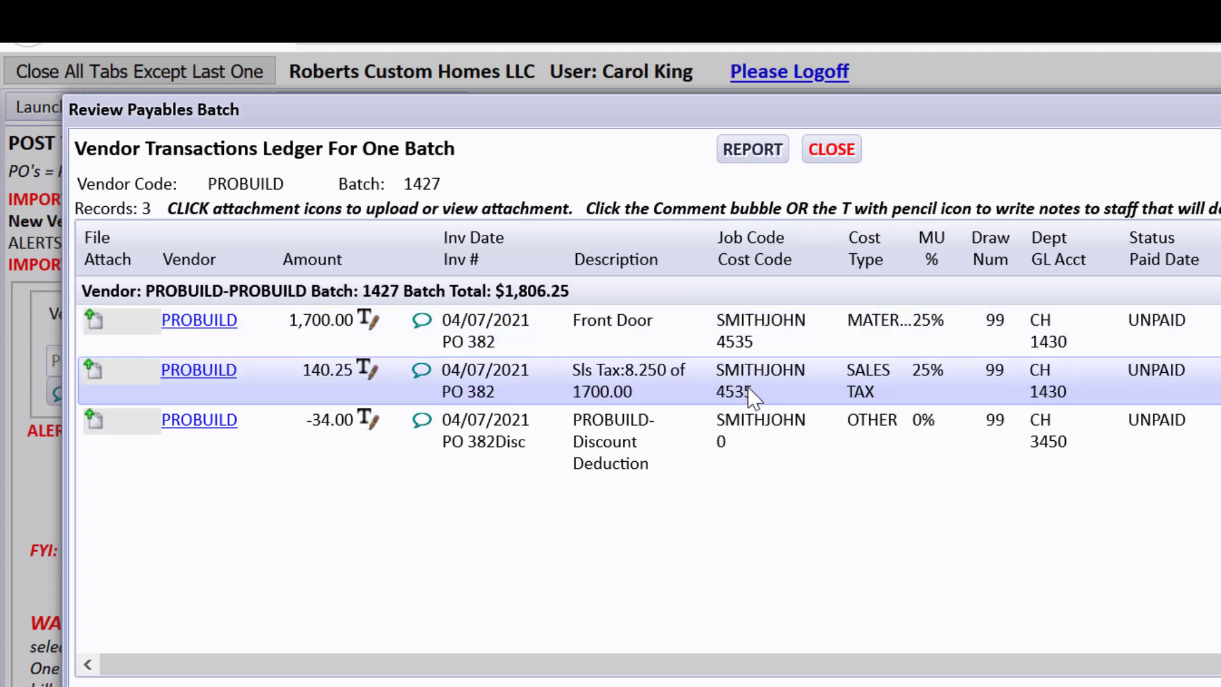
mouse_move(752, 397)
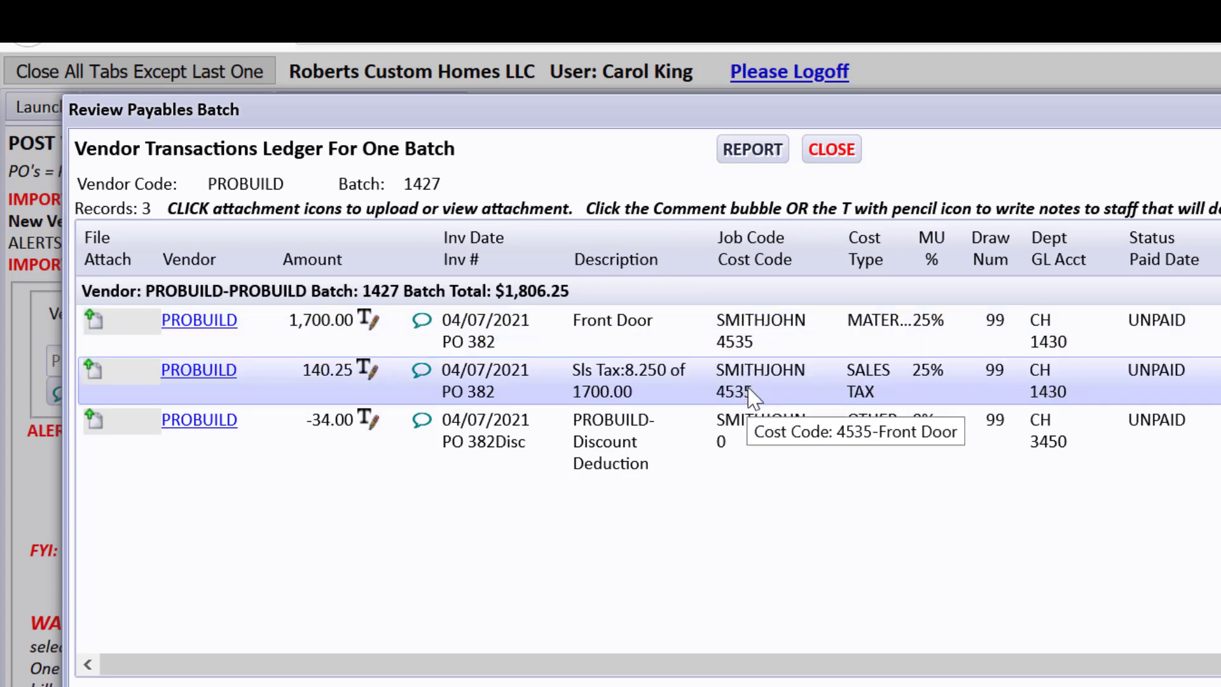
mouse_move(736, 428)
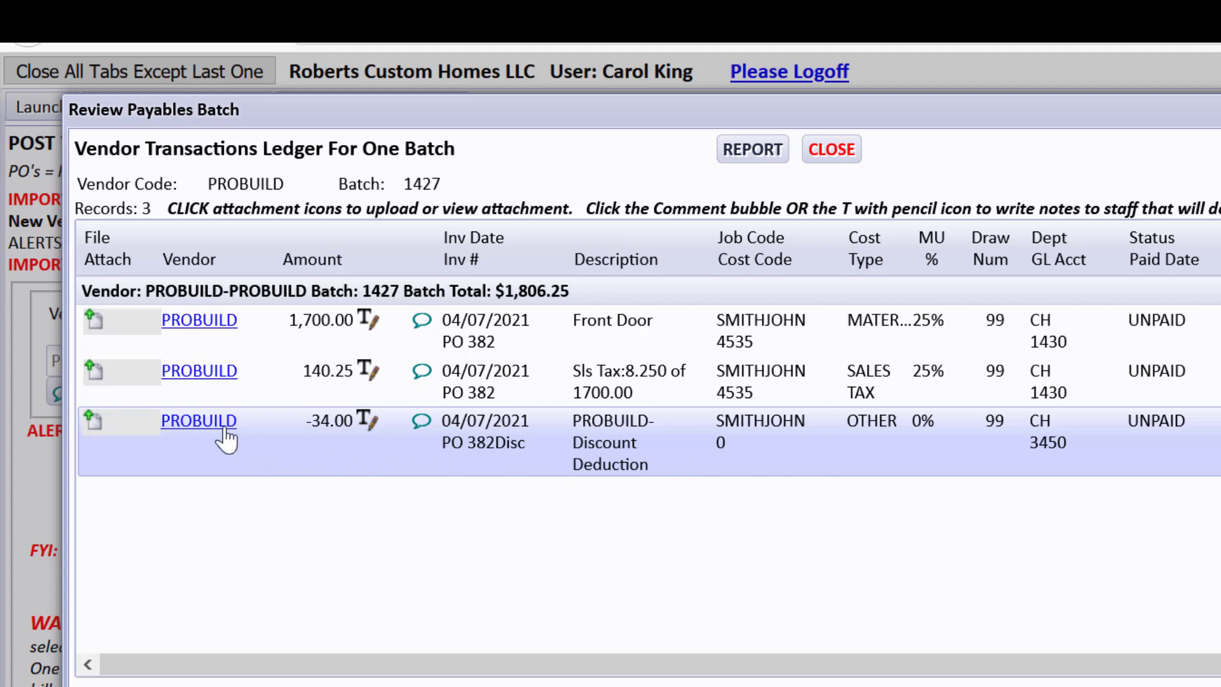
mouse_move(781, 424)
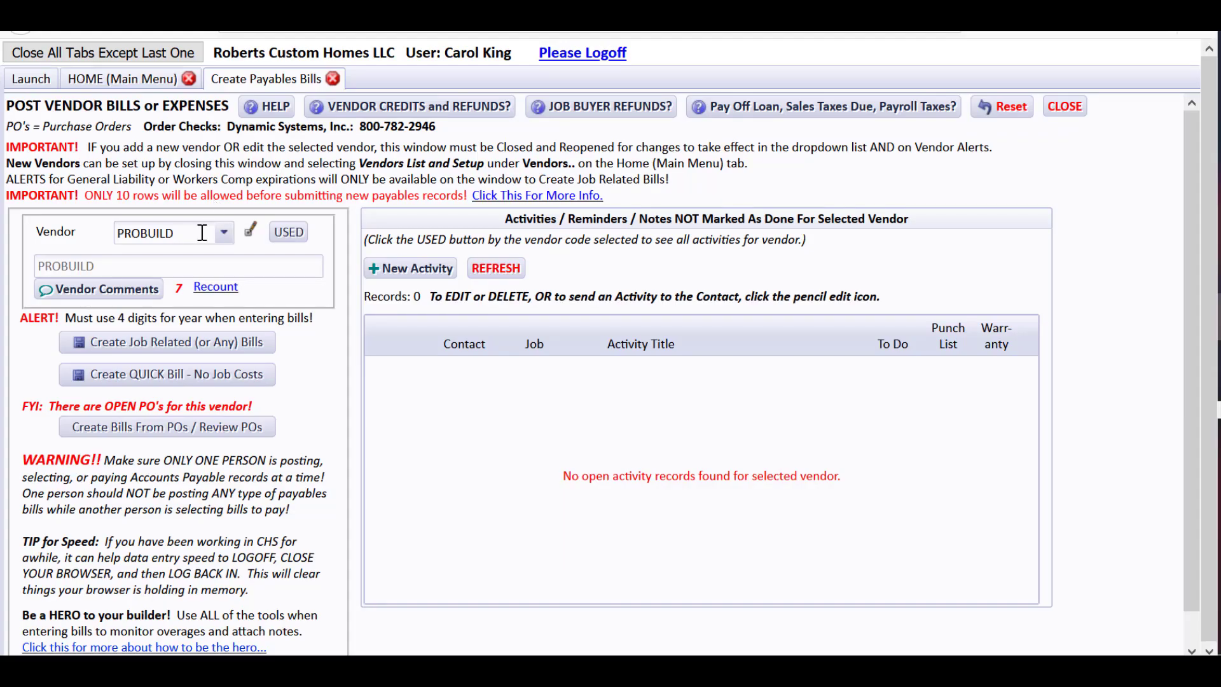
- Select vendor SUNWESTTIL, start a job related bill and dismiss its vendor alerts
left_click(202, 233)
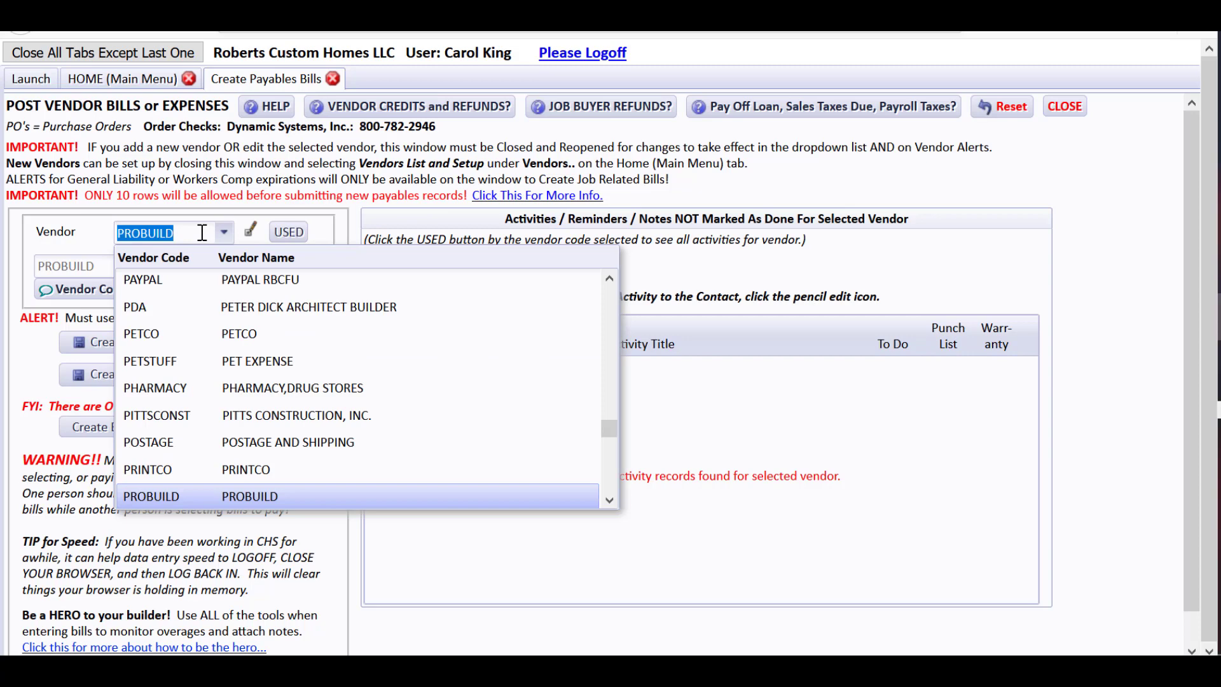
type("sun")
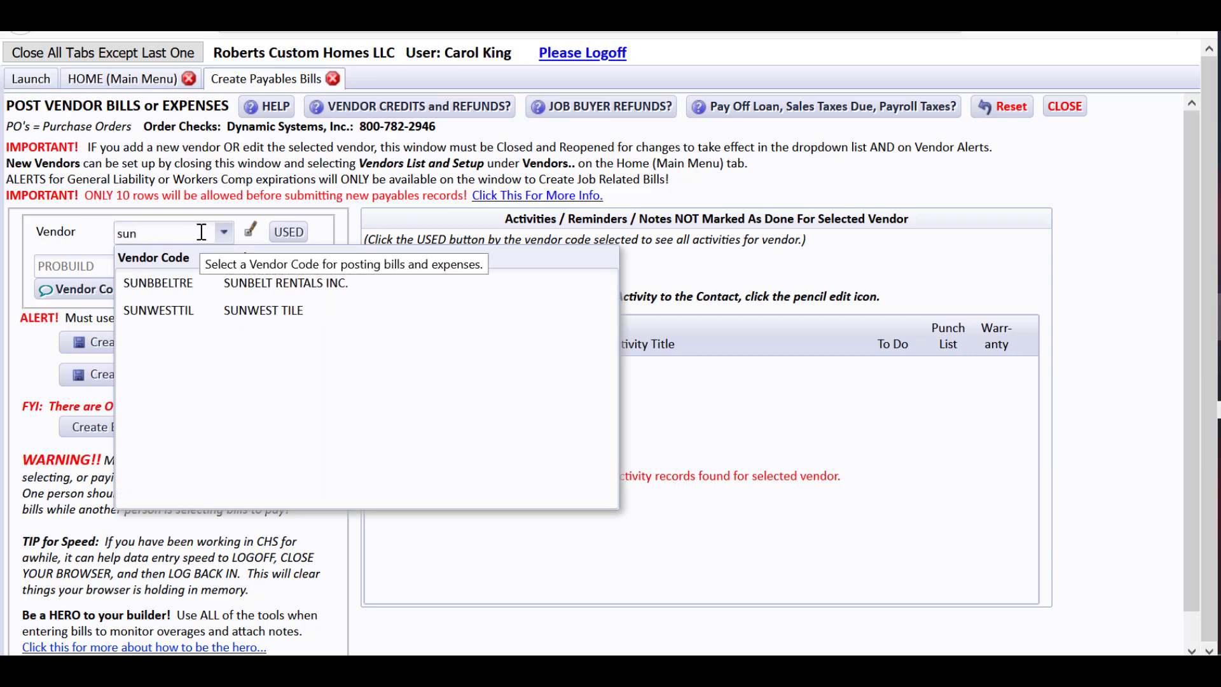
left_click(250, 311)
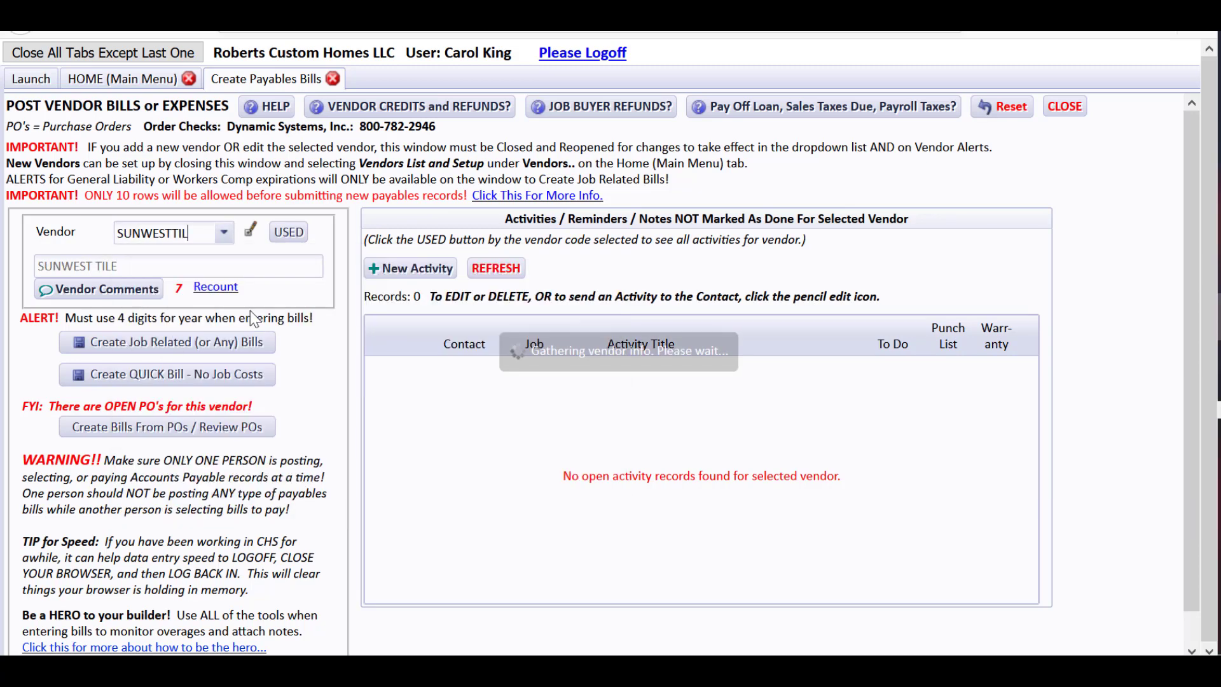
left_click(253, 347)
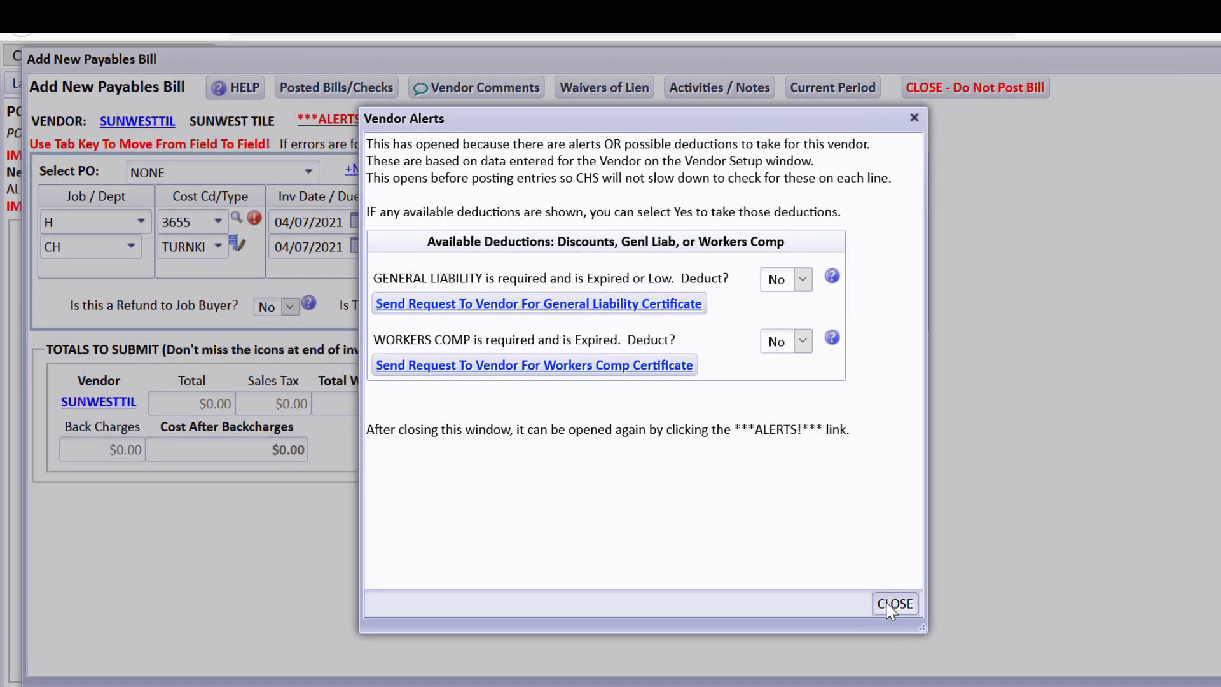
left_click(890, 605)
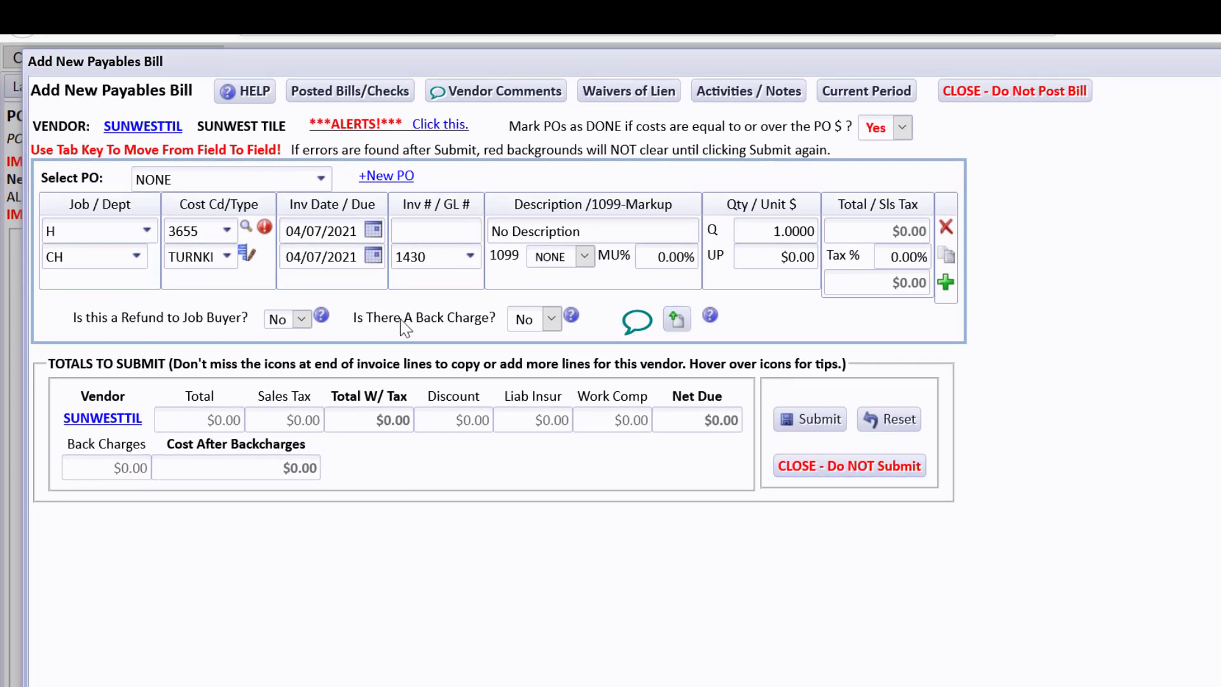
- Assign the bill line to the job matching "lov" and set its cost type to MATERIALS
left_click(121, 232)
type("lov")
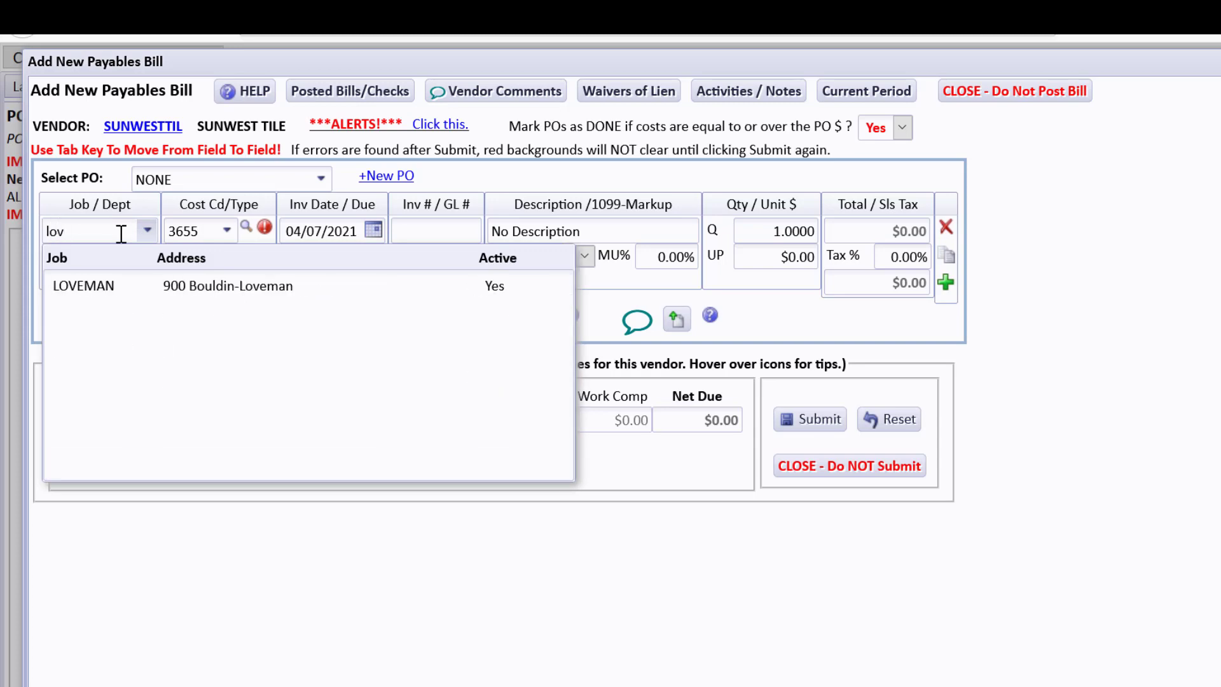
left_click(295, 289)
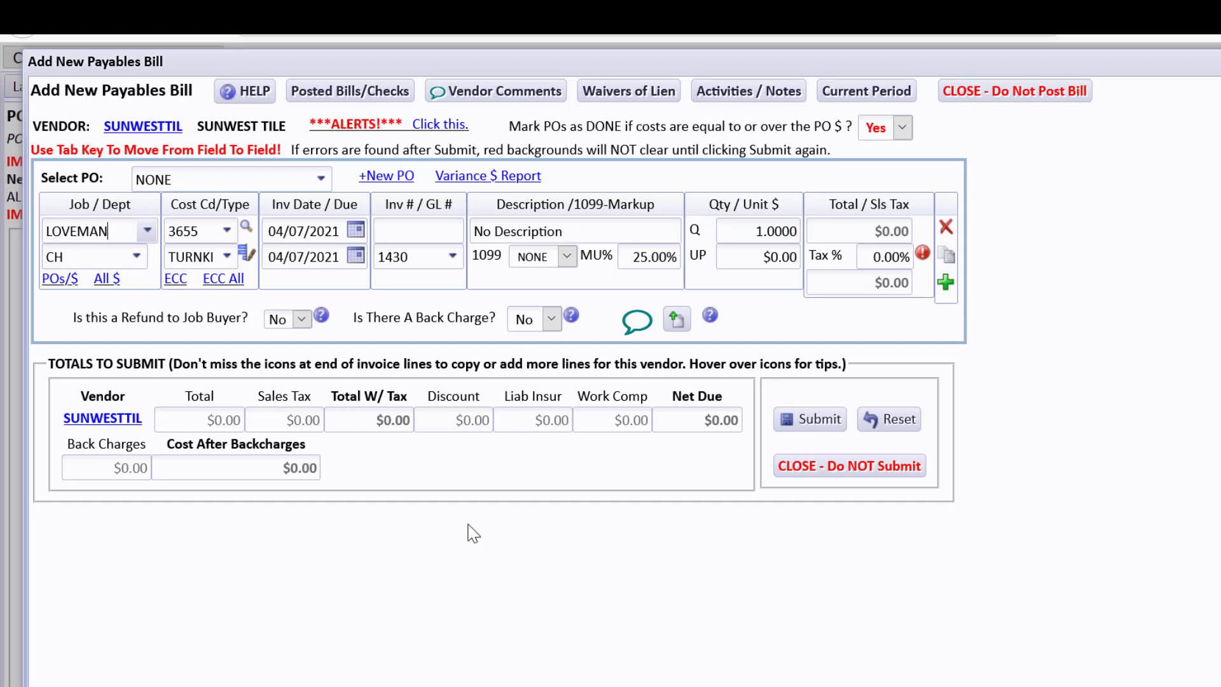
left_click(228, 231)
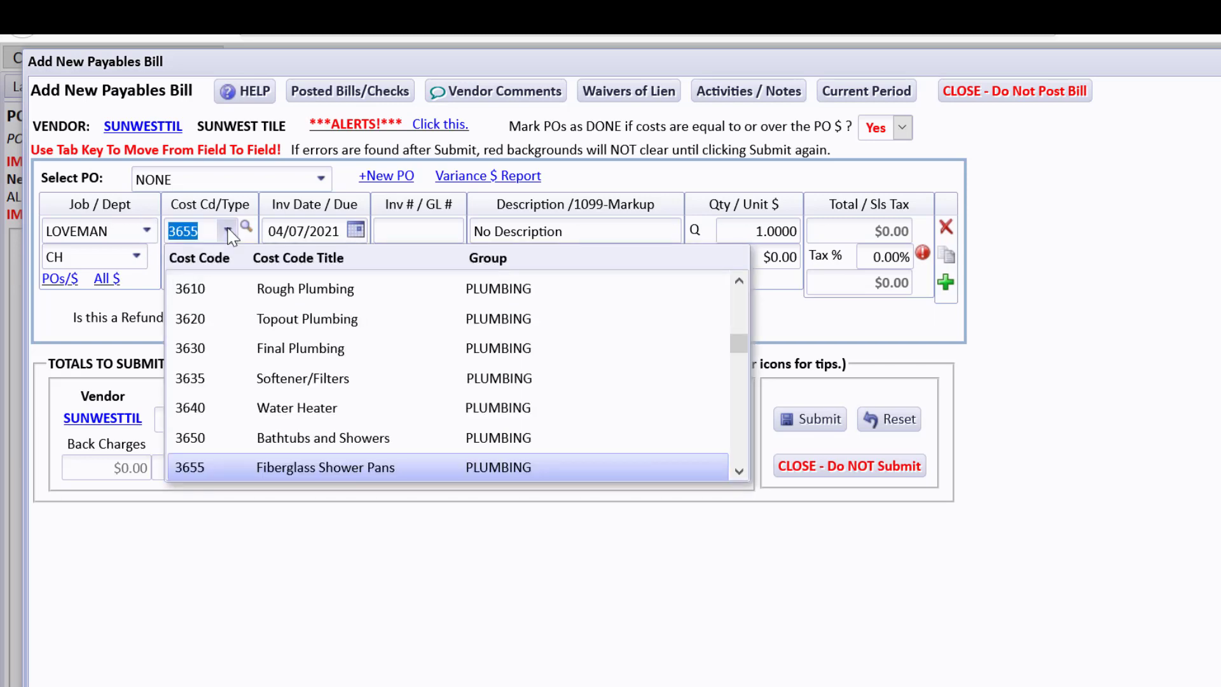
left_click(228, 229)
left_click(228, 230)
left_click(92, 515)
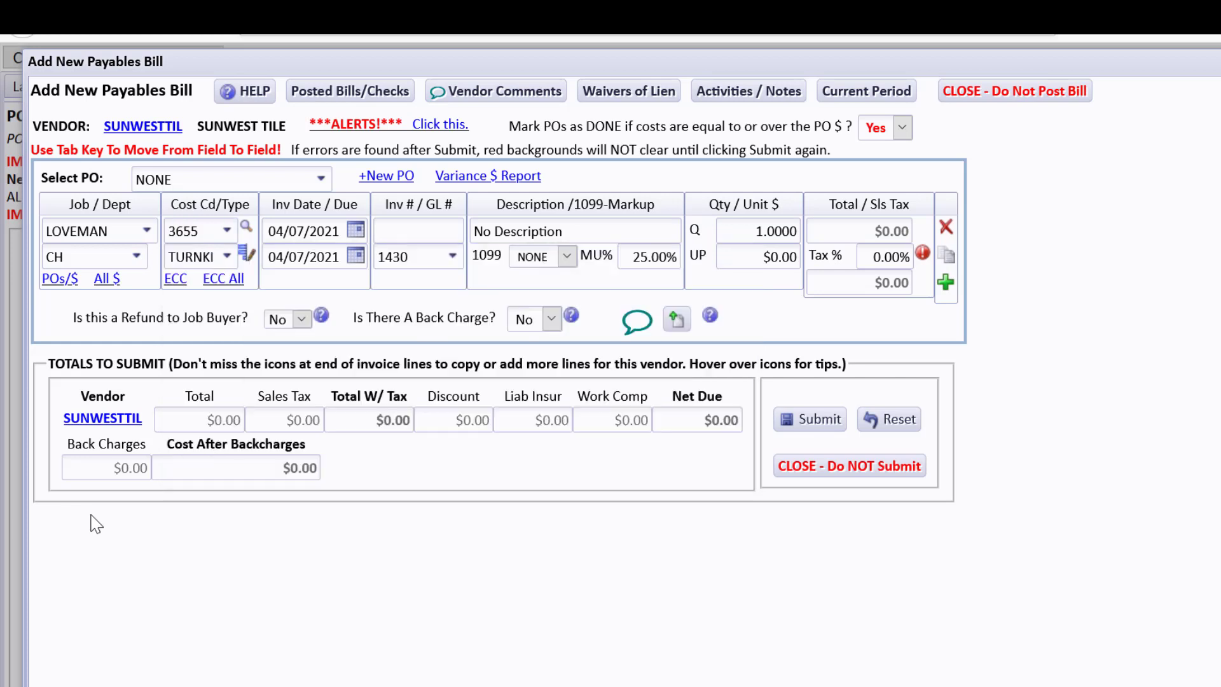
left_click(227, 256)
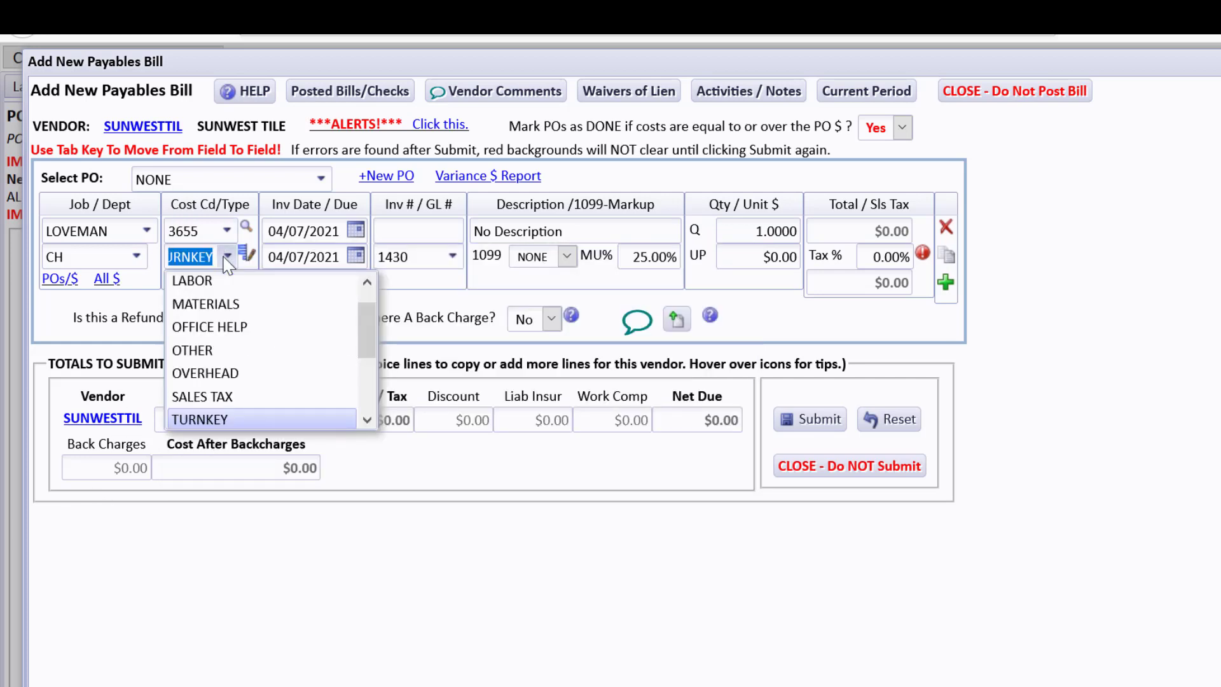
type("mat")
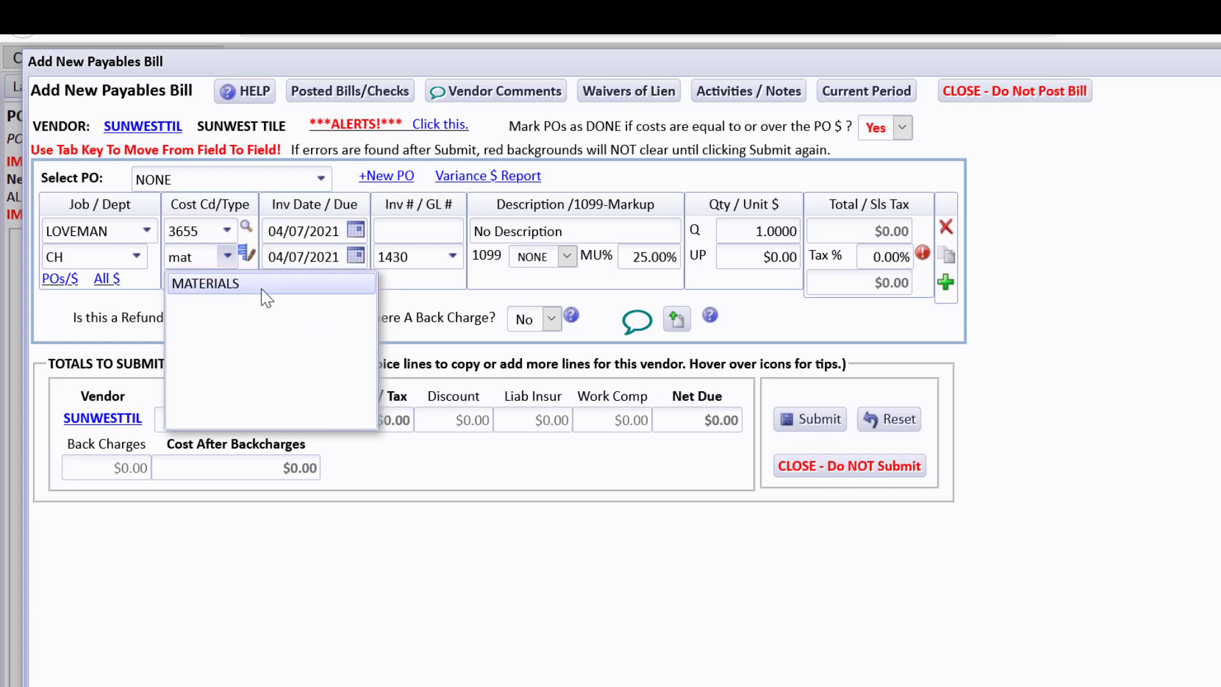
left_click(261, 289)
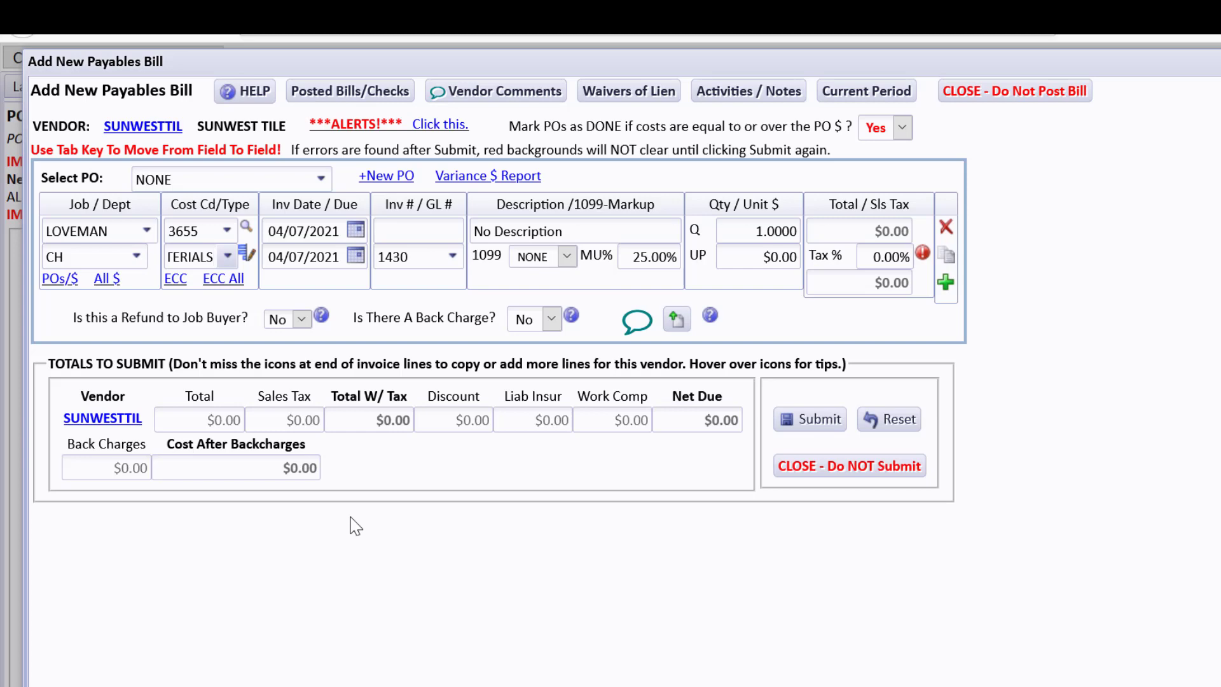
- Copy the bill line, price the original at $300 and the copy at $100, and set the copy's cost type to LABOR
left_click(949, 258)
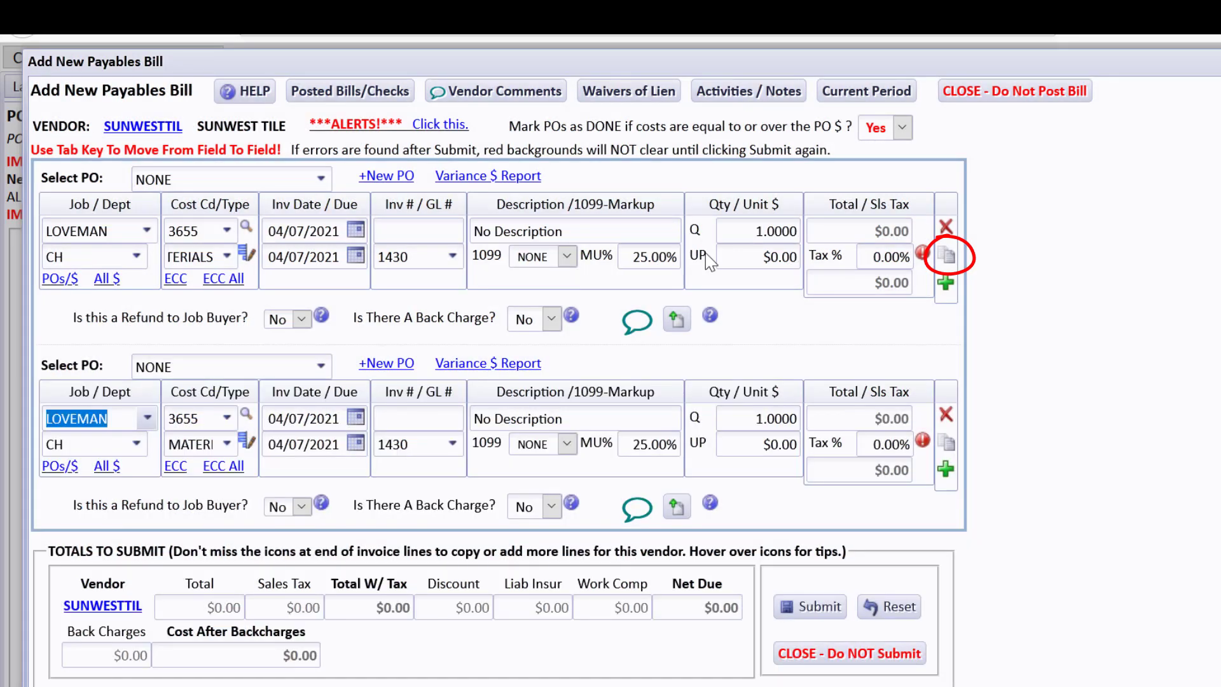
left_click(728, 254)
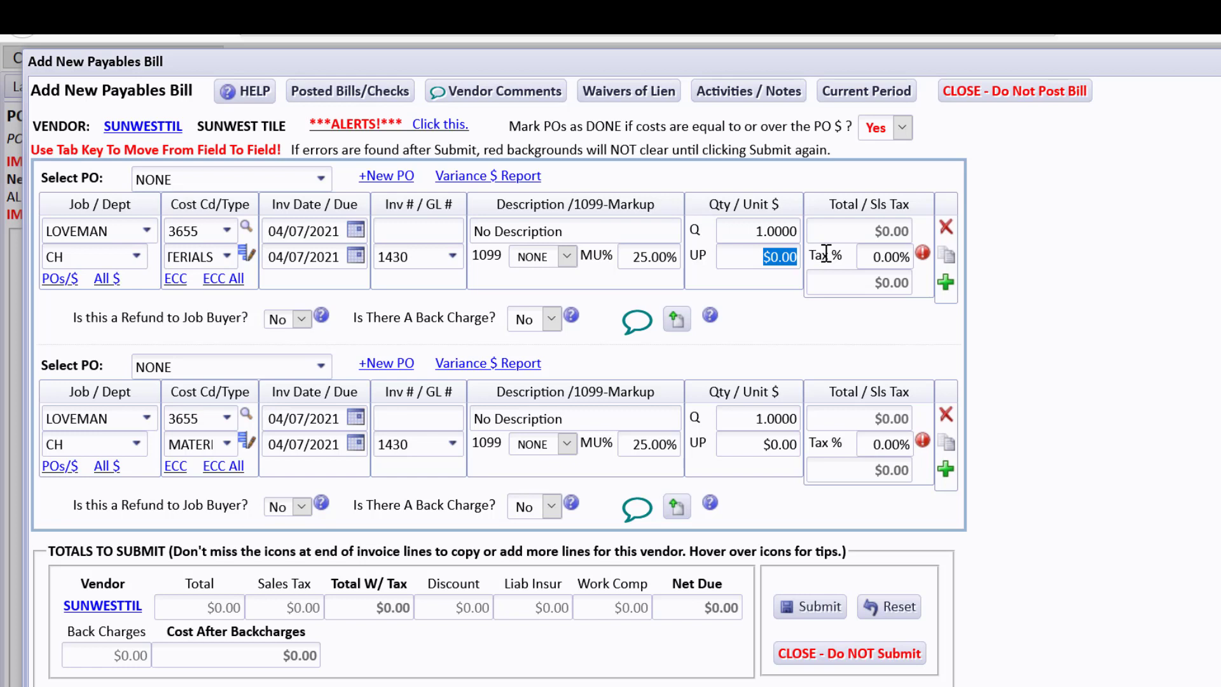
type("300")
key("Tab")
left_click(772, 444)
type("100")
key("Tab")
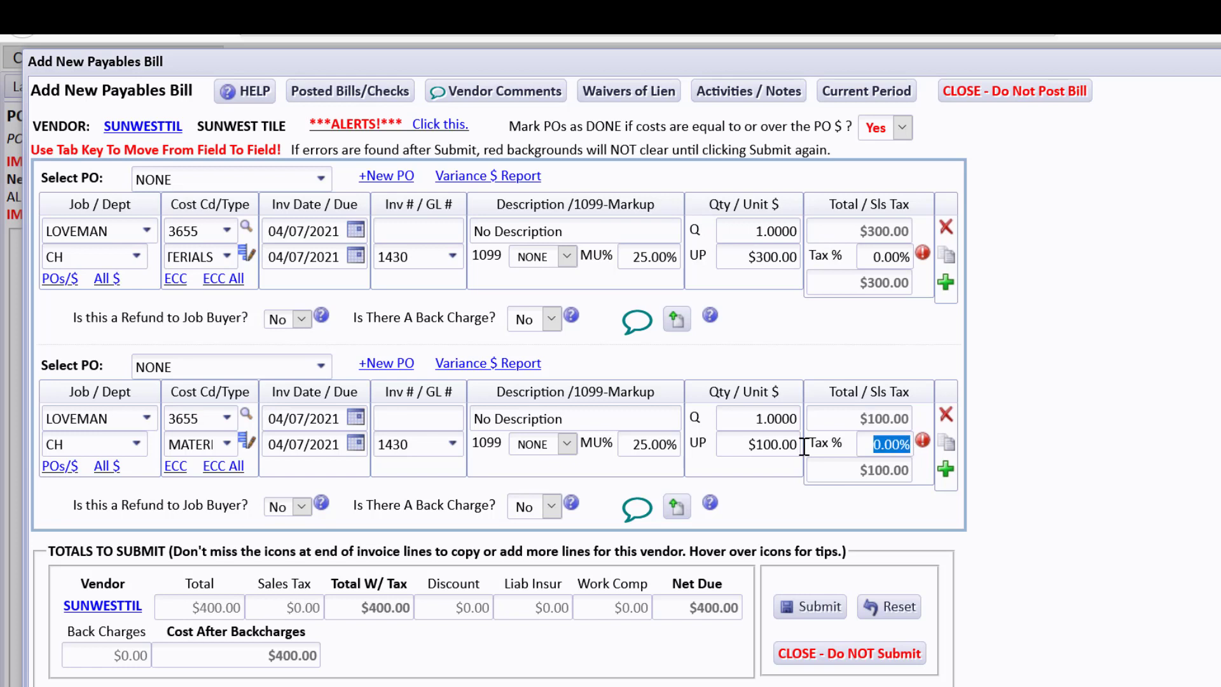
left_click(228, 444)
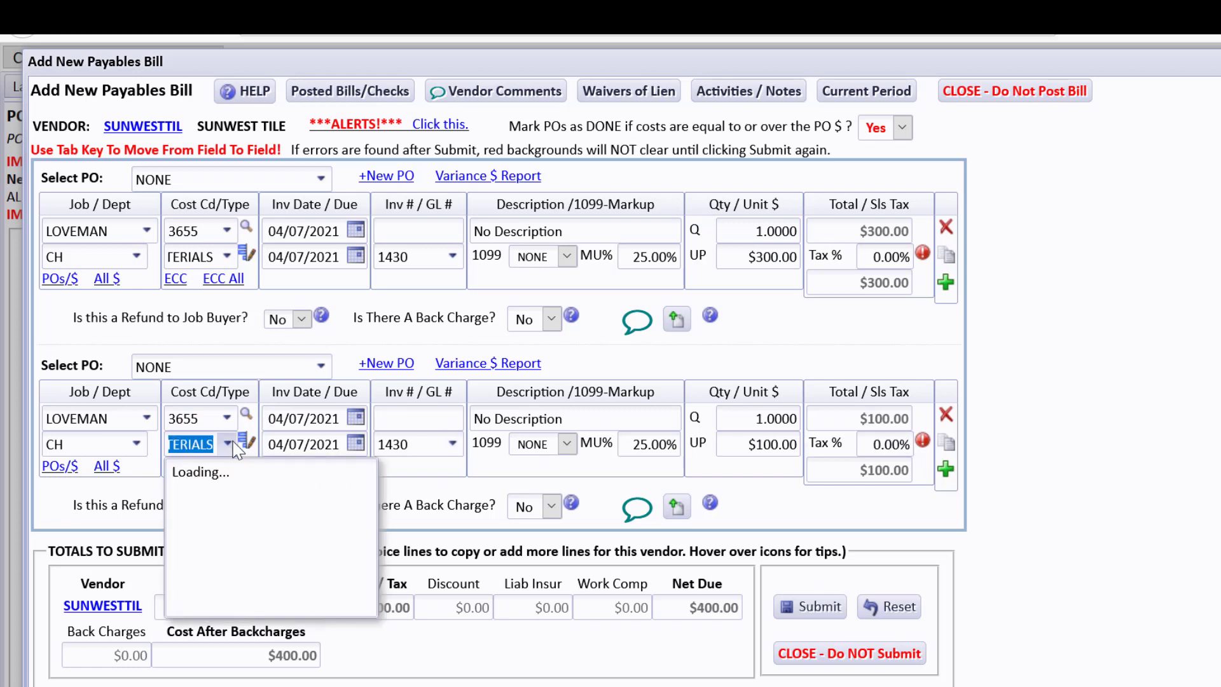
left_click(230, 494)
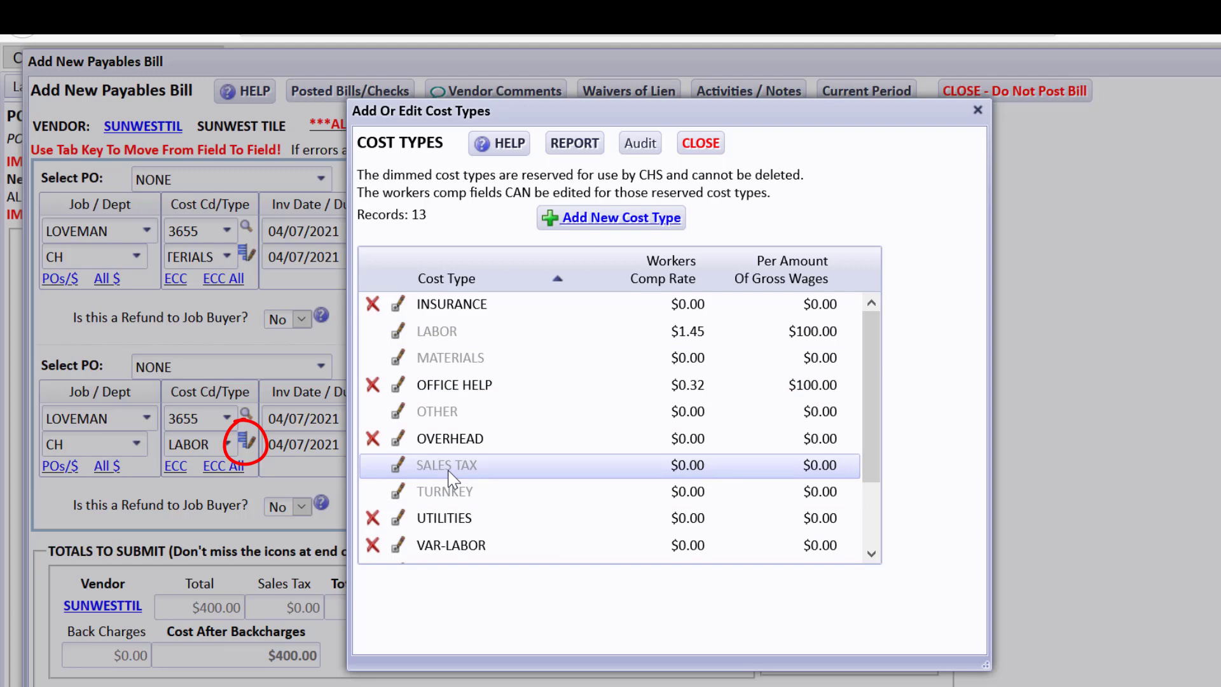
- Review the cost types list and the detail information for the second line's cost code 3655
left_click(720, 153)
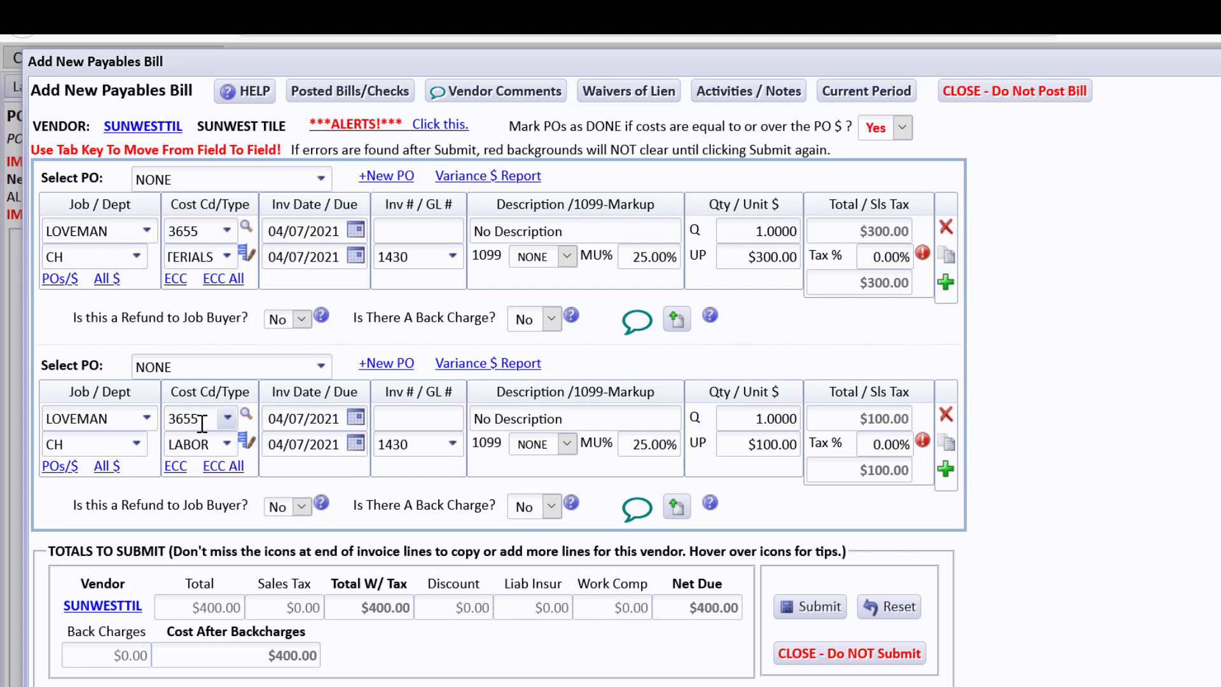
left_click(246, 415)
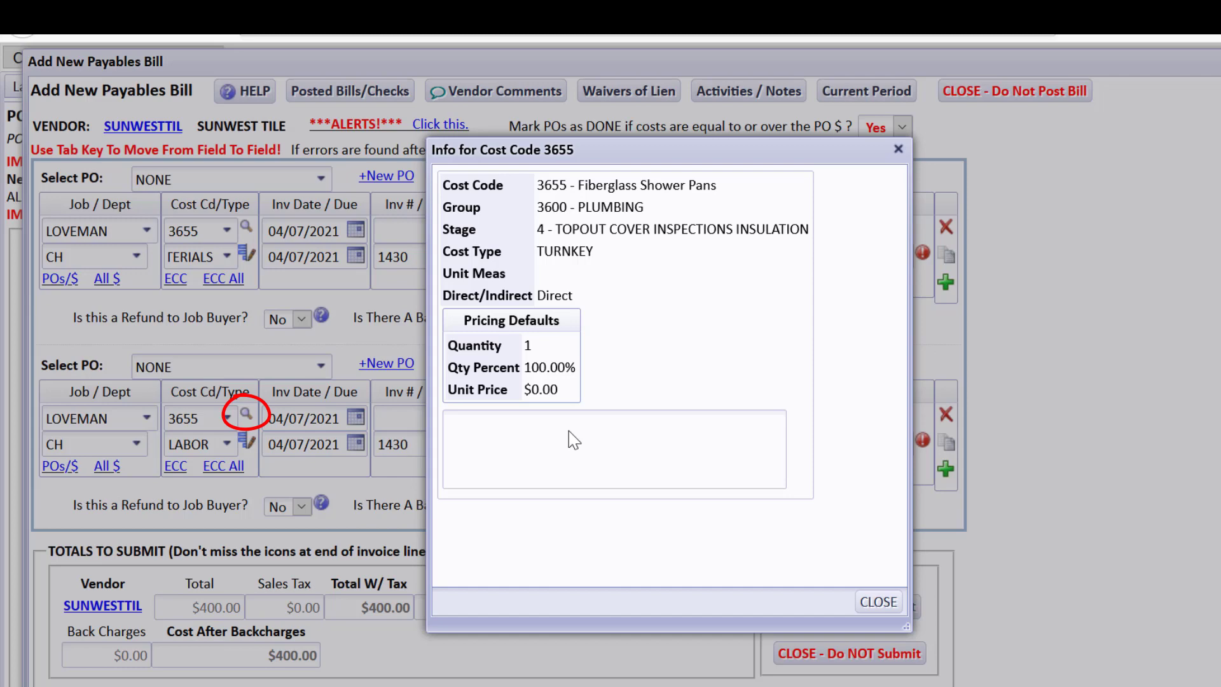
left_click(878, 601)
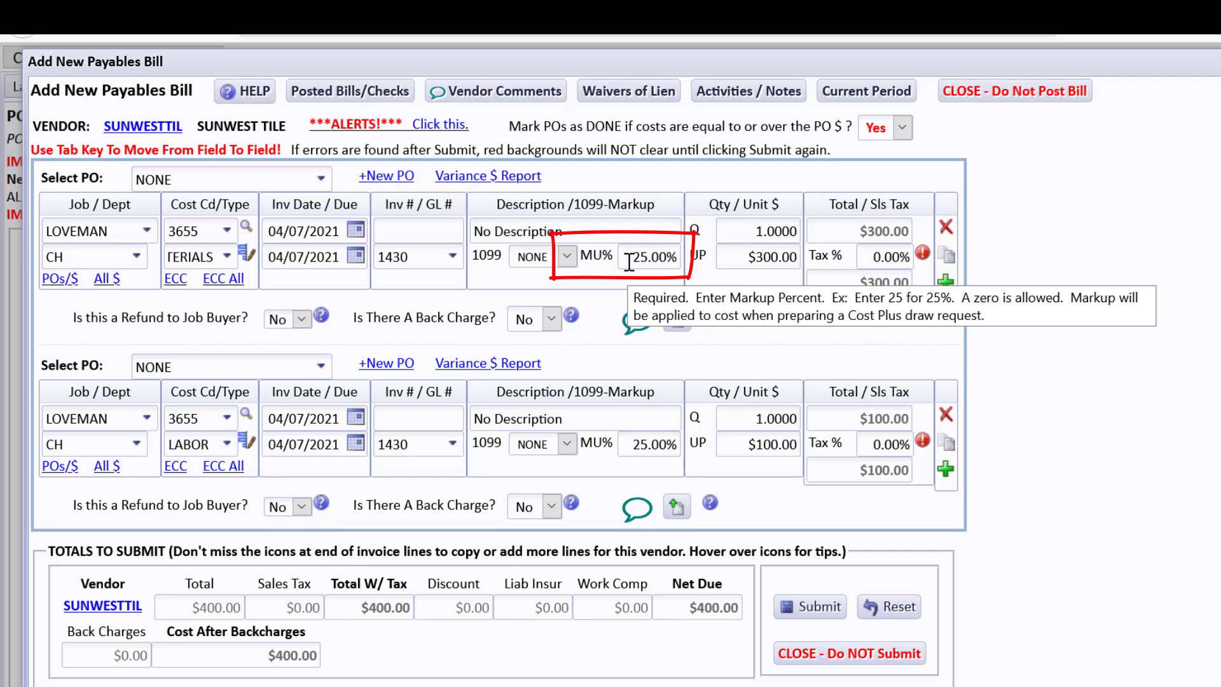
- Review the job's estimated costs at completion and the approved change order report for cost code 6370, Swimming Pool
left_click(245, 289)
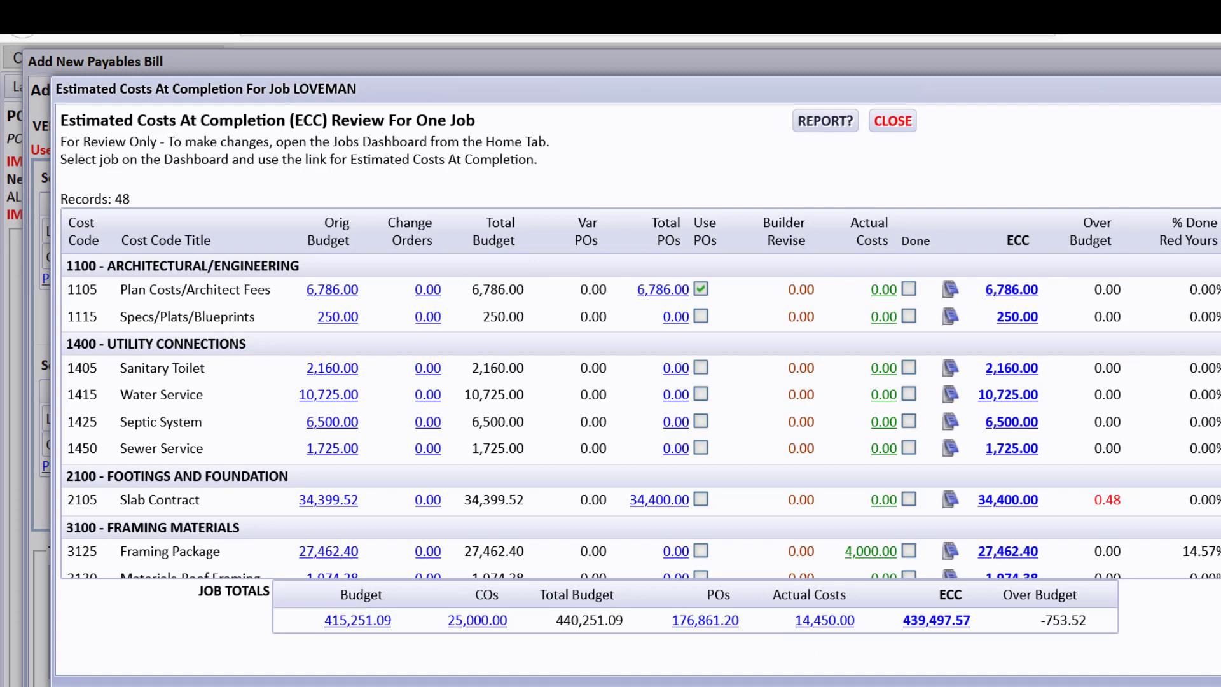
scroll(641, 415, "down", 1)
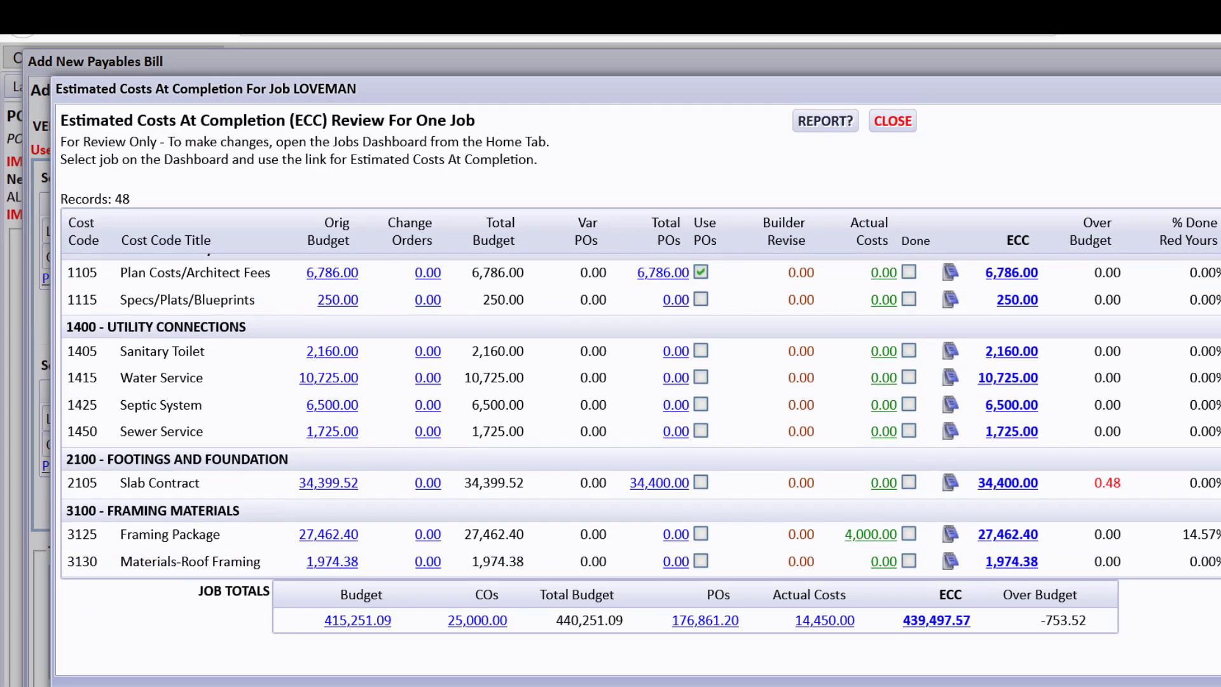
scroll(641, 414, "down", 10)
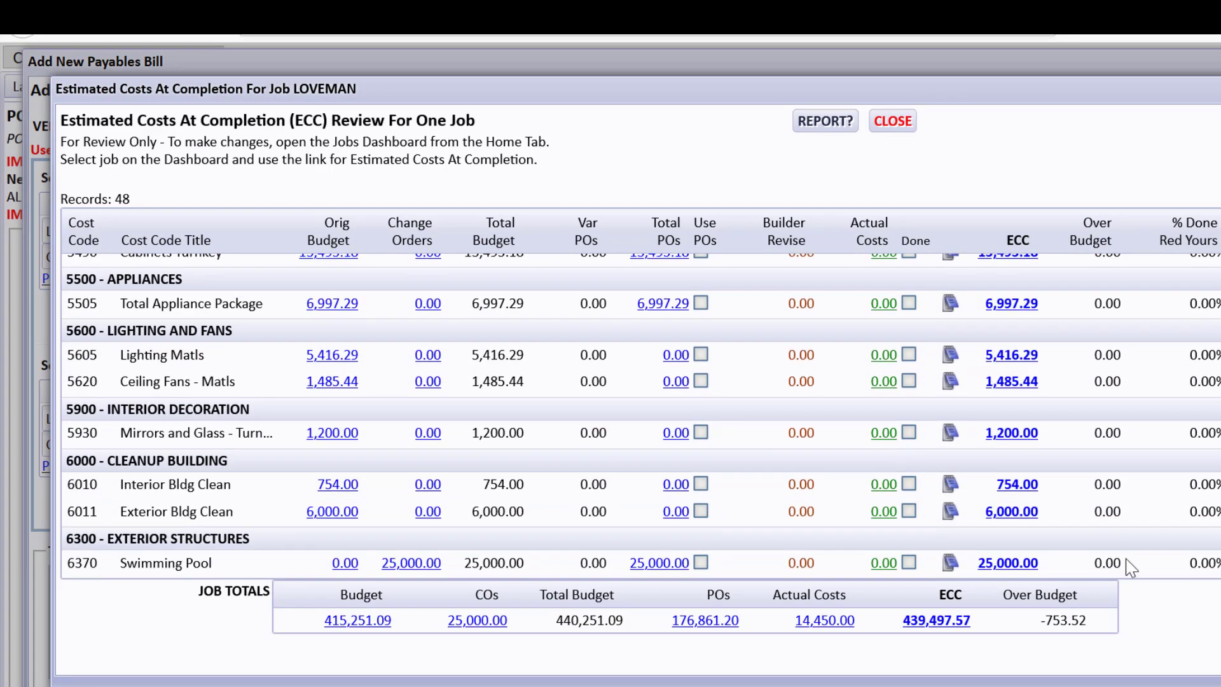
left_click(427, 574)
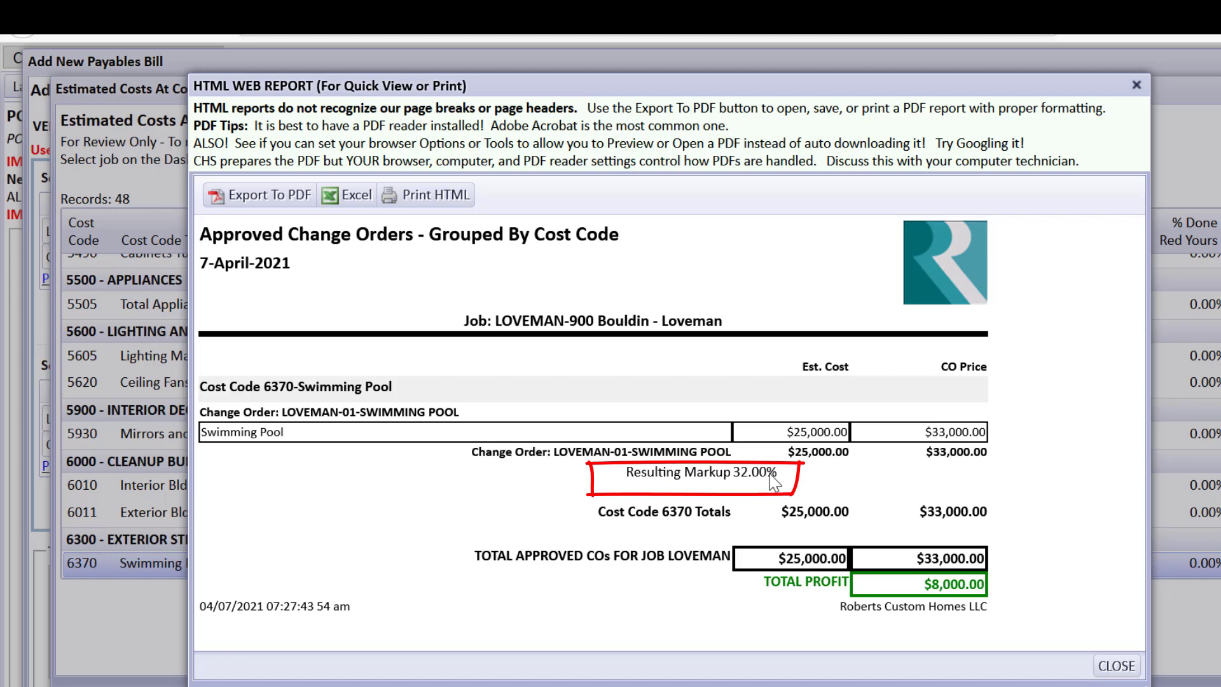
left_click(1116, 665)
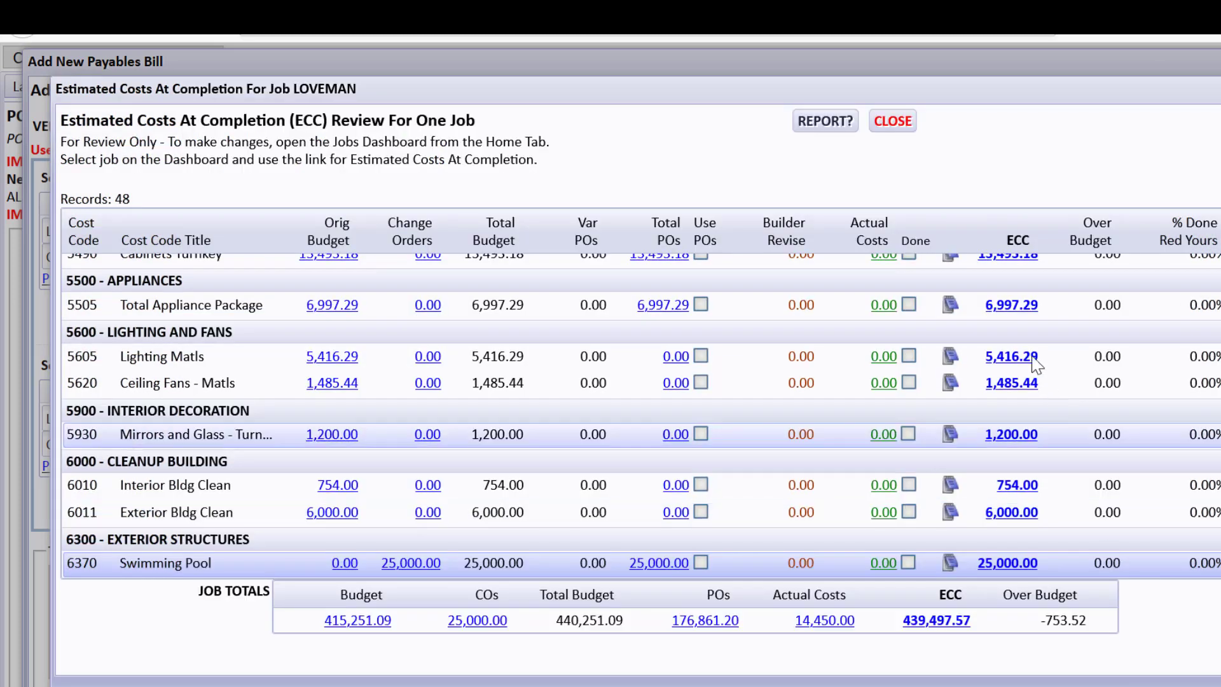
left_click(913, 122)
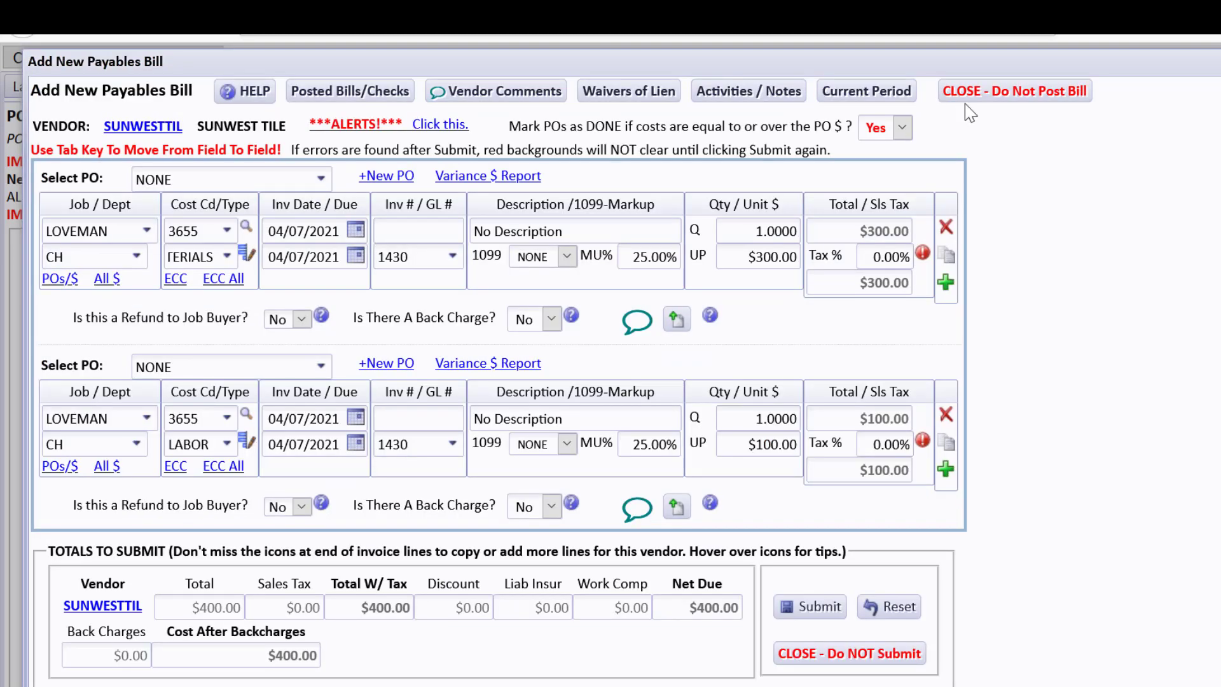
- Discard the SUNWESTTIL bill without posting and start a job related bill for vendor BIGBUCK
left_click(960, 95)
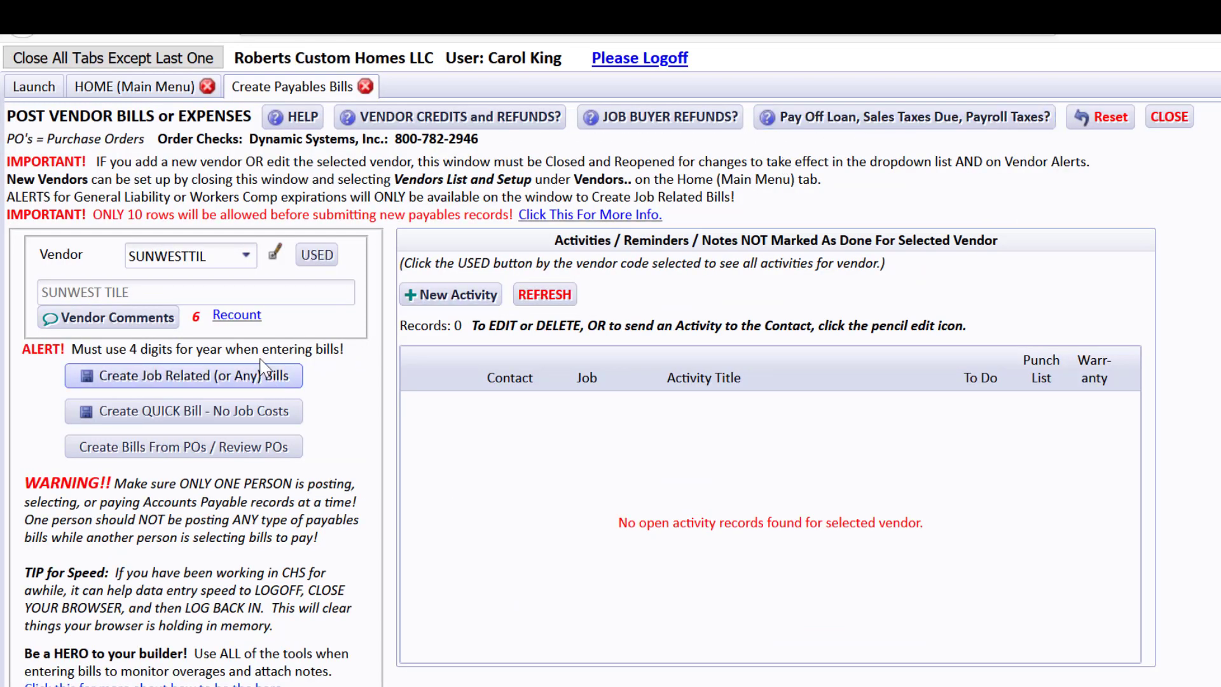
left_click(219, 253)
type("b")
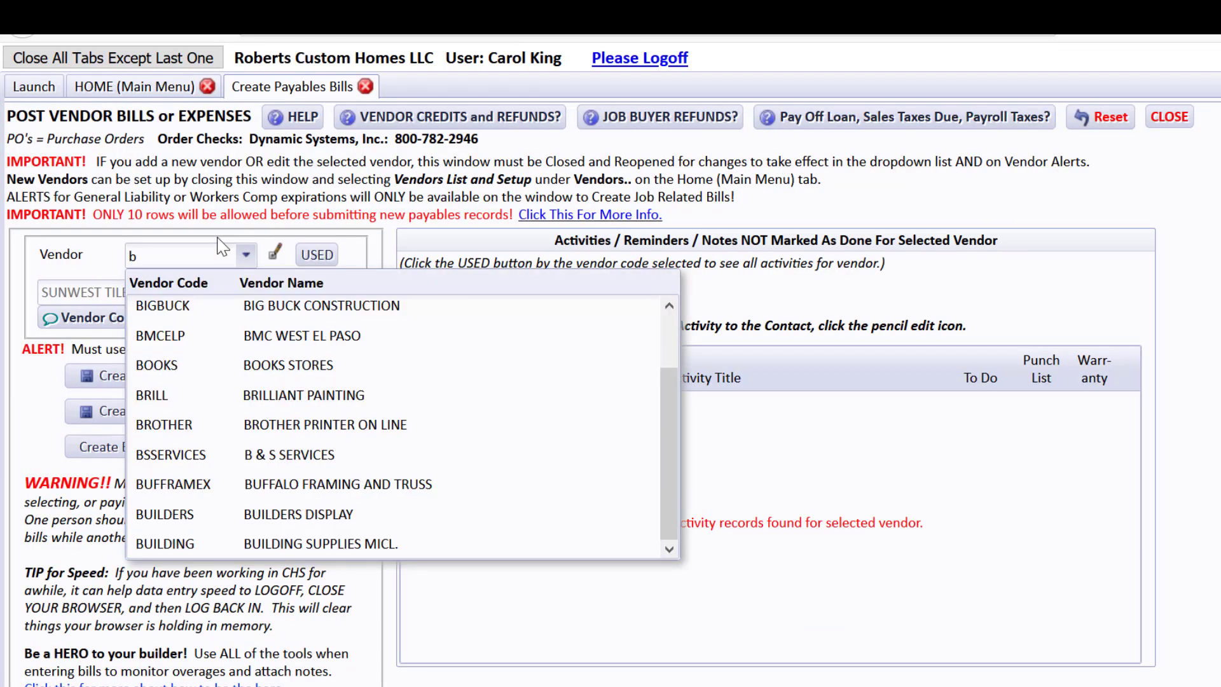
type("ig")
left_click(318, 304)
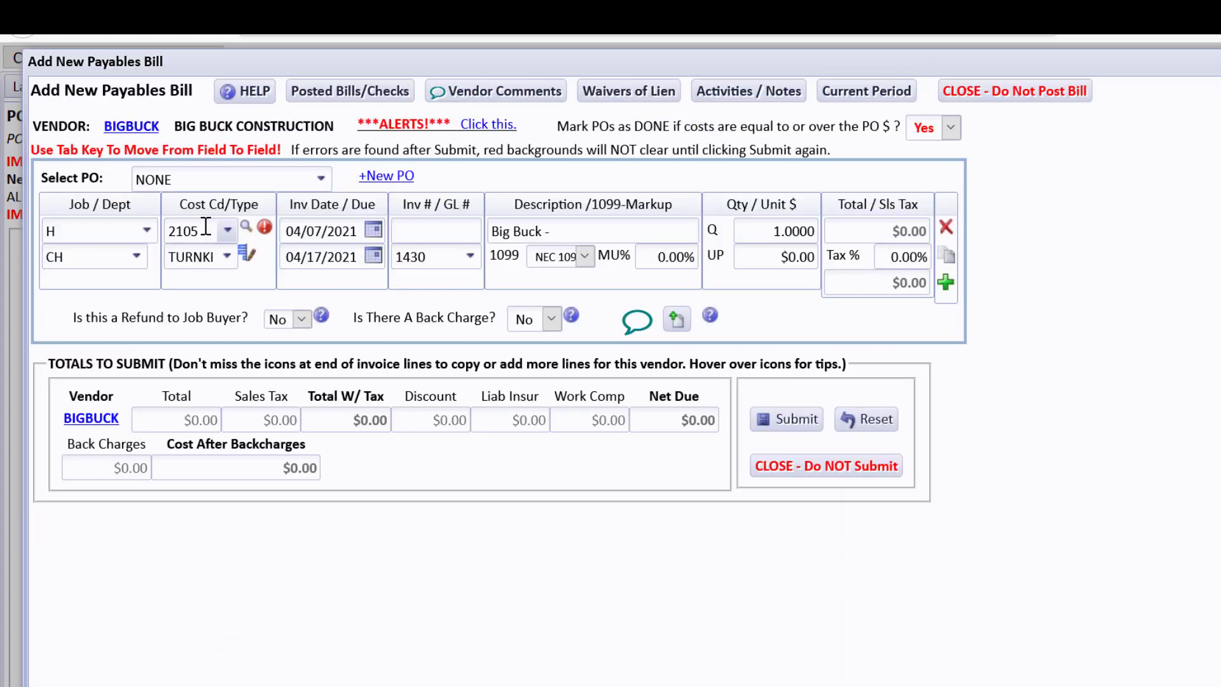
- Set the bill line's cost code to 6370, Swimming Pool, and assign it to the job matching "lov"
left_click(206, 227)
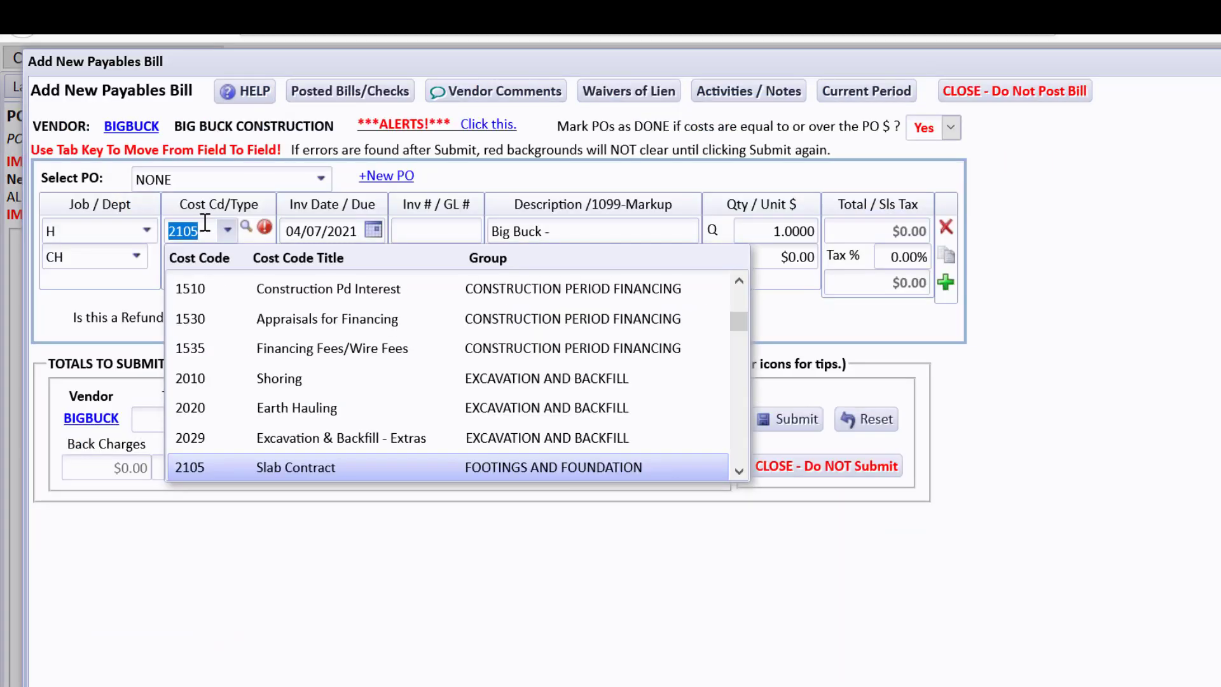
type("637")
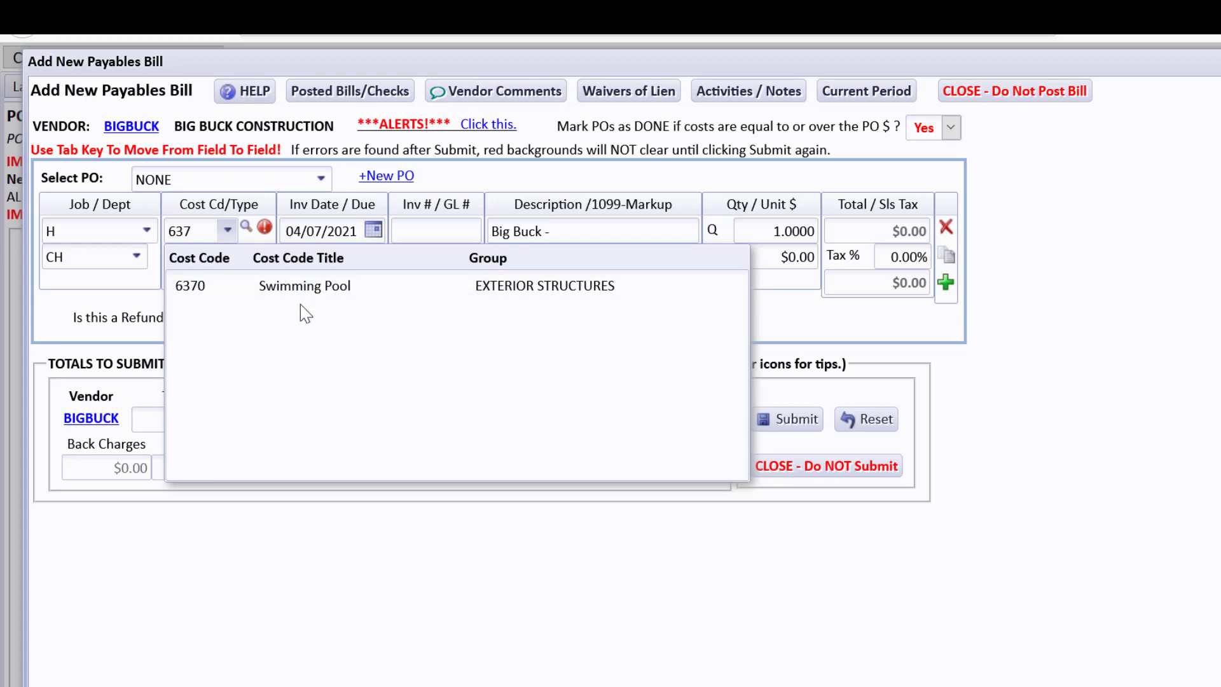
left_click(300, 287)
left_click(103, 229)
type("lov")
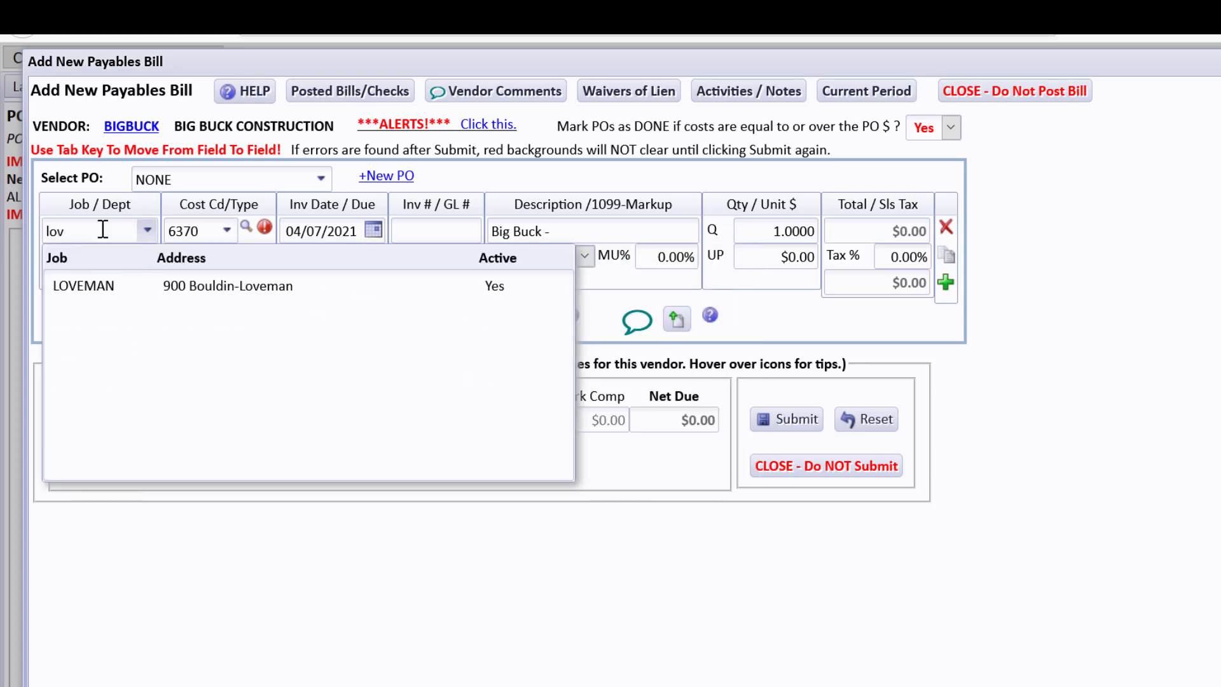
left_click(201, 286)
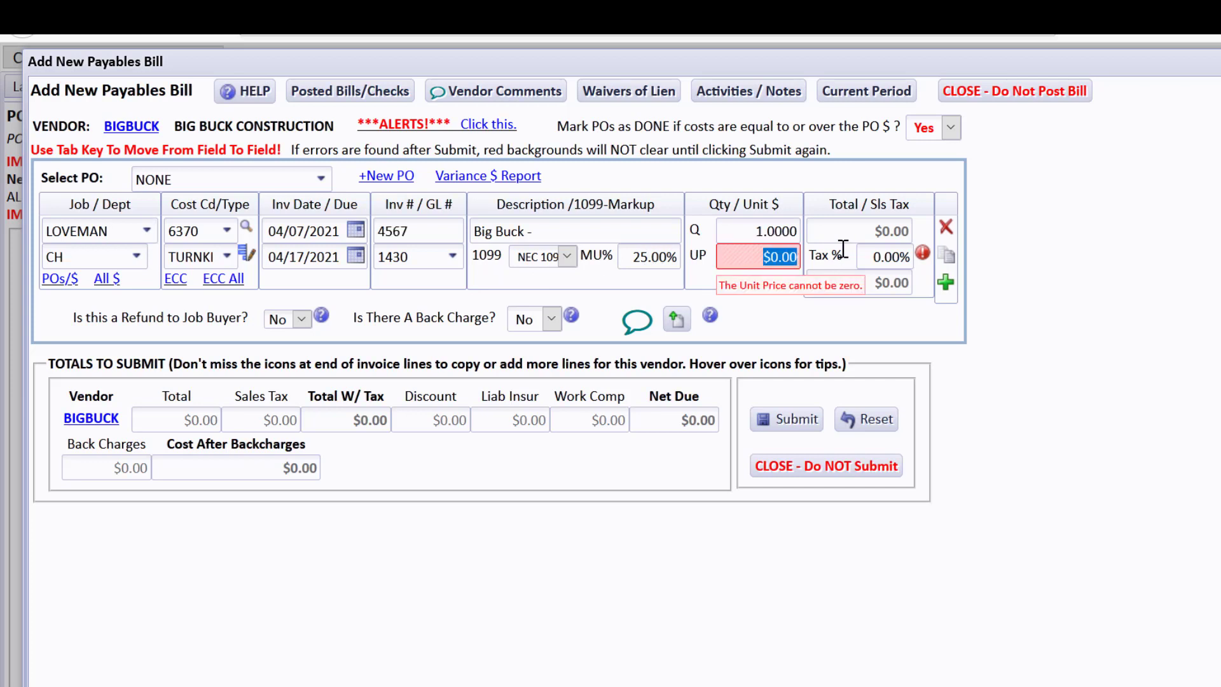
- Enter 4567 as the bill's invoice number and set the unit price to $25,000
type("25,")
type("000")
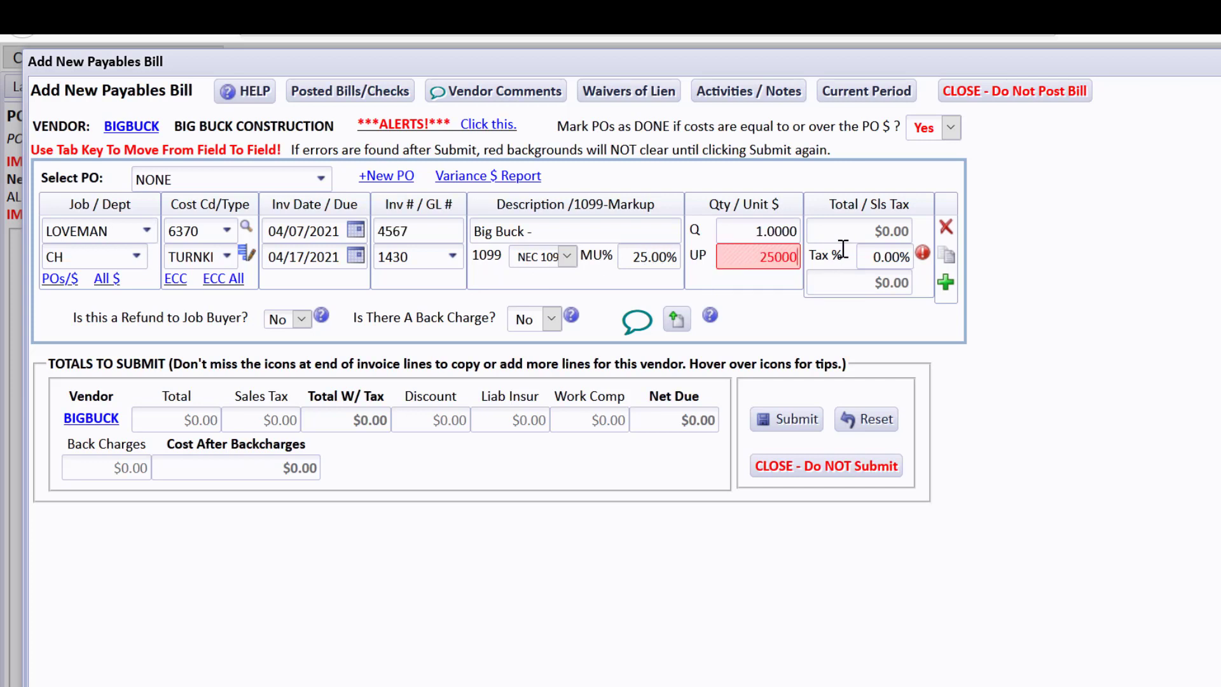
key("Tab")
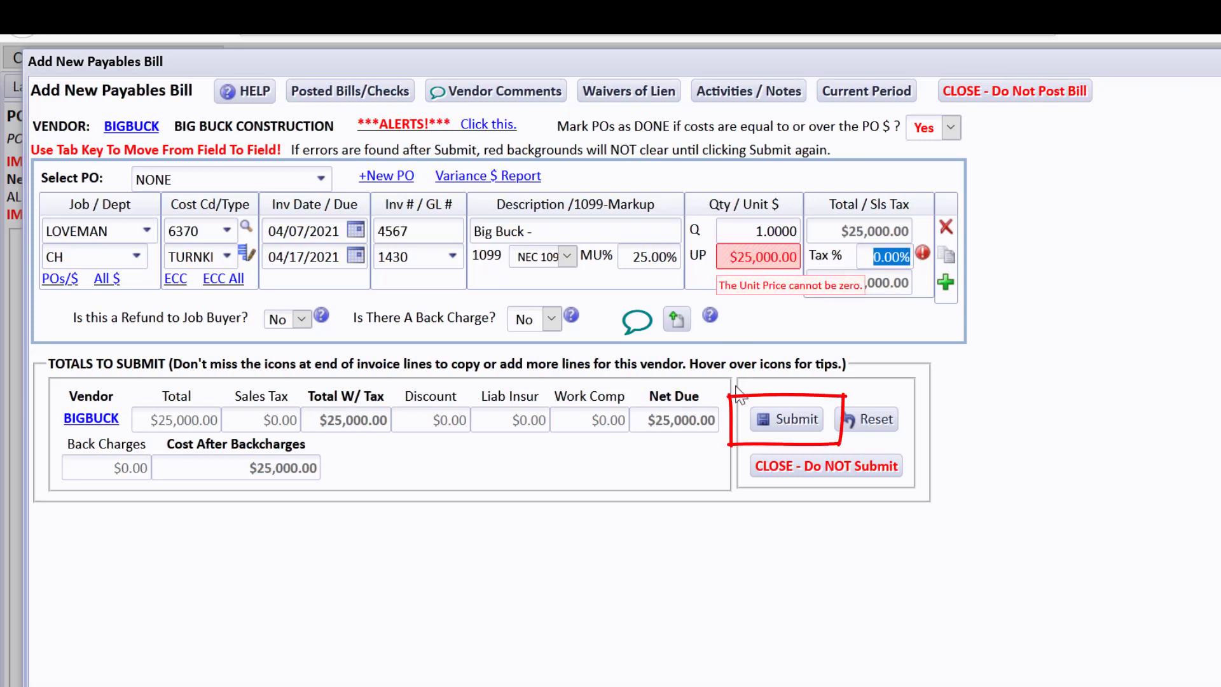
- Submit the BIGBUCK bill, pause the submission to review alerts, and read the change order alert beside the line's markup
left_click(809, 421)
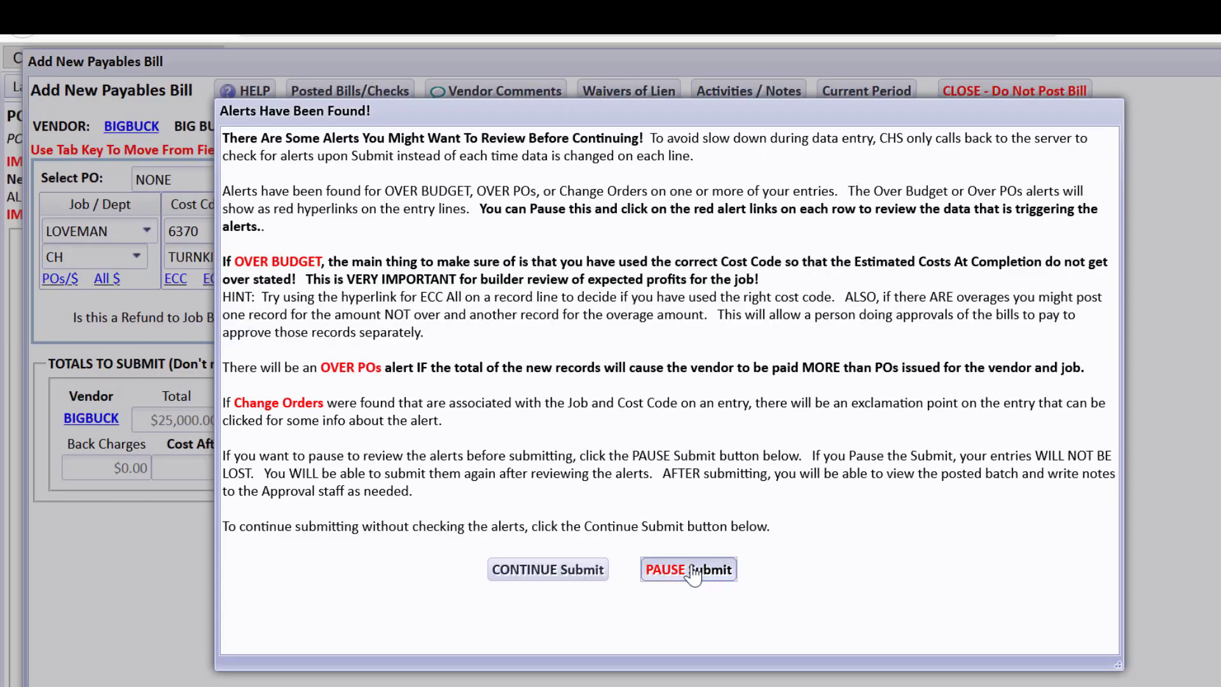
left_click(688, 570)
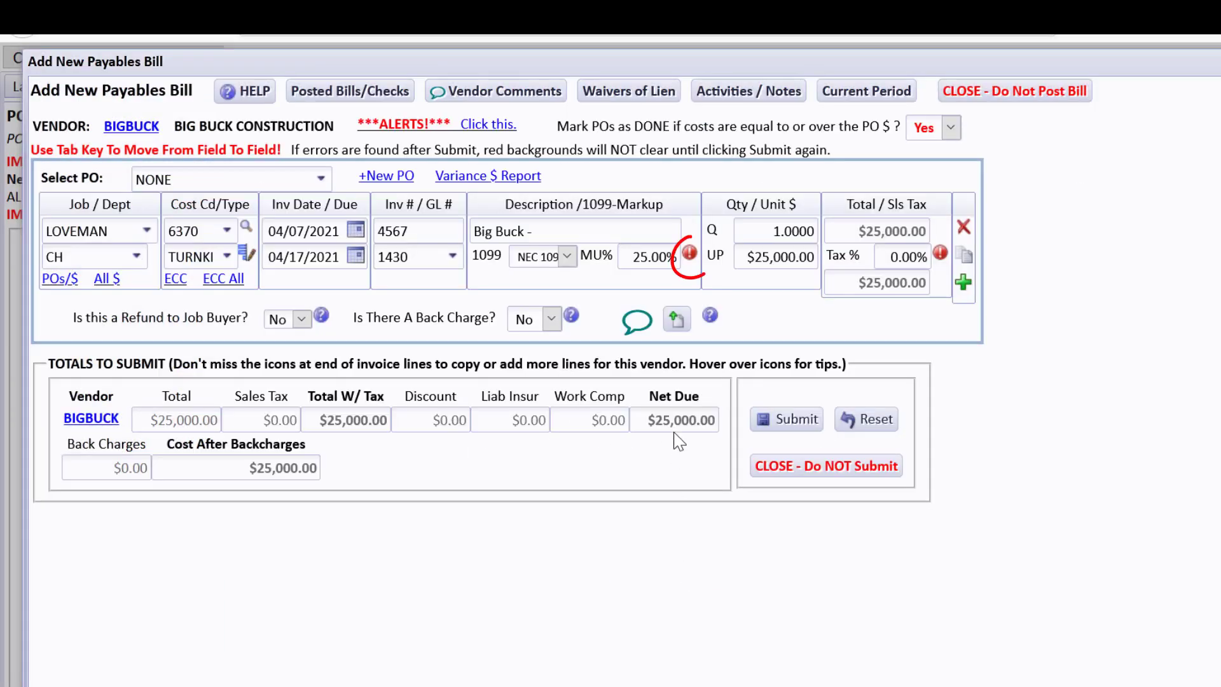
left_click(691, 254)
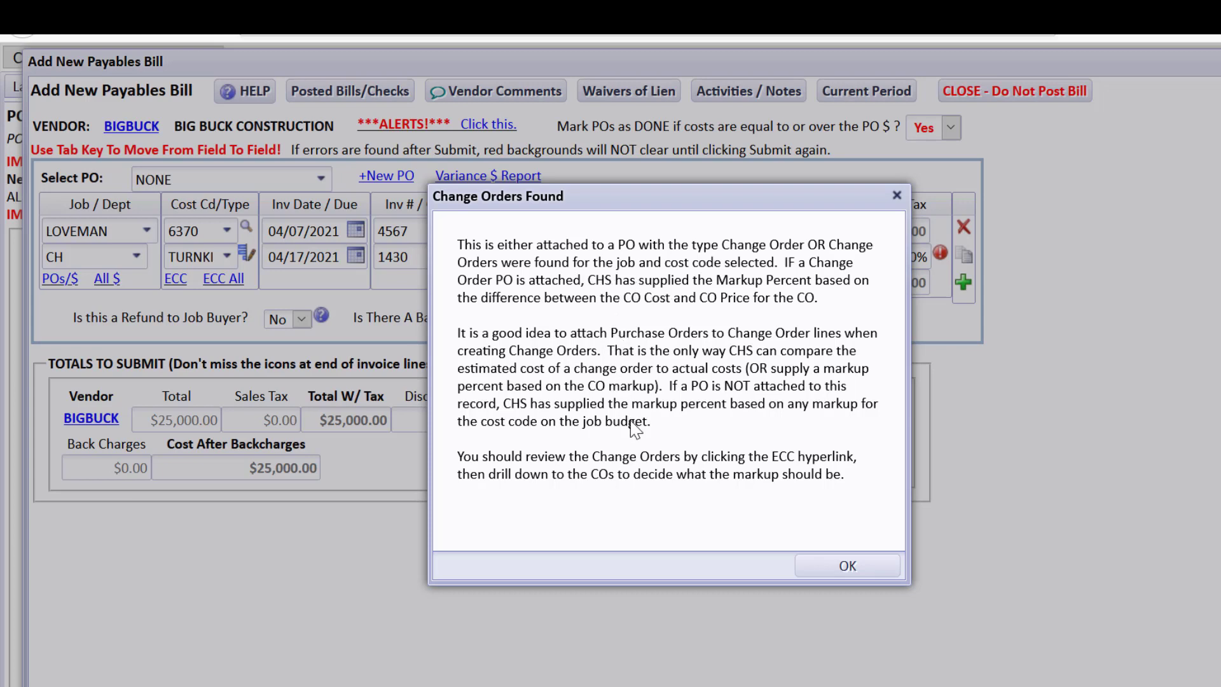
left_click(848, 567)
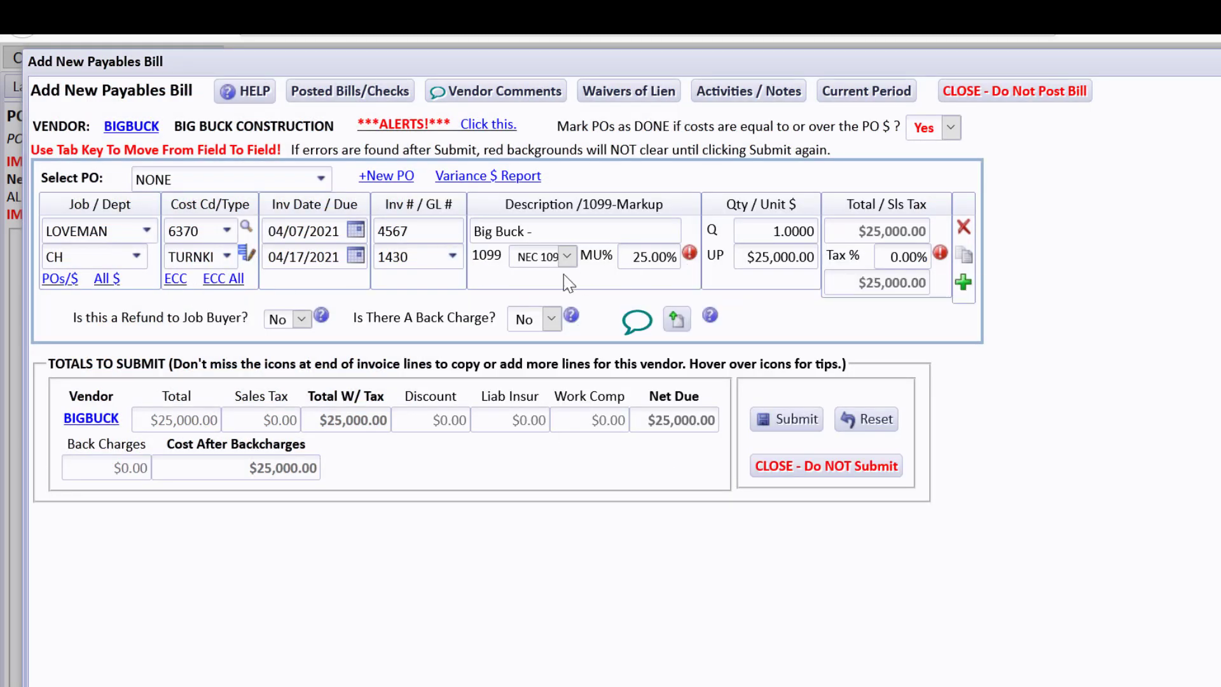
- Set the Swimming Pool bill line's markup to 33%
left_click(627, 256)
type("33")
key("Tab")
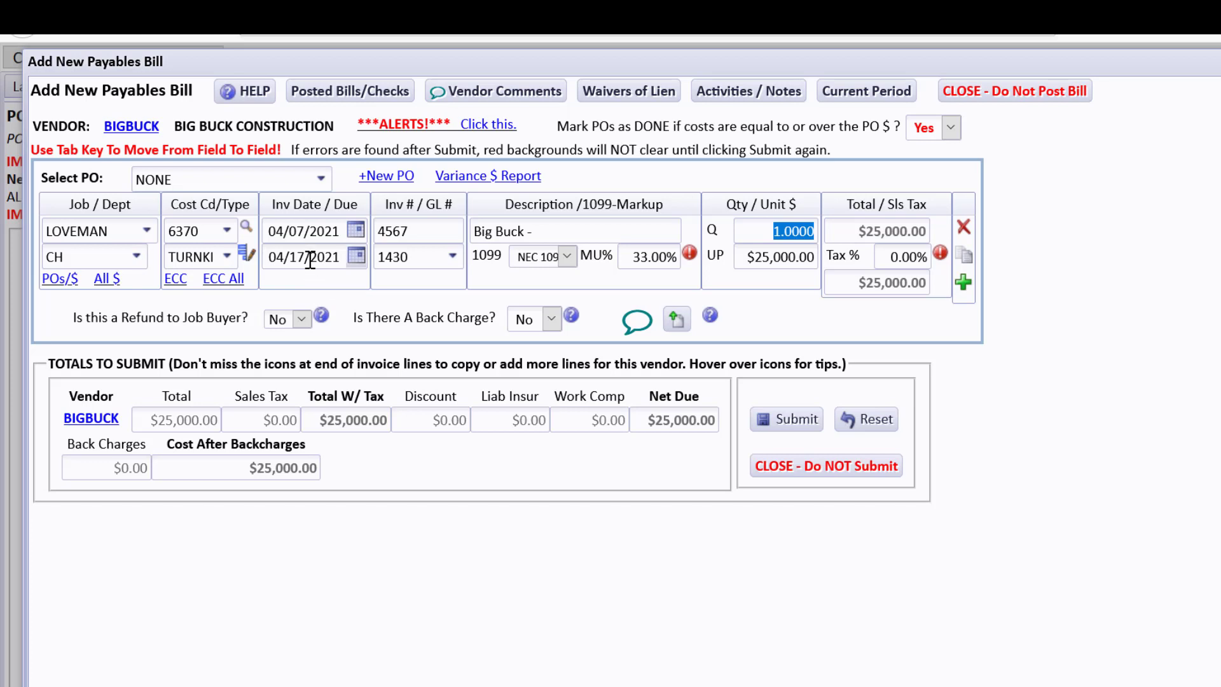
- Discard the BIGBUCK bill without submitting and start a new job related bill for the same vendor, dismissing the vendor alerts
left_click(268, 179)
type("lov")
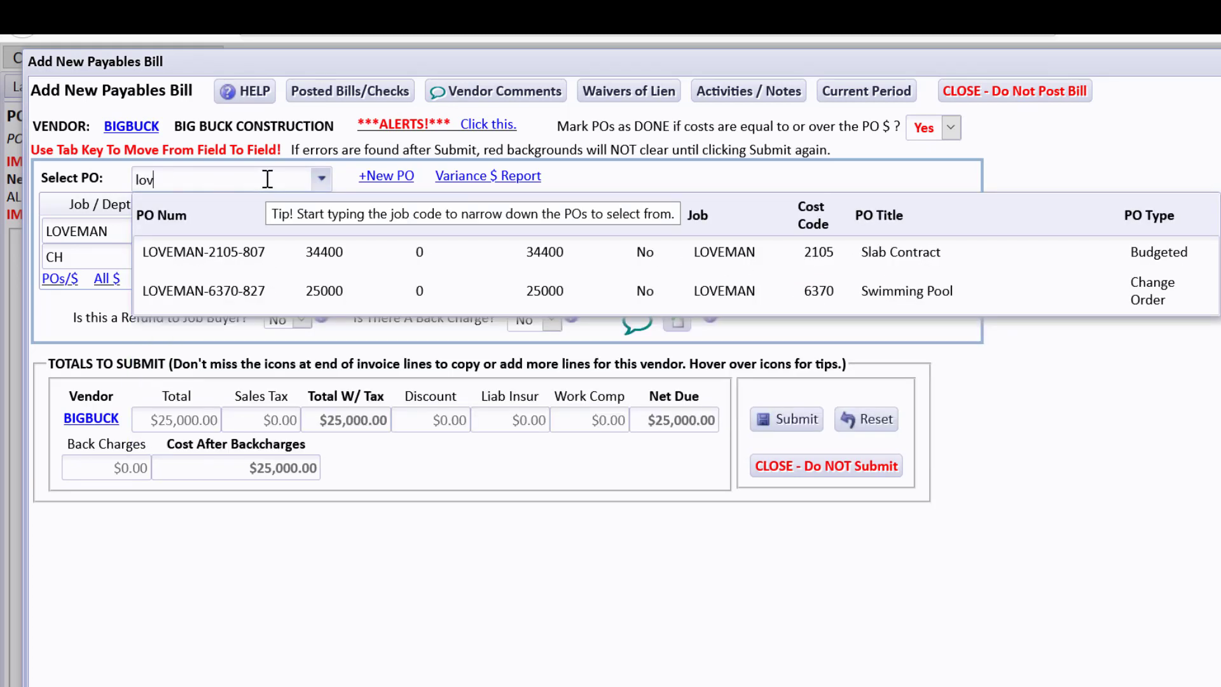
left_click(792, 483)
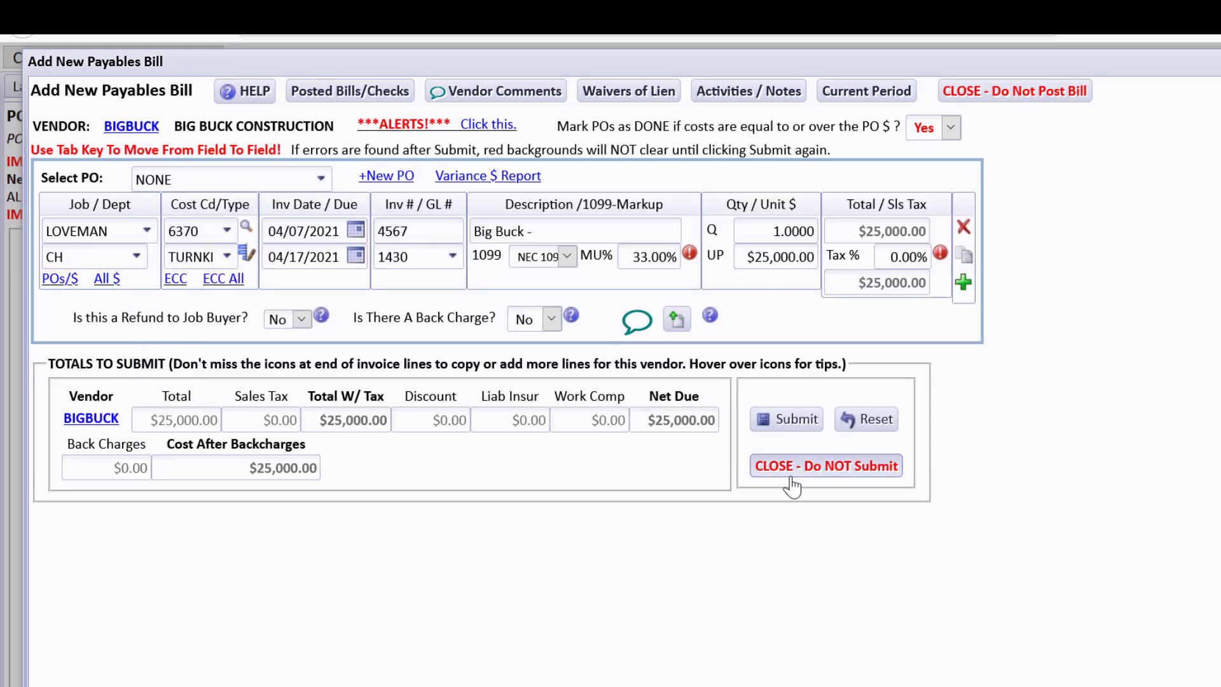
left_click(274, 378)
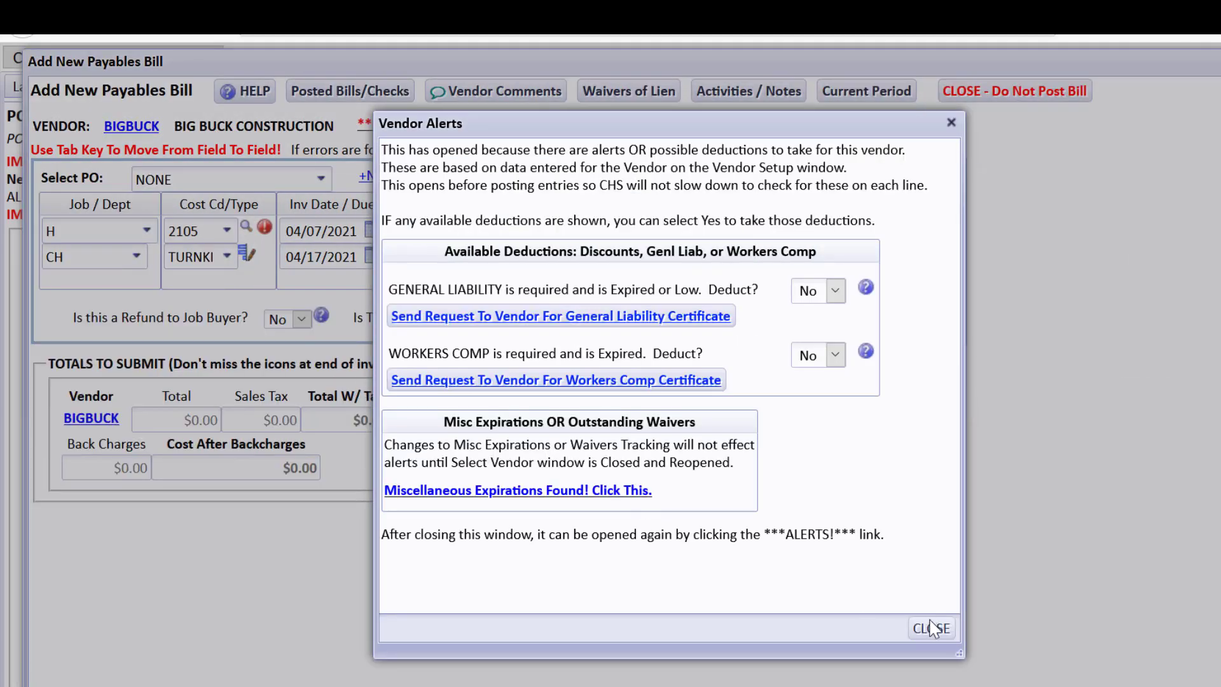
left_click(930, 628)
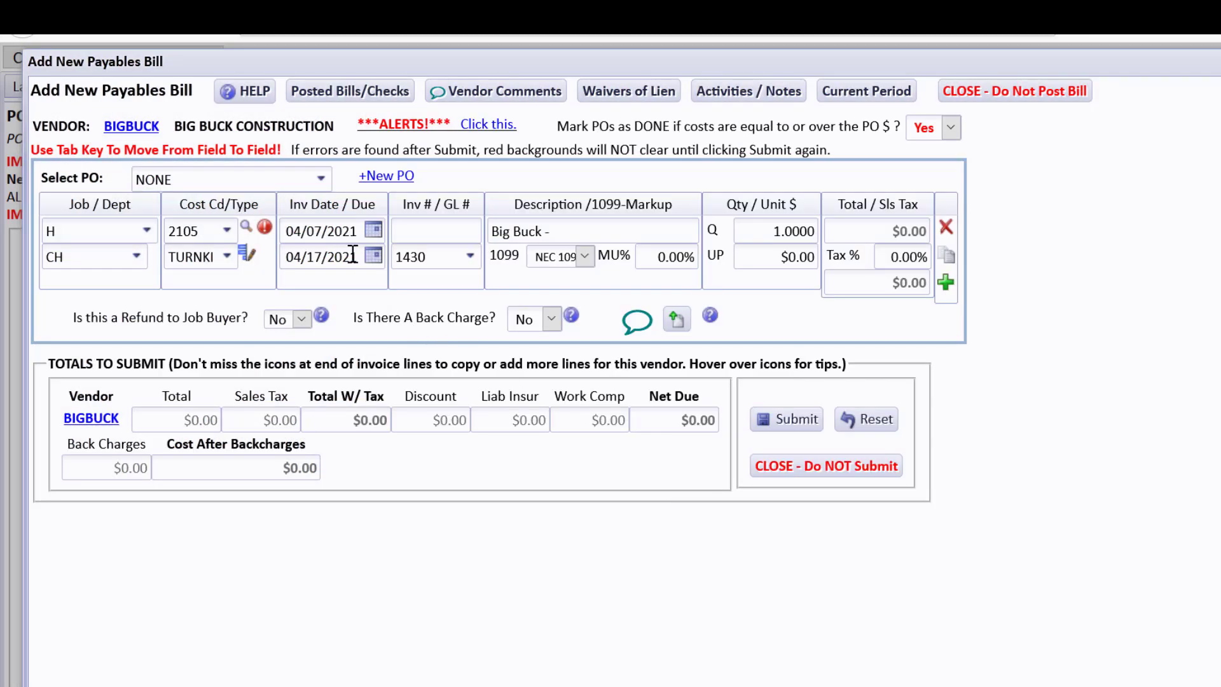
- Filter the purchase orders by "lov" and attach the Swimming Pool change order PO for cost code 6370 to the bill
left_click(298, 178)
type("lov")
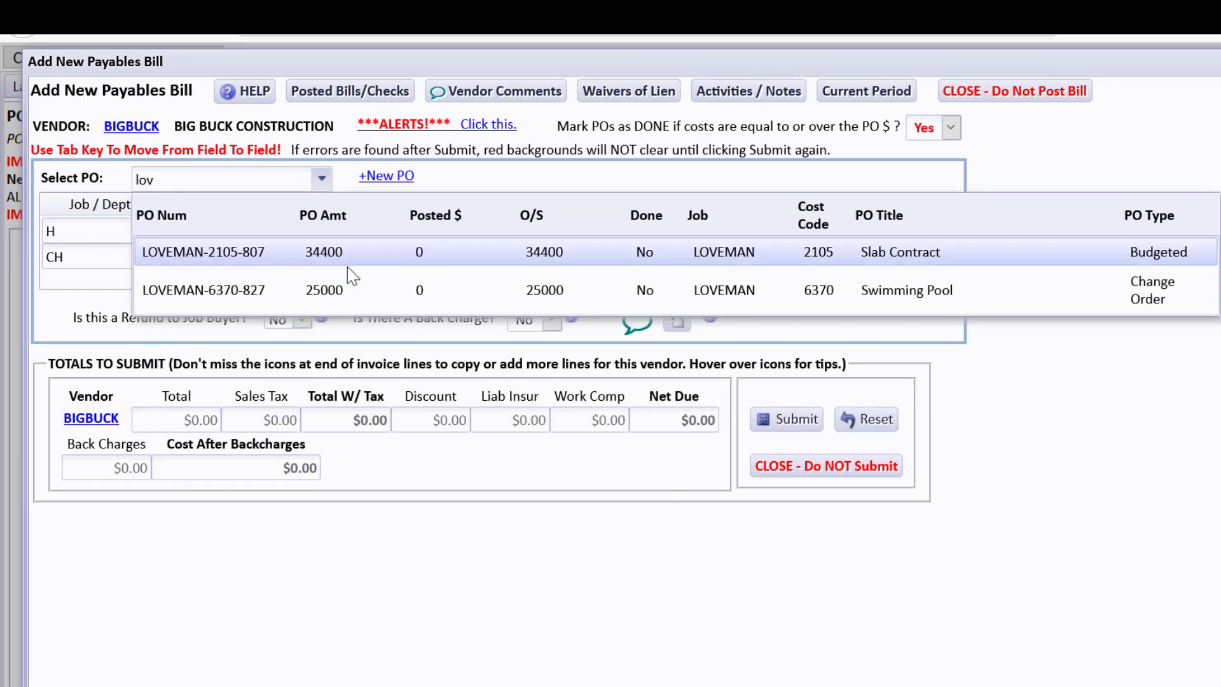
left_click(371, 291)
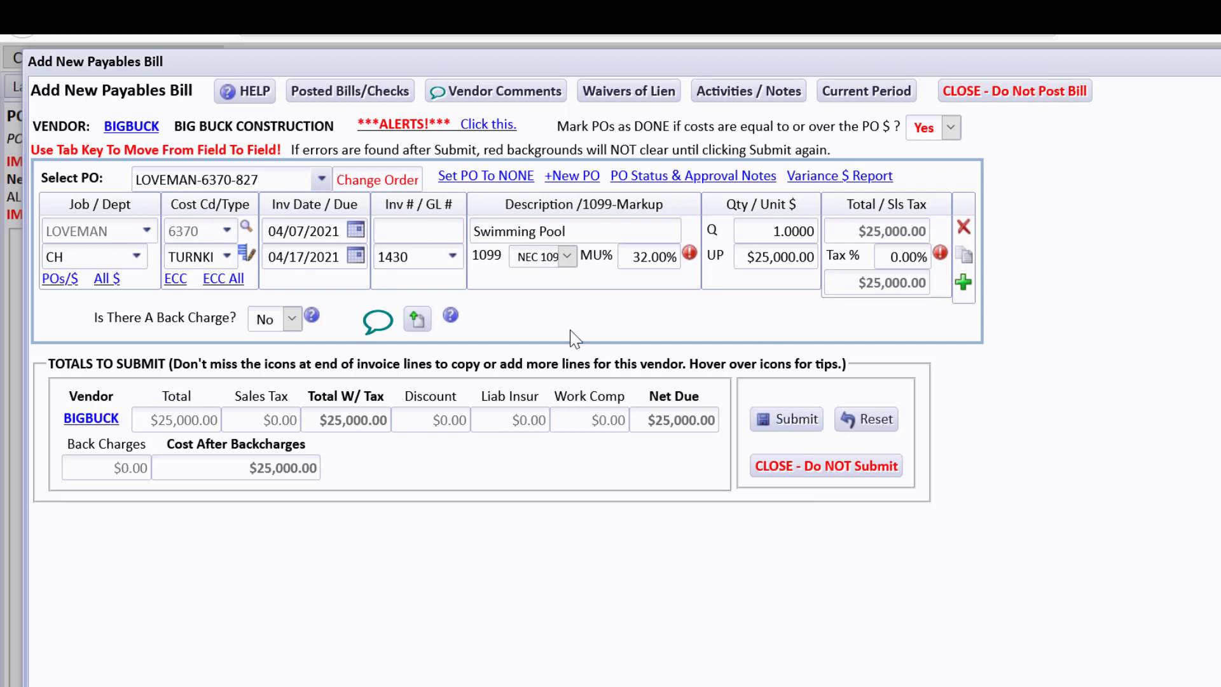
- Set the bill line's purchase order to NONE, dismiss the change order alert, and change the cost code to 3125, Framing Package
left_click(478, 178)
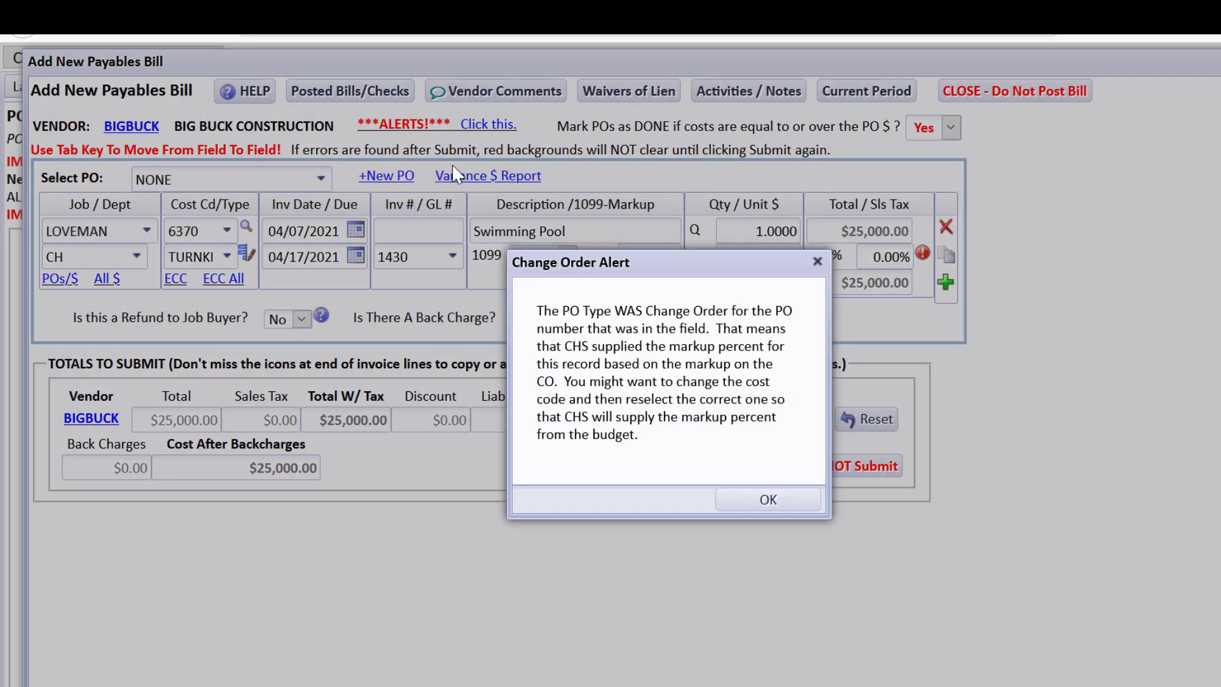
left_click(766, 499)
left_click(172, 230)
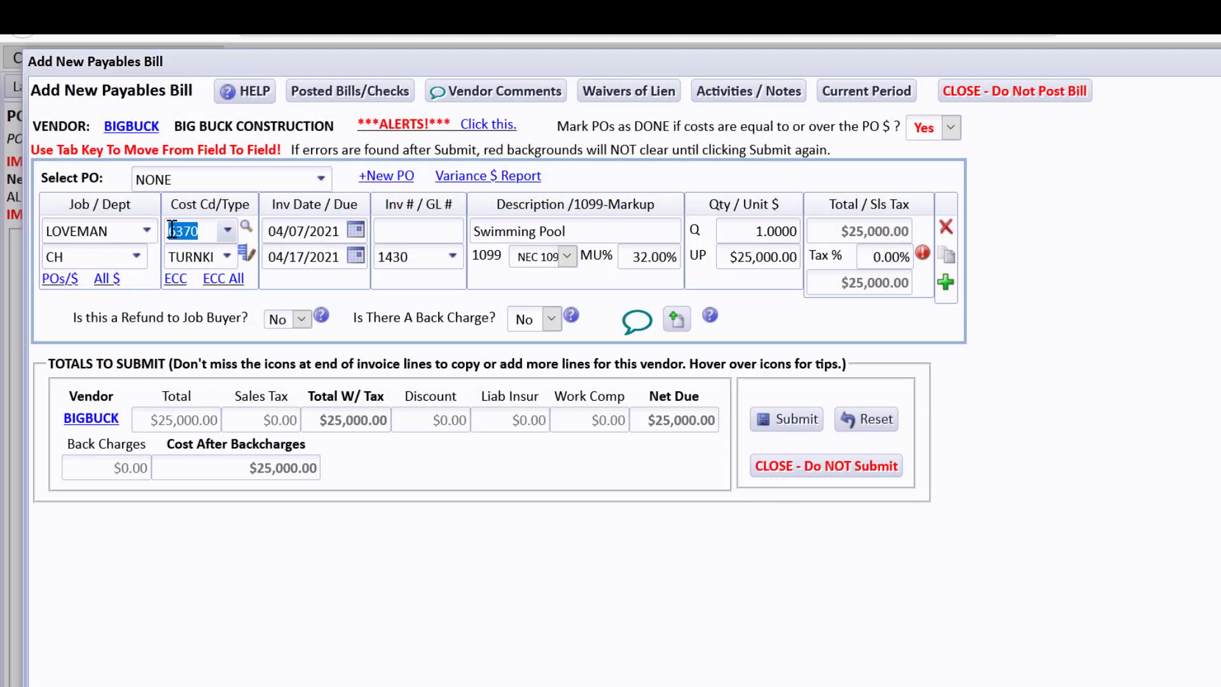
type("31")
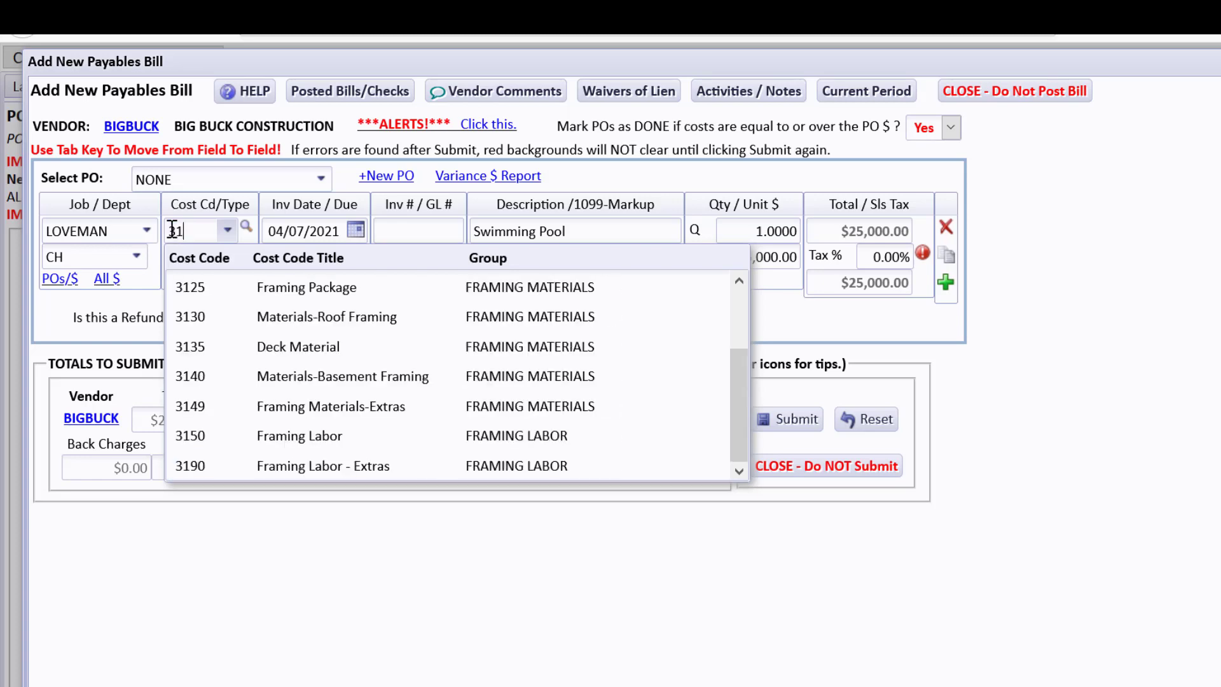
left_click(373, 287)
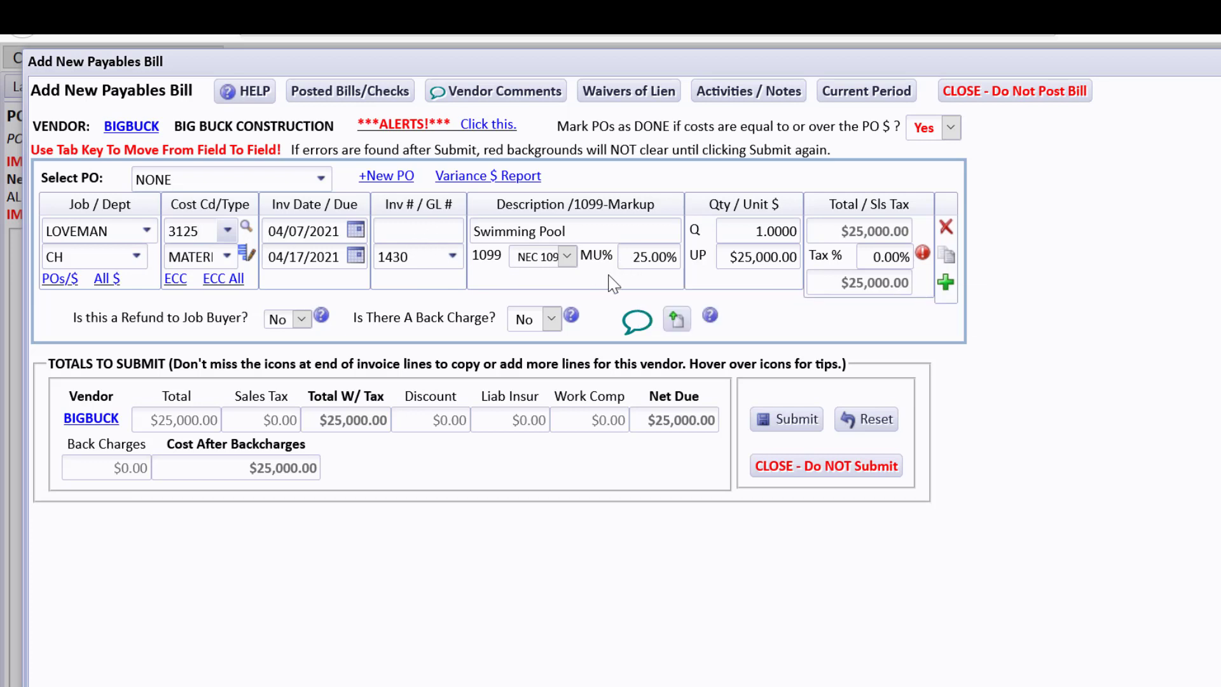
- Reattach the Swimming Pool change order purchase order to the bill line and select its markup percentage
left_click(244, 180)
left_click(251, 270)
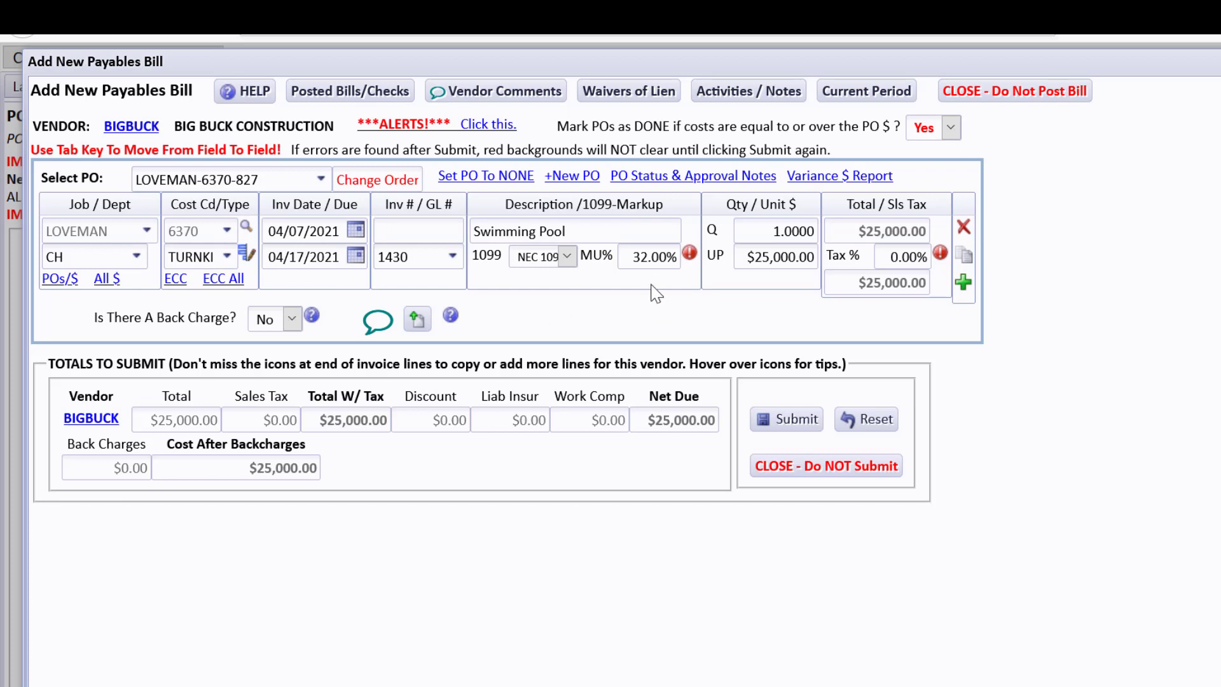
left_click(646, 258)
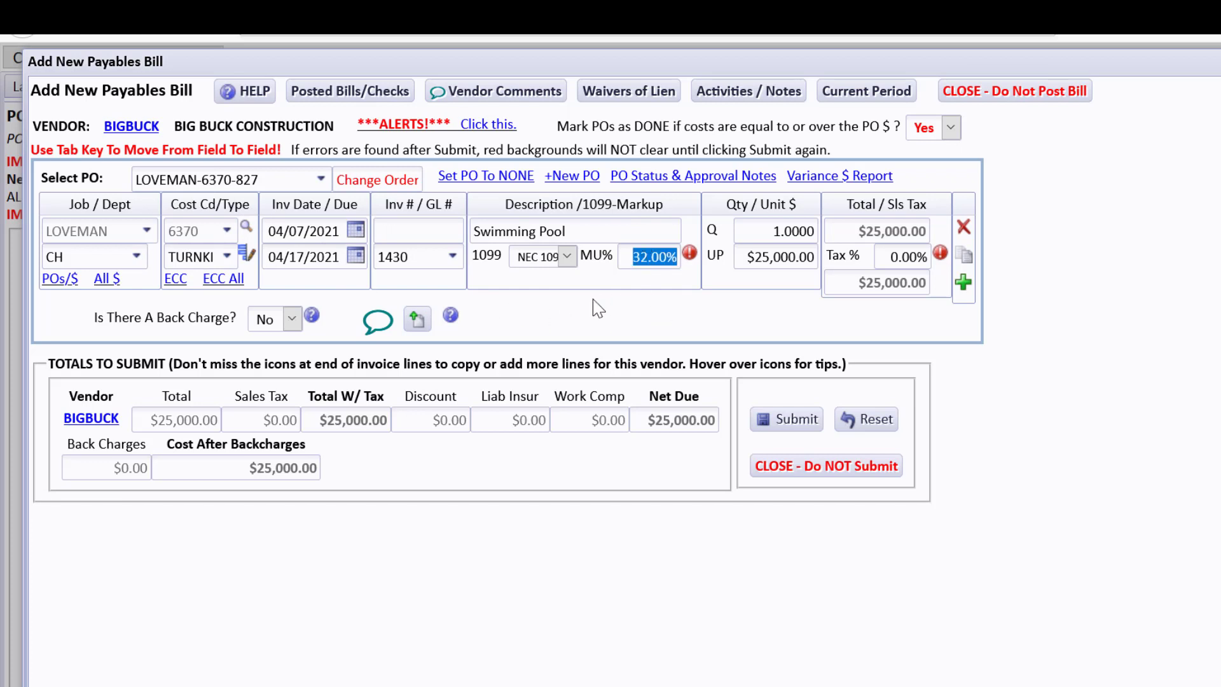